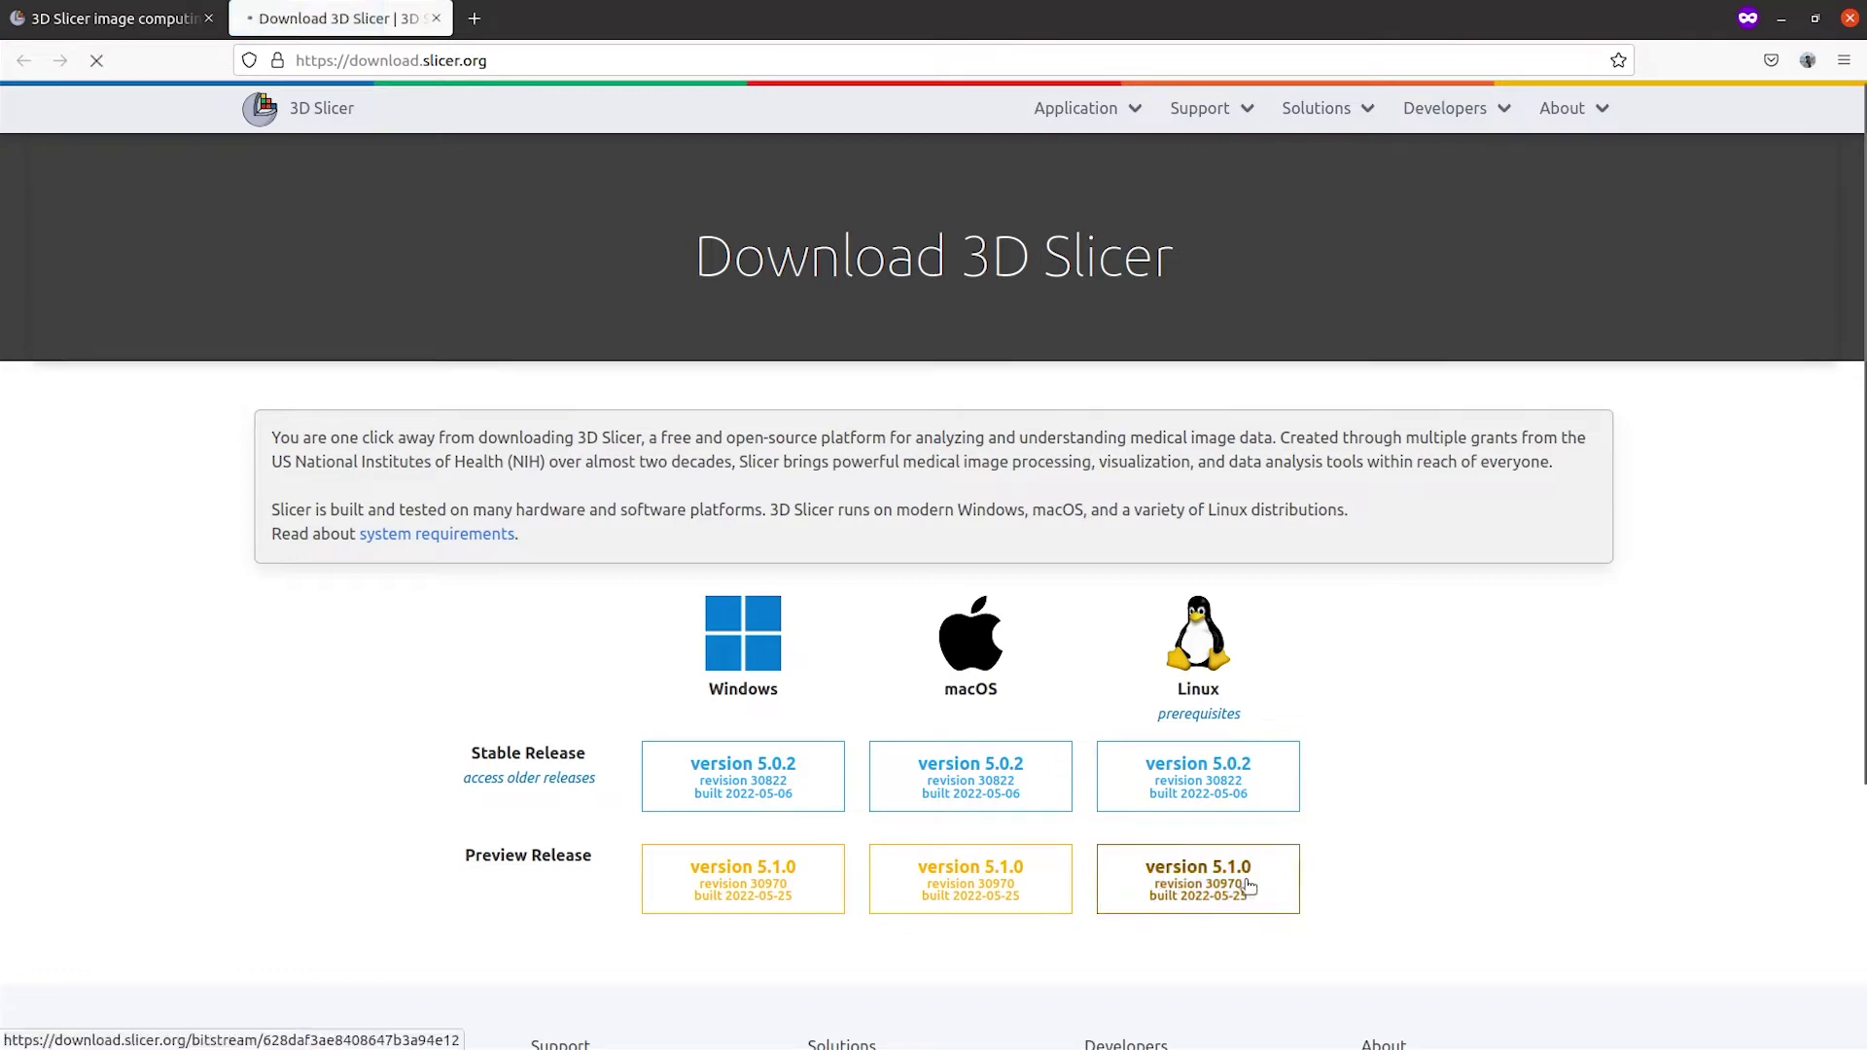
Download the Linux 5.1.0 preview of 3D Slicer into a newly created 'slicer' folder.
click(1198, 878)
click(1514, 221)
text(slicer)
key(Return)
key(Return)
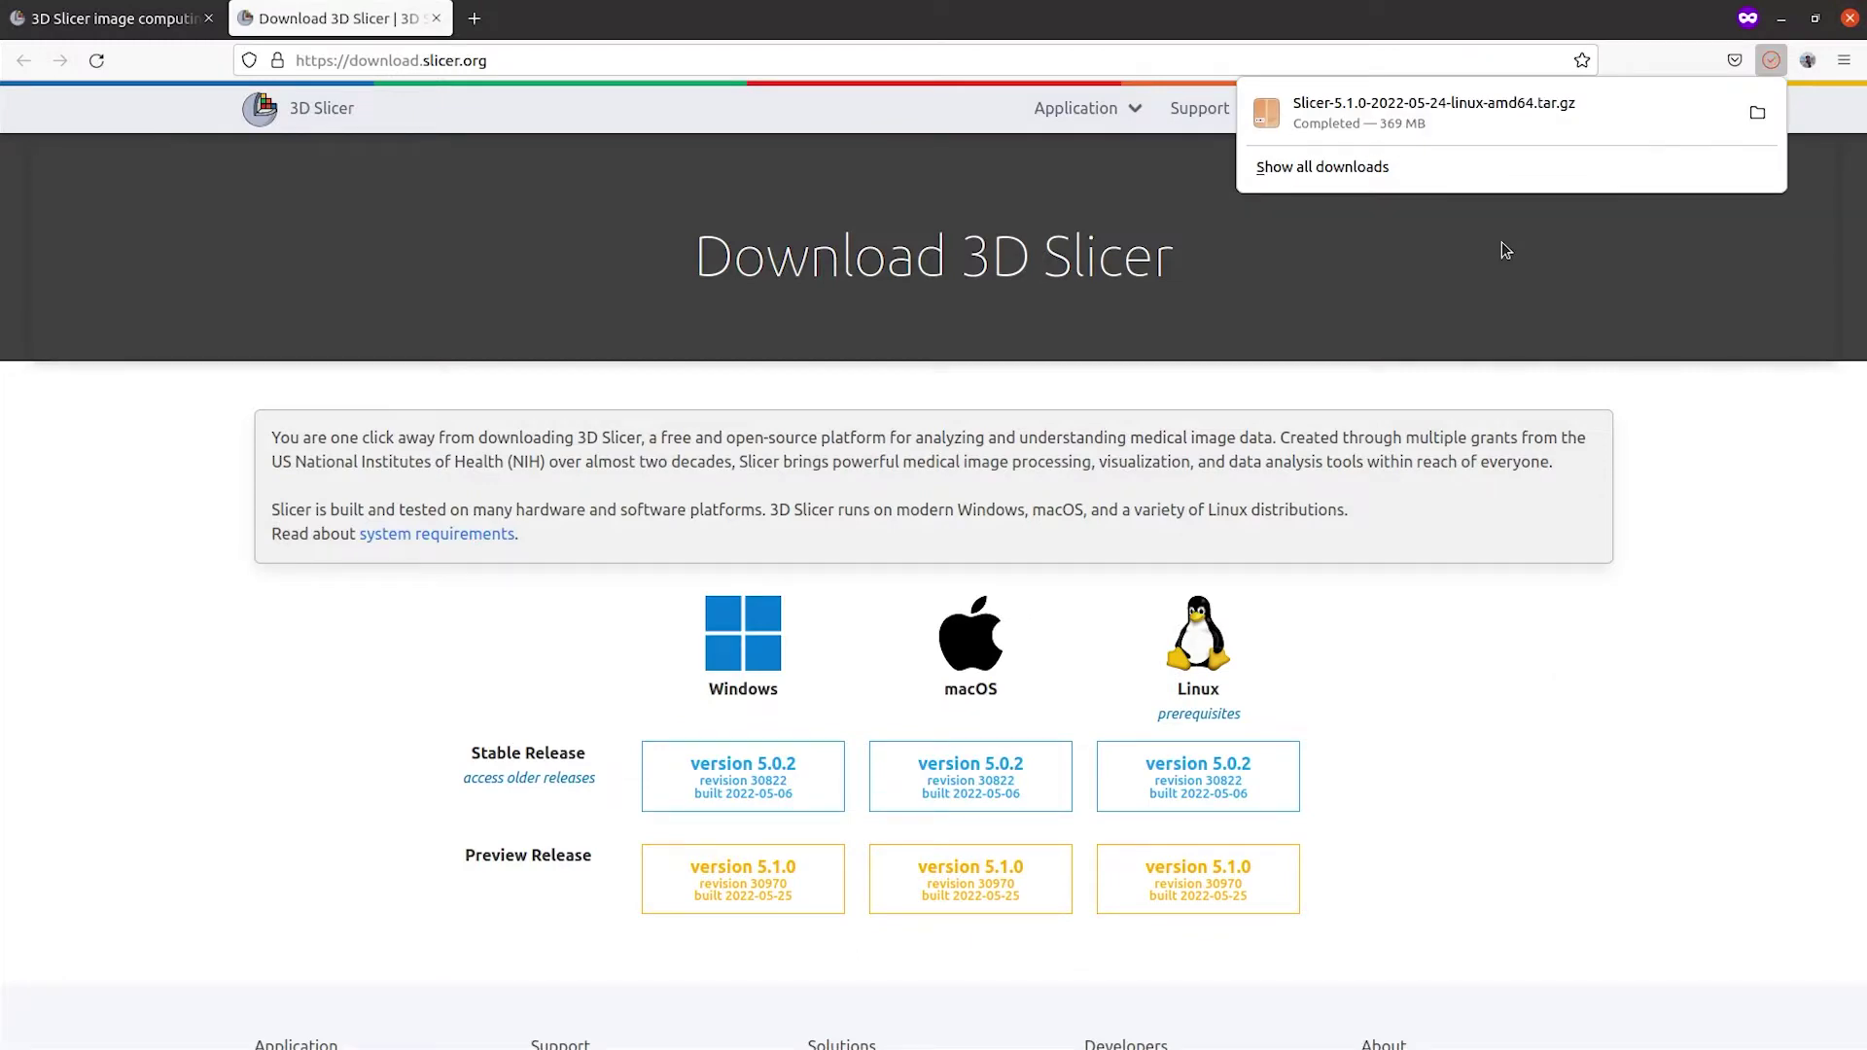
Extract the downloaded Slicer 5.1.0 tar.gz archive inside the slicer folder.
click(24, 302)
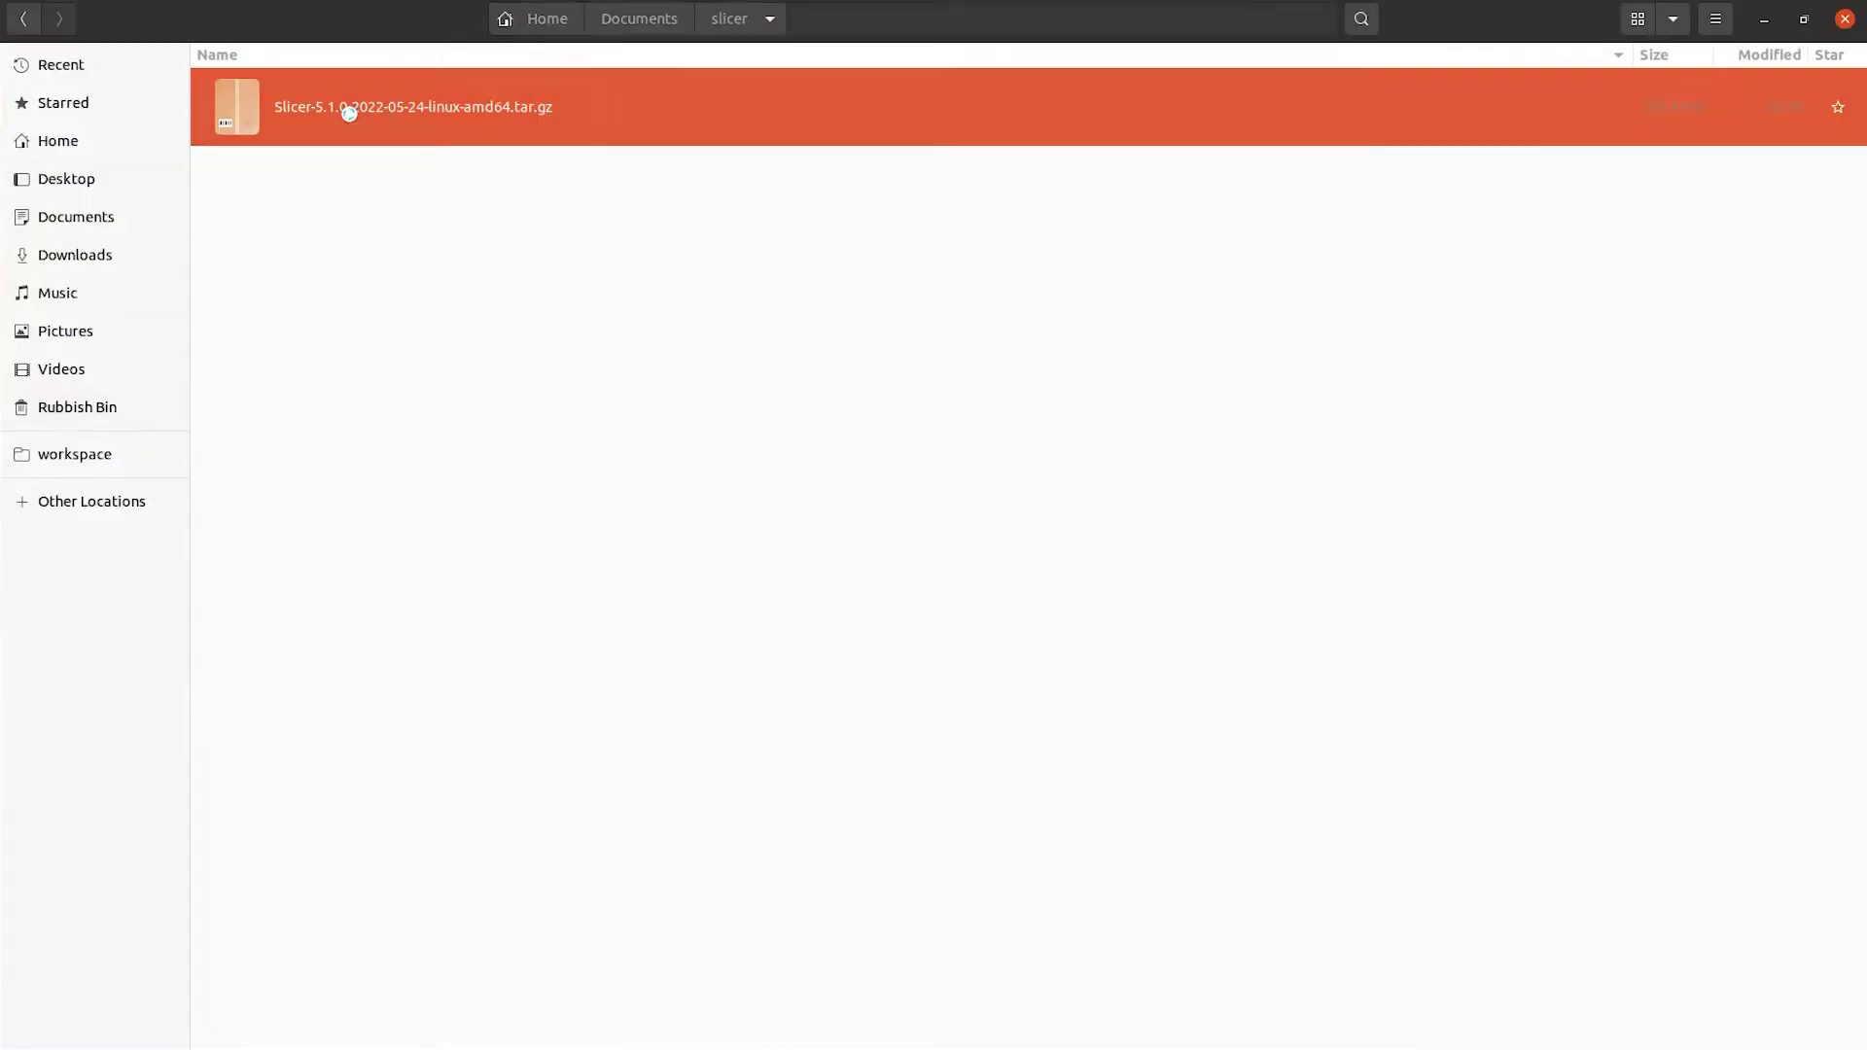
double_click(288, 365)
double_click(347, 113)
click(118, 82)
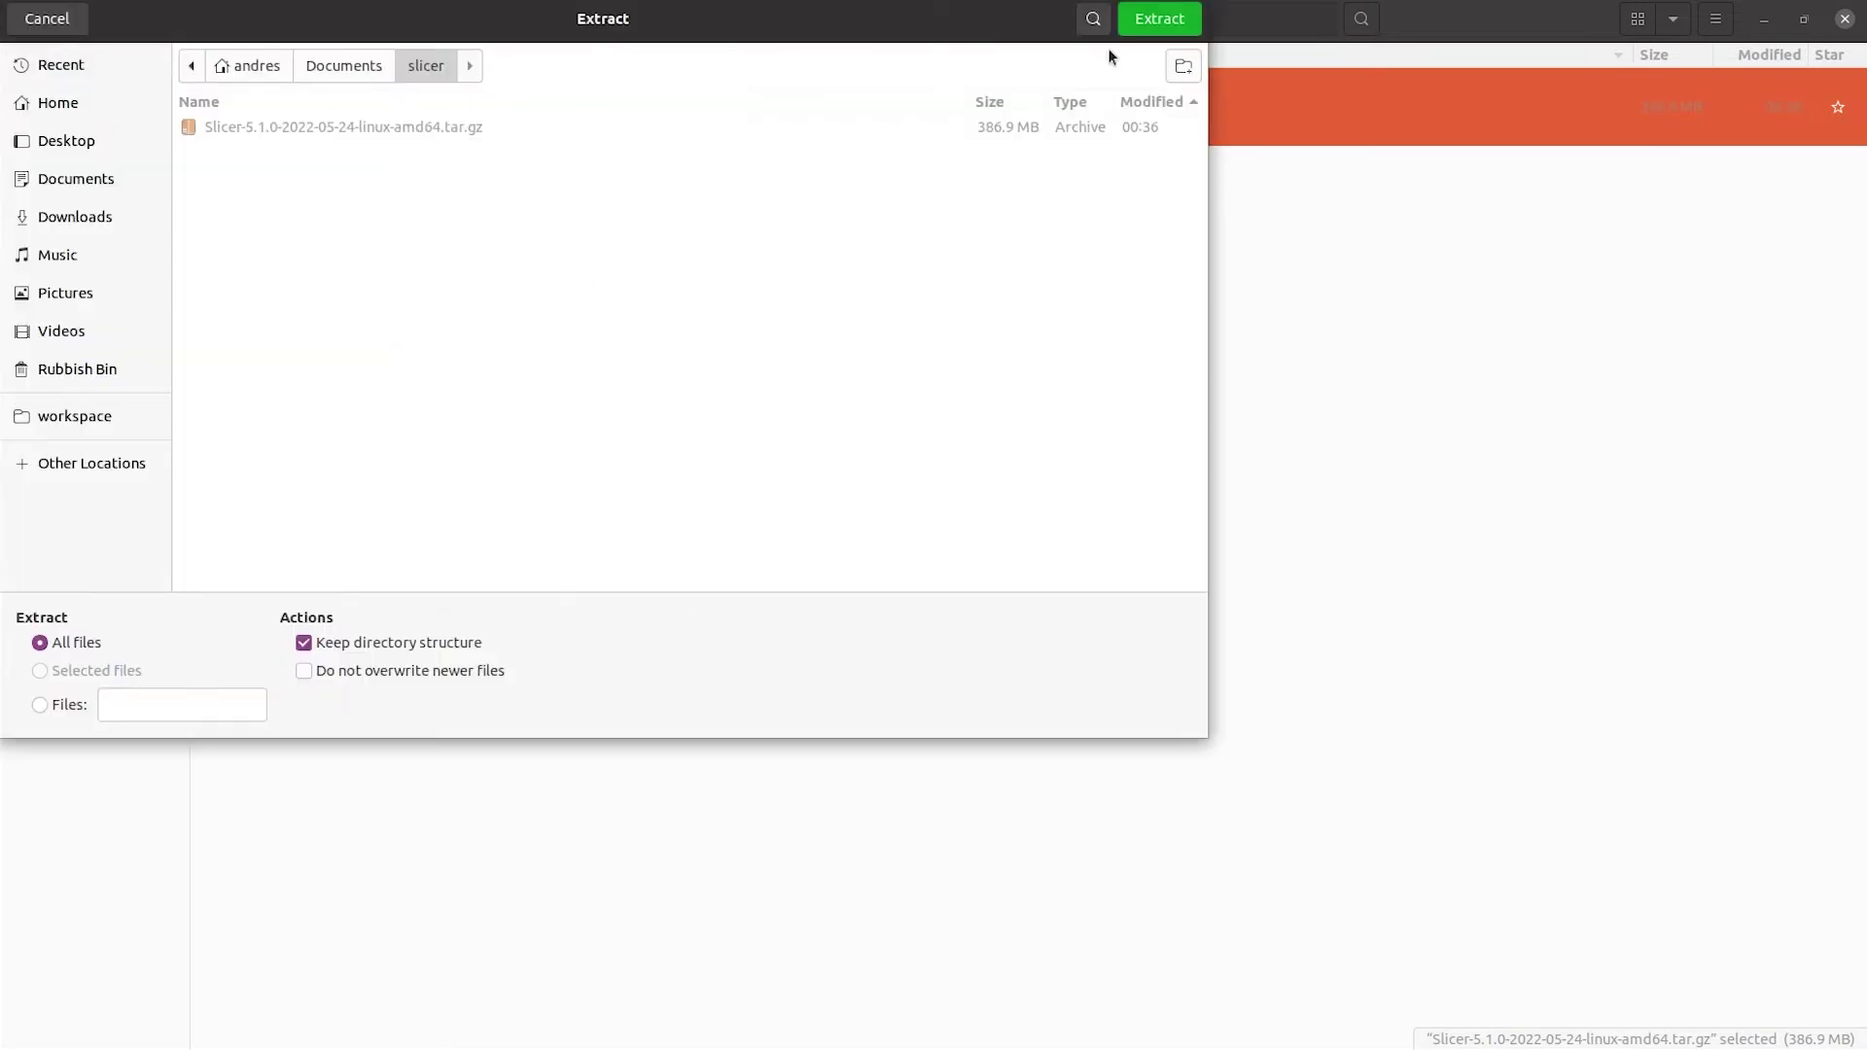
click(1155, 19)
Launch 3D Slicer from the Slicer executable in the extracted folder.
click(633, 68)
double_click(380, 185)
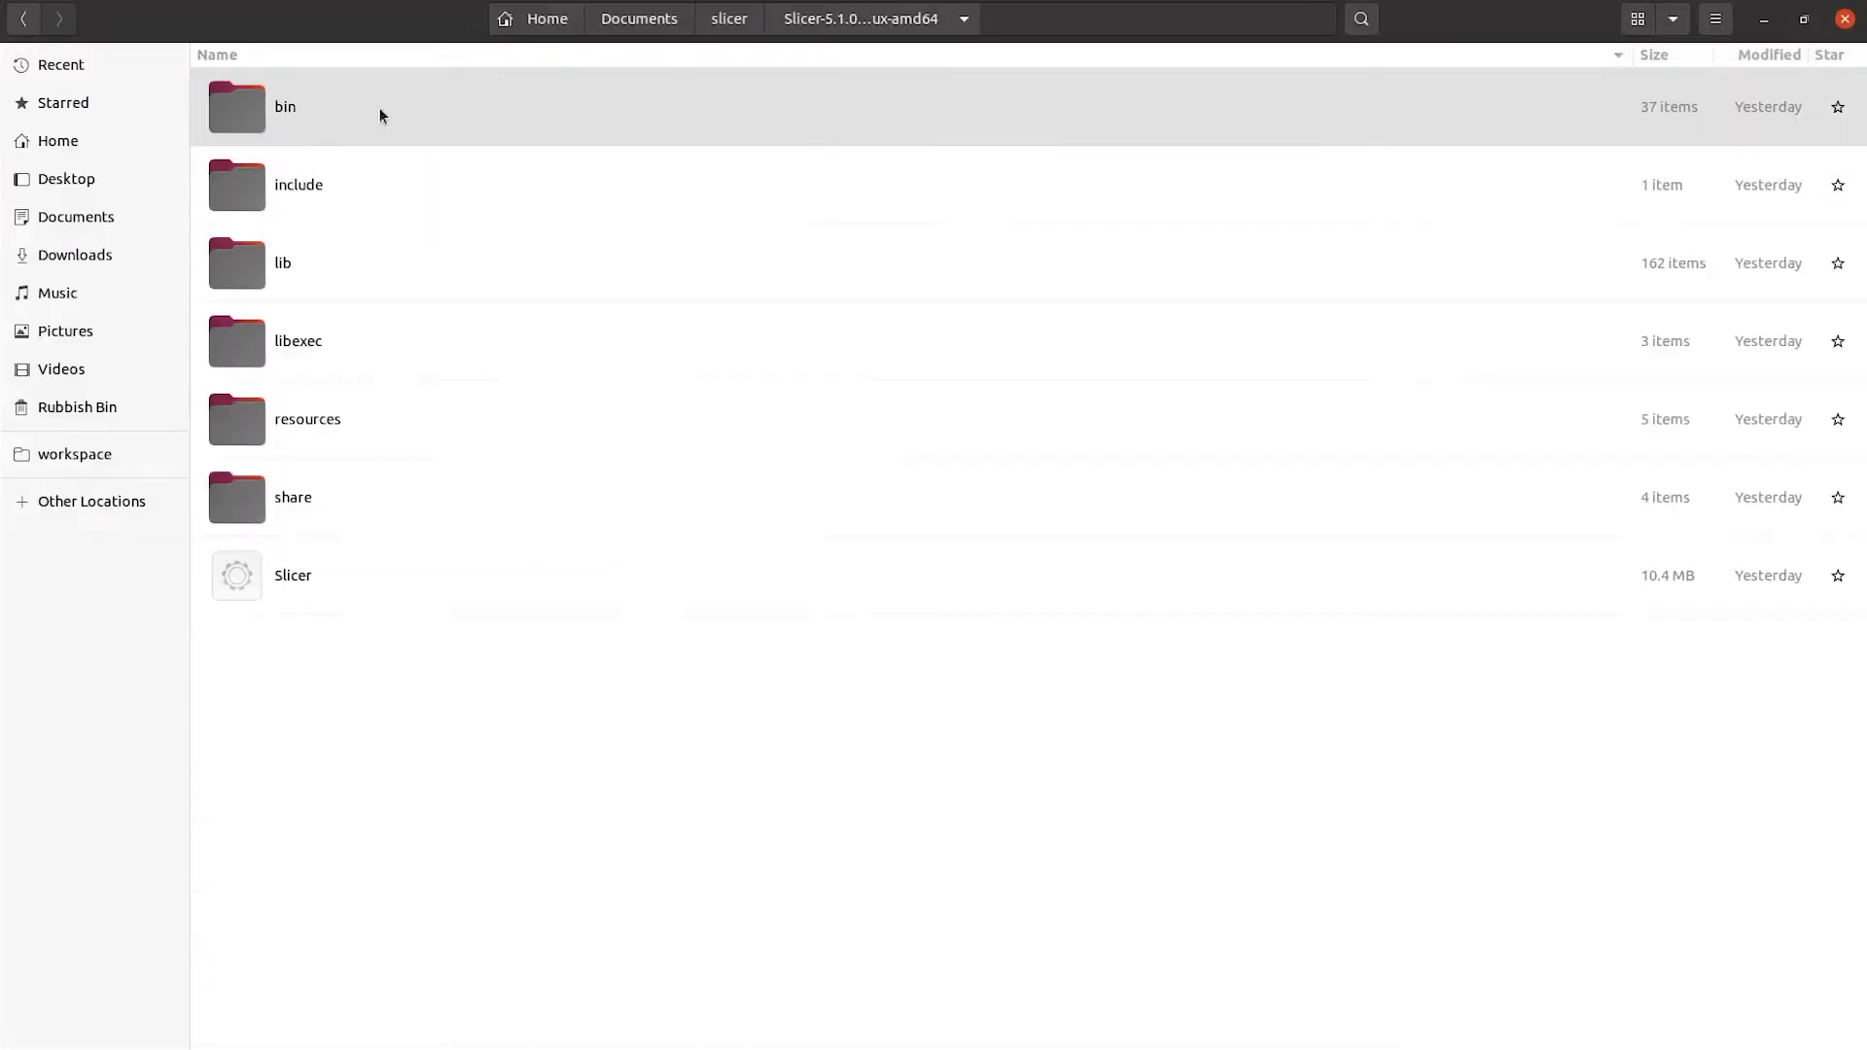
double_click(419, 575)
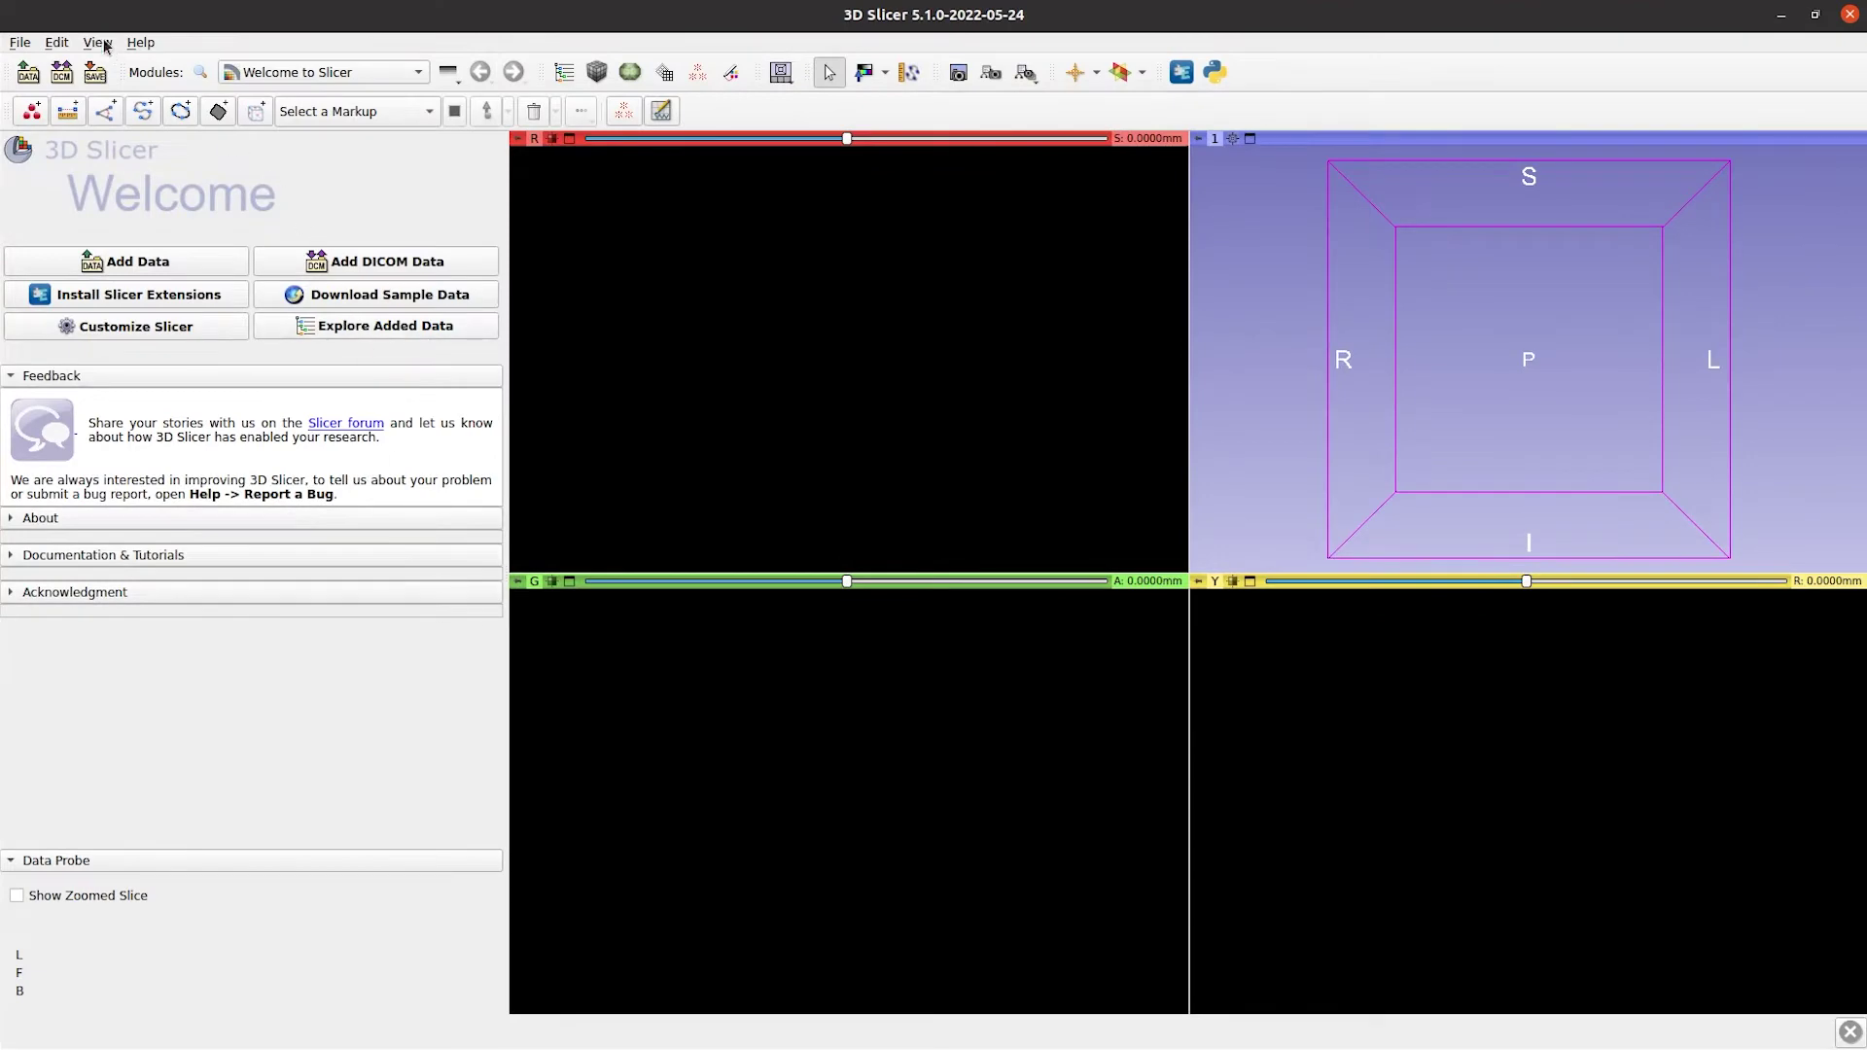
Install MONAILabel from the Active Learning category in the Extensions Manager.
click(97, 42)
click(261, 166)
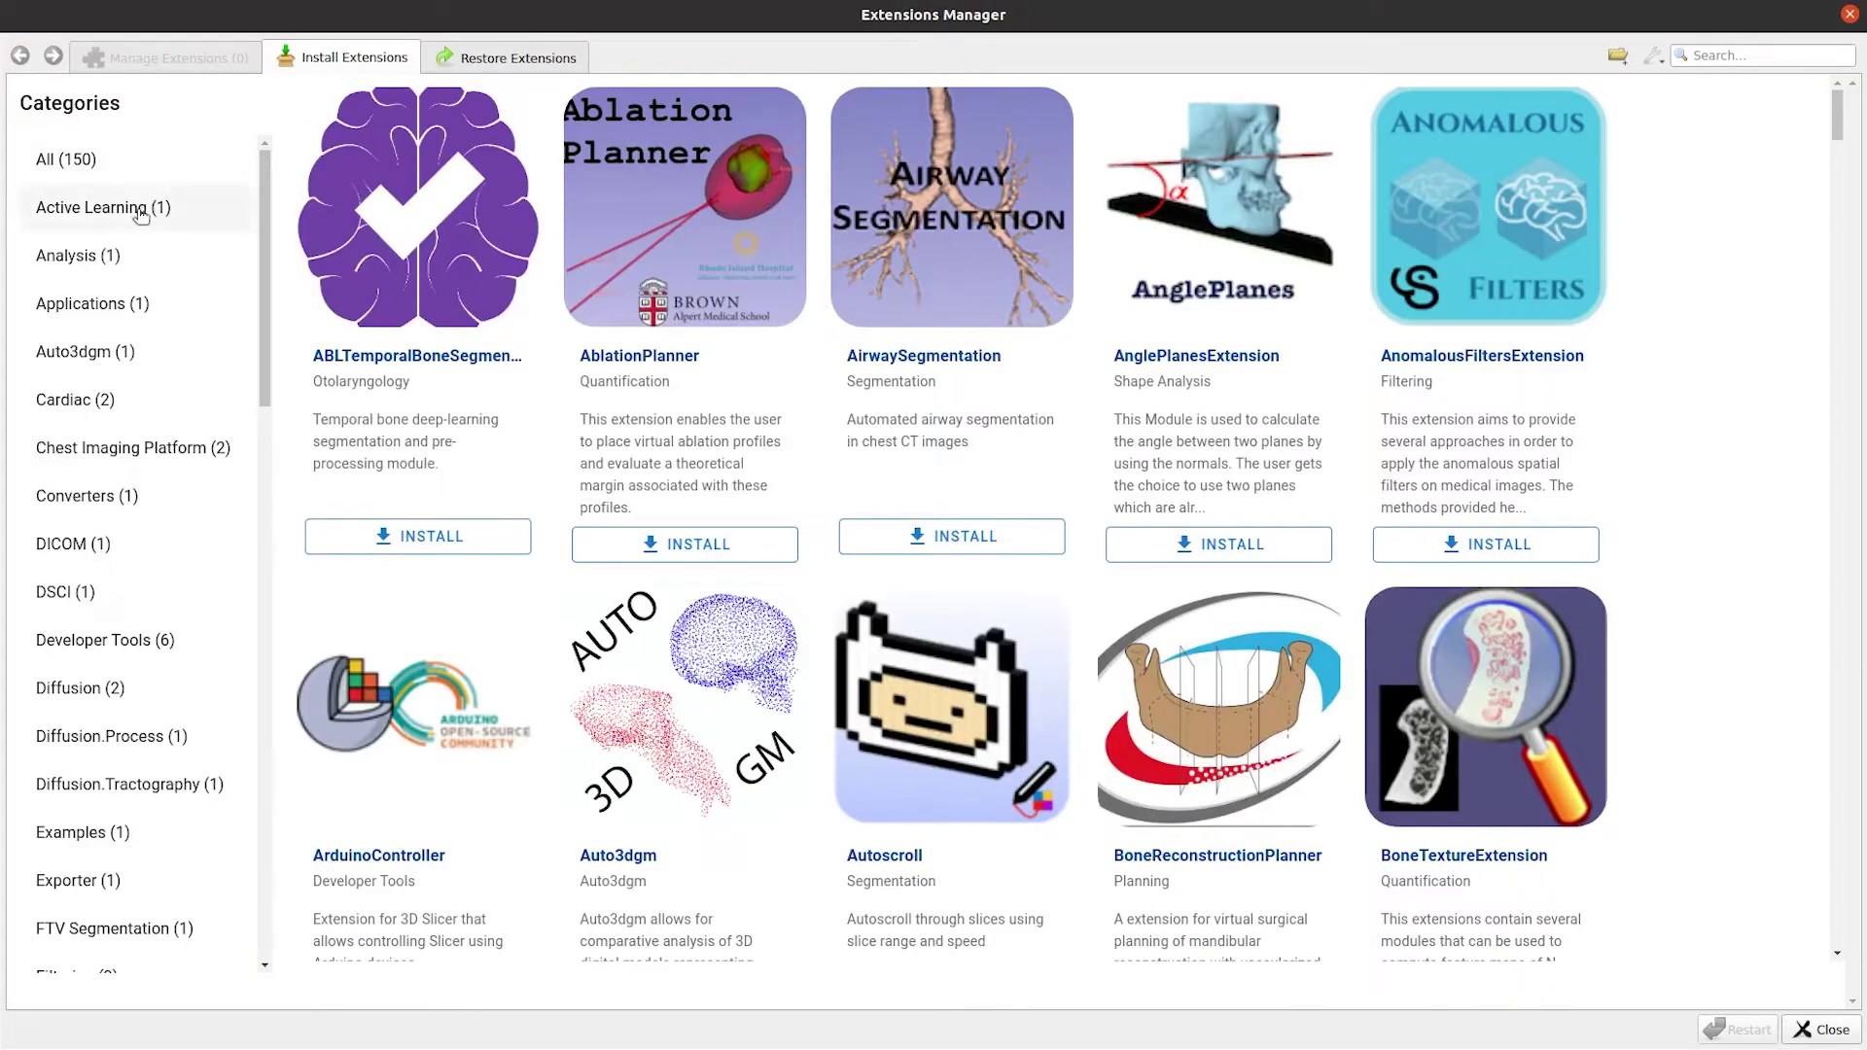
click(194, 210)
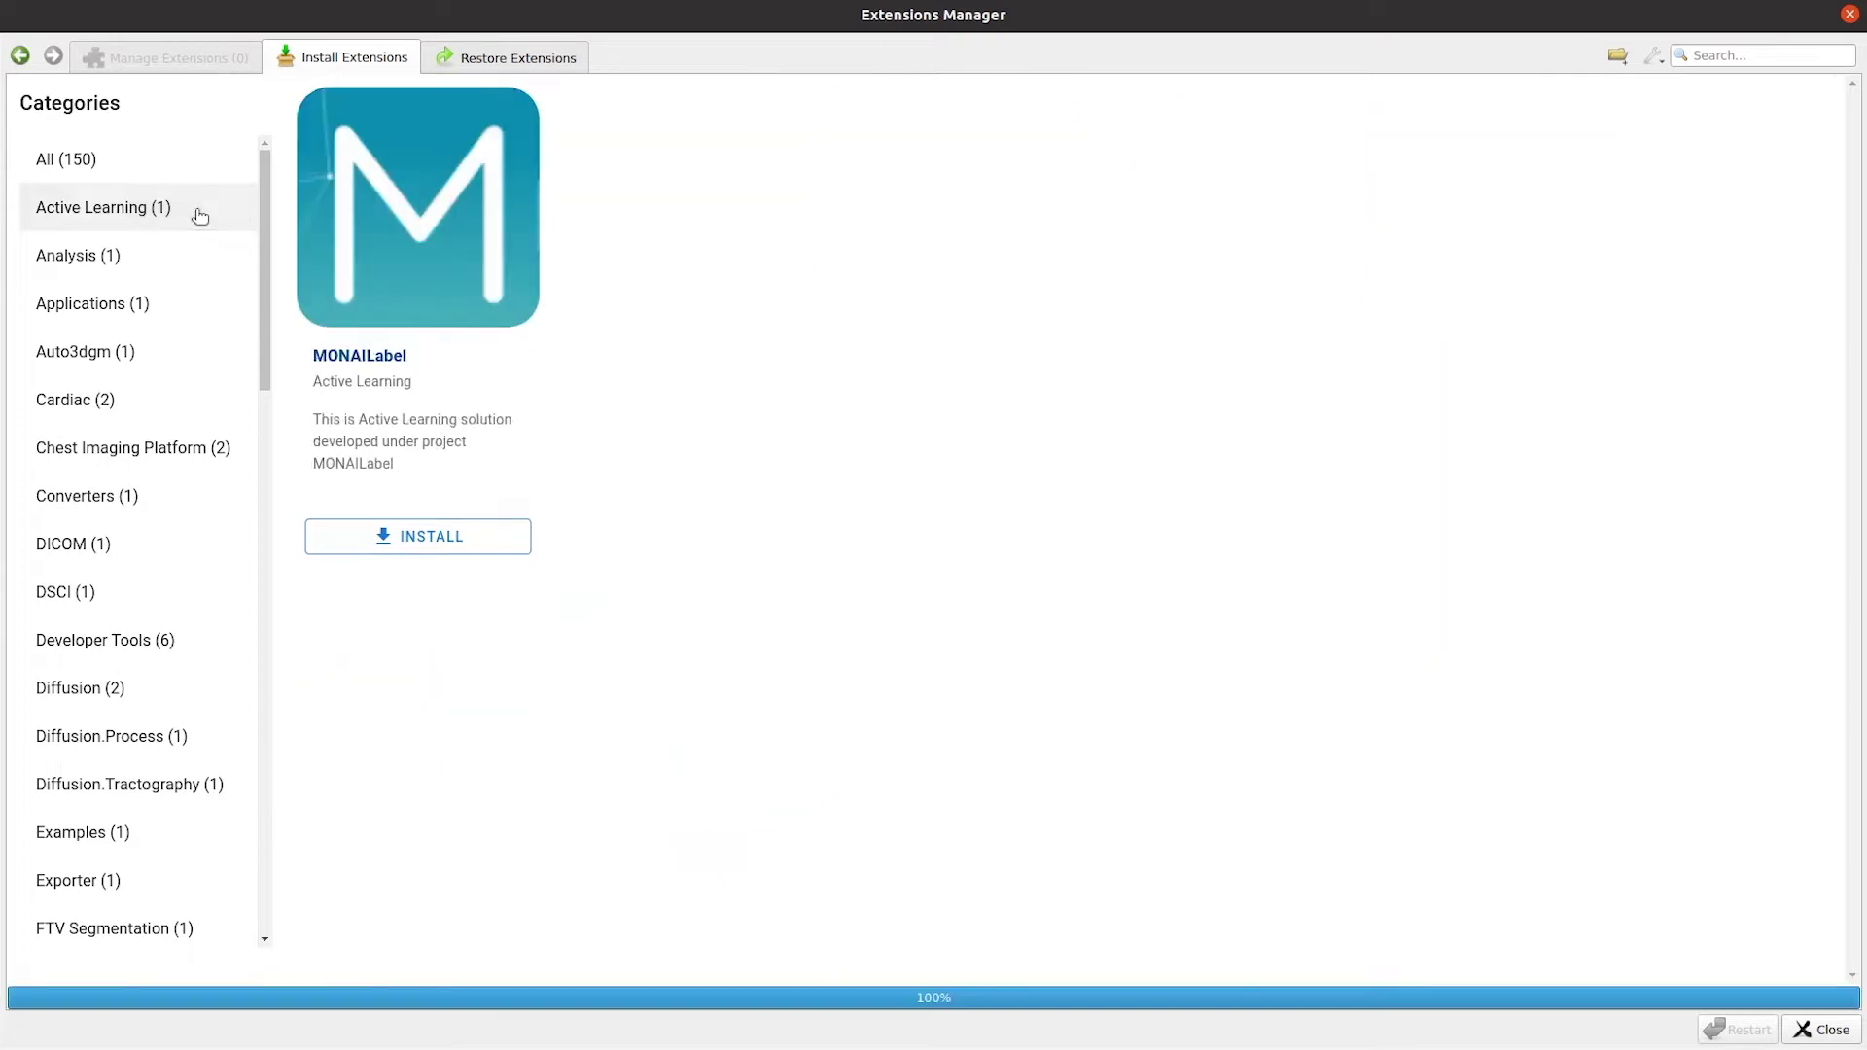
click(450, 547)
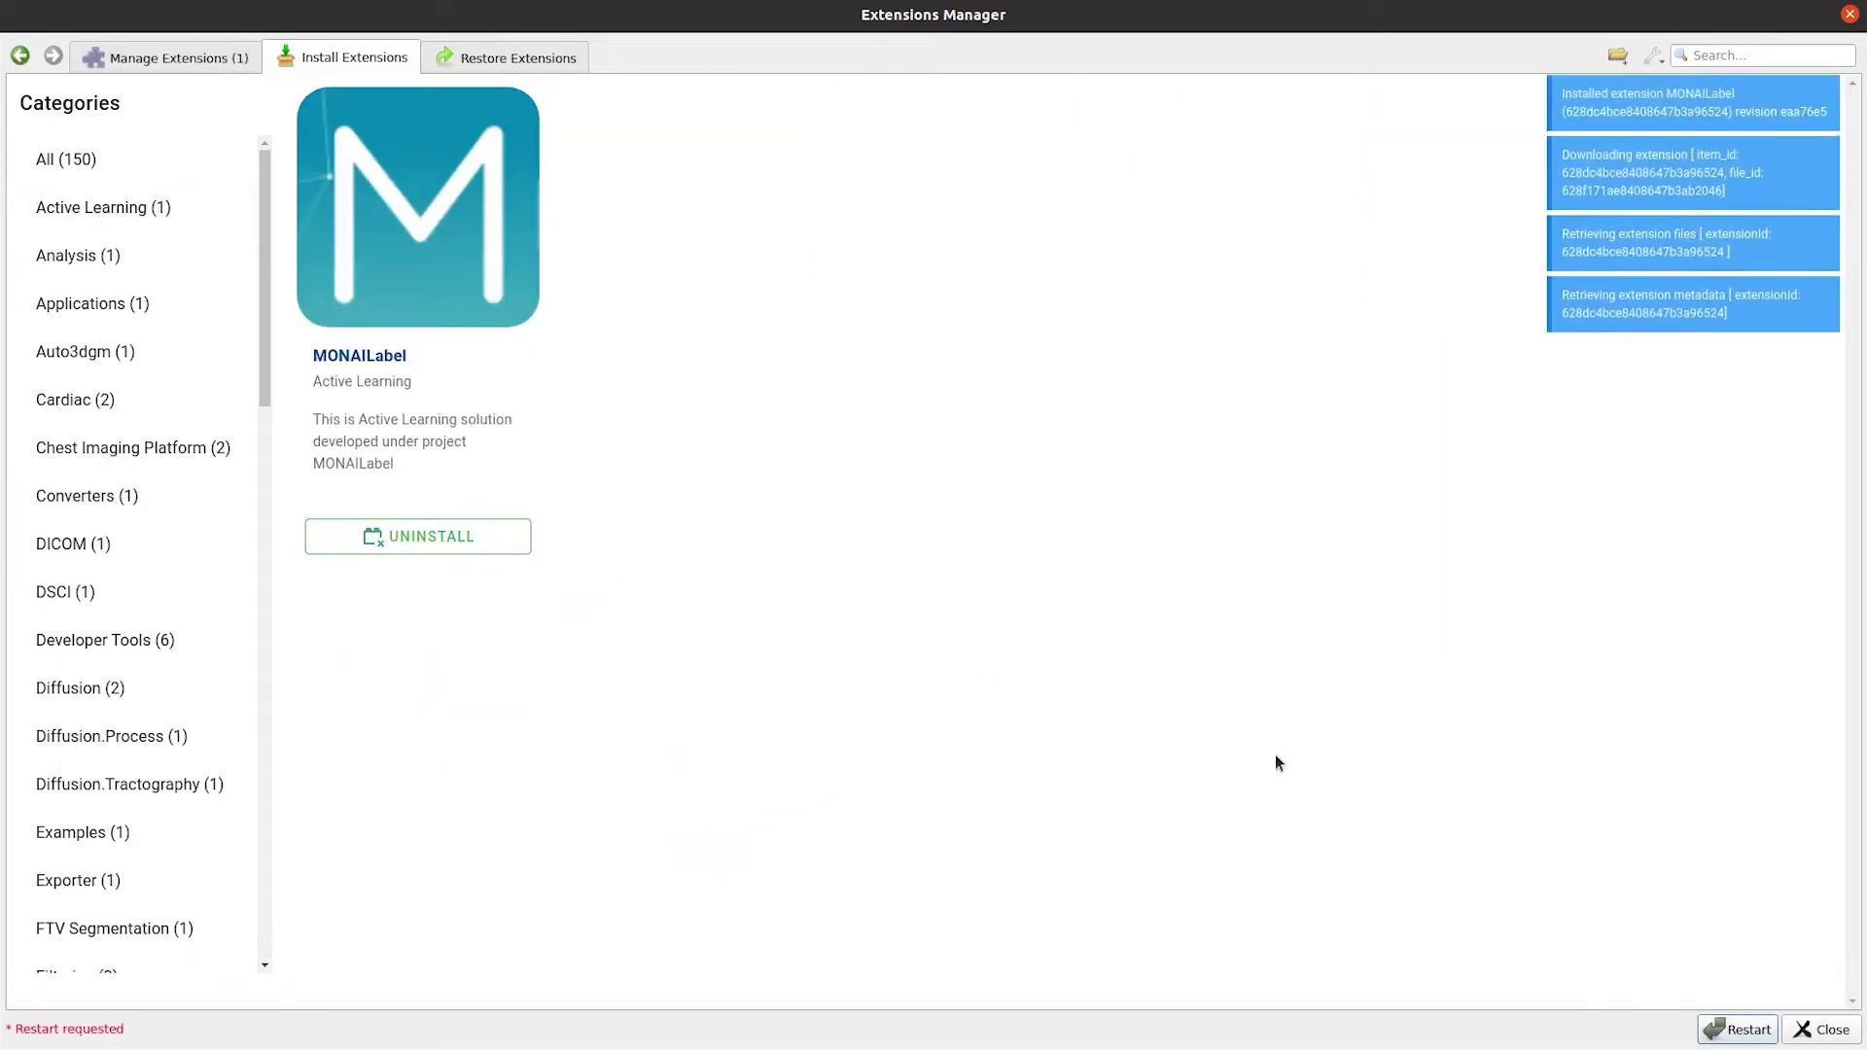
Restart Slicer to load the extension, then find 'monai' and switch to the MONAILabel module.
click(1748, 1035)
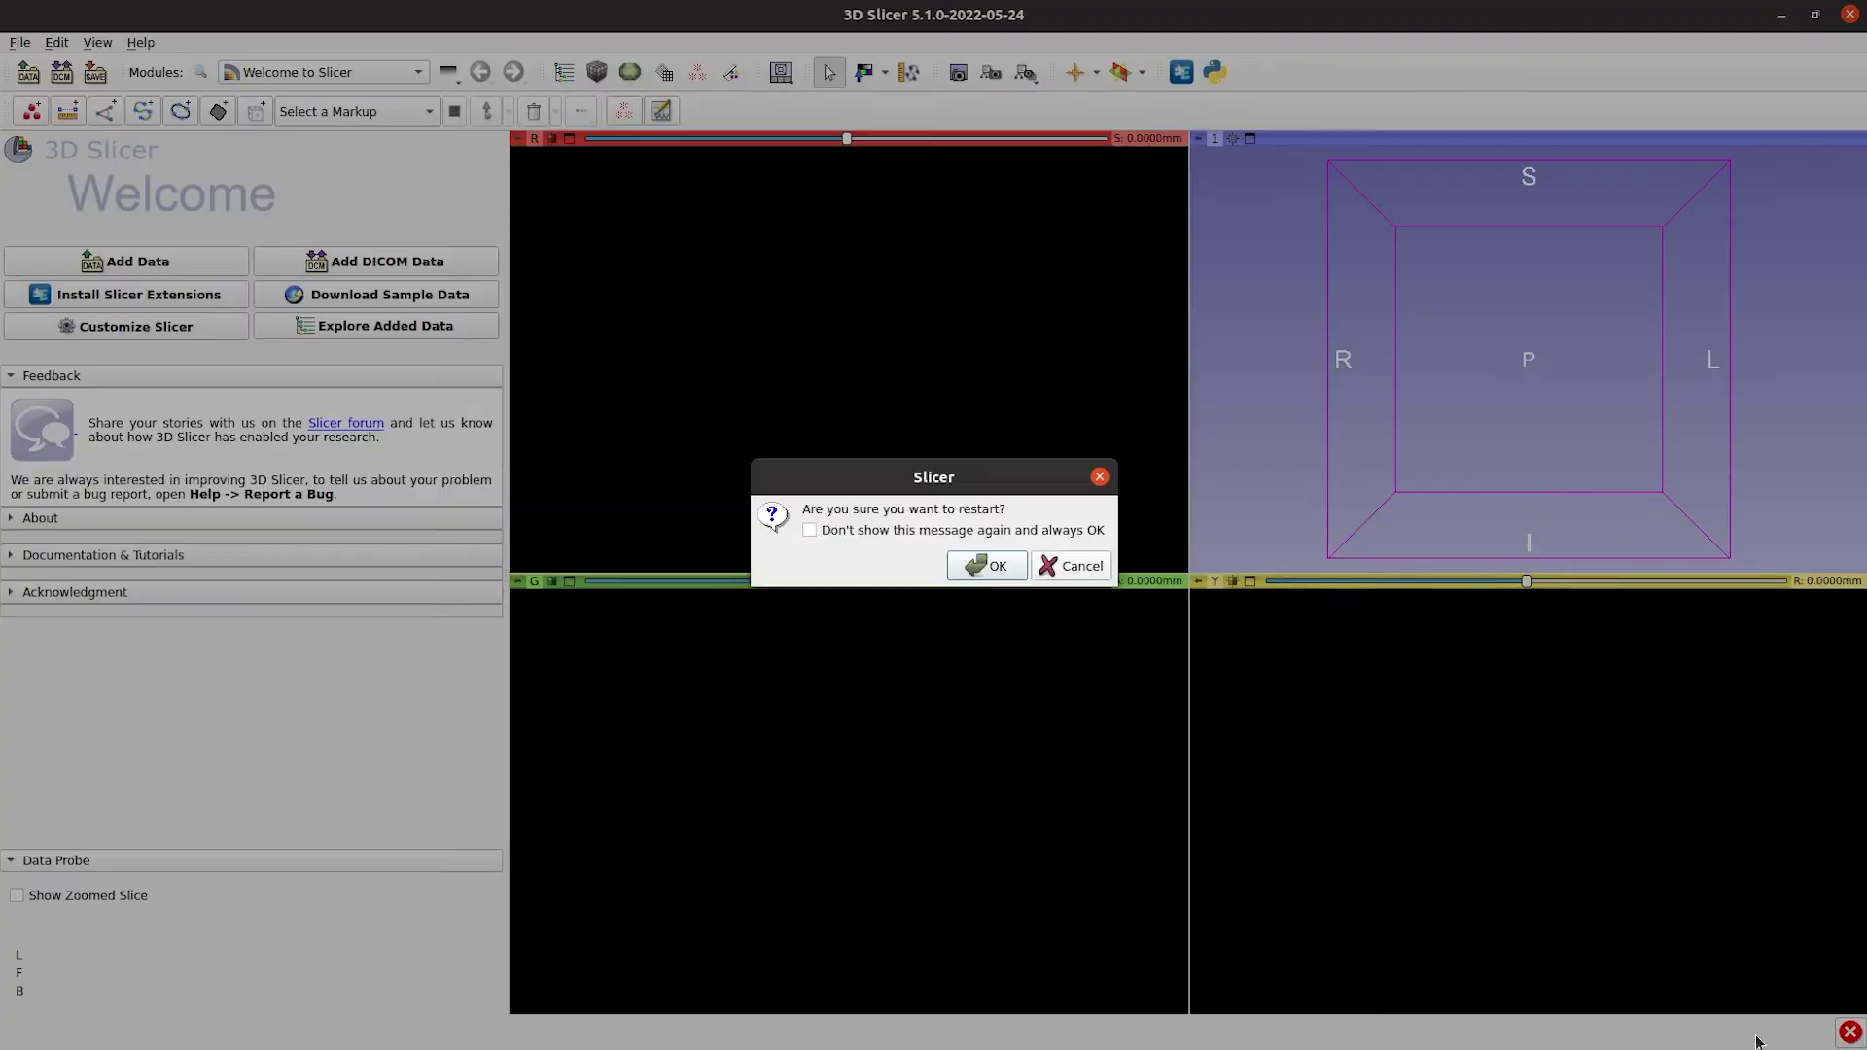
click(999, 567)
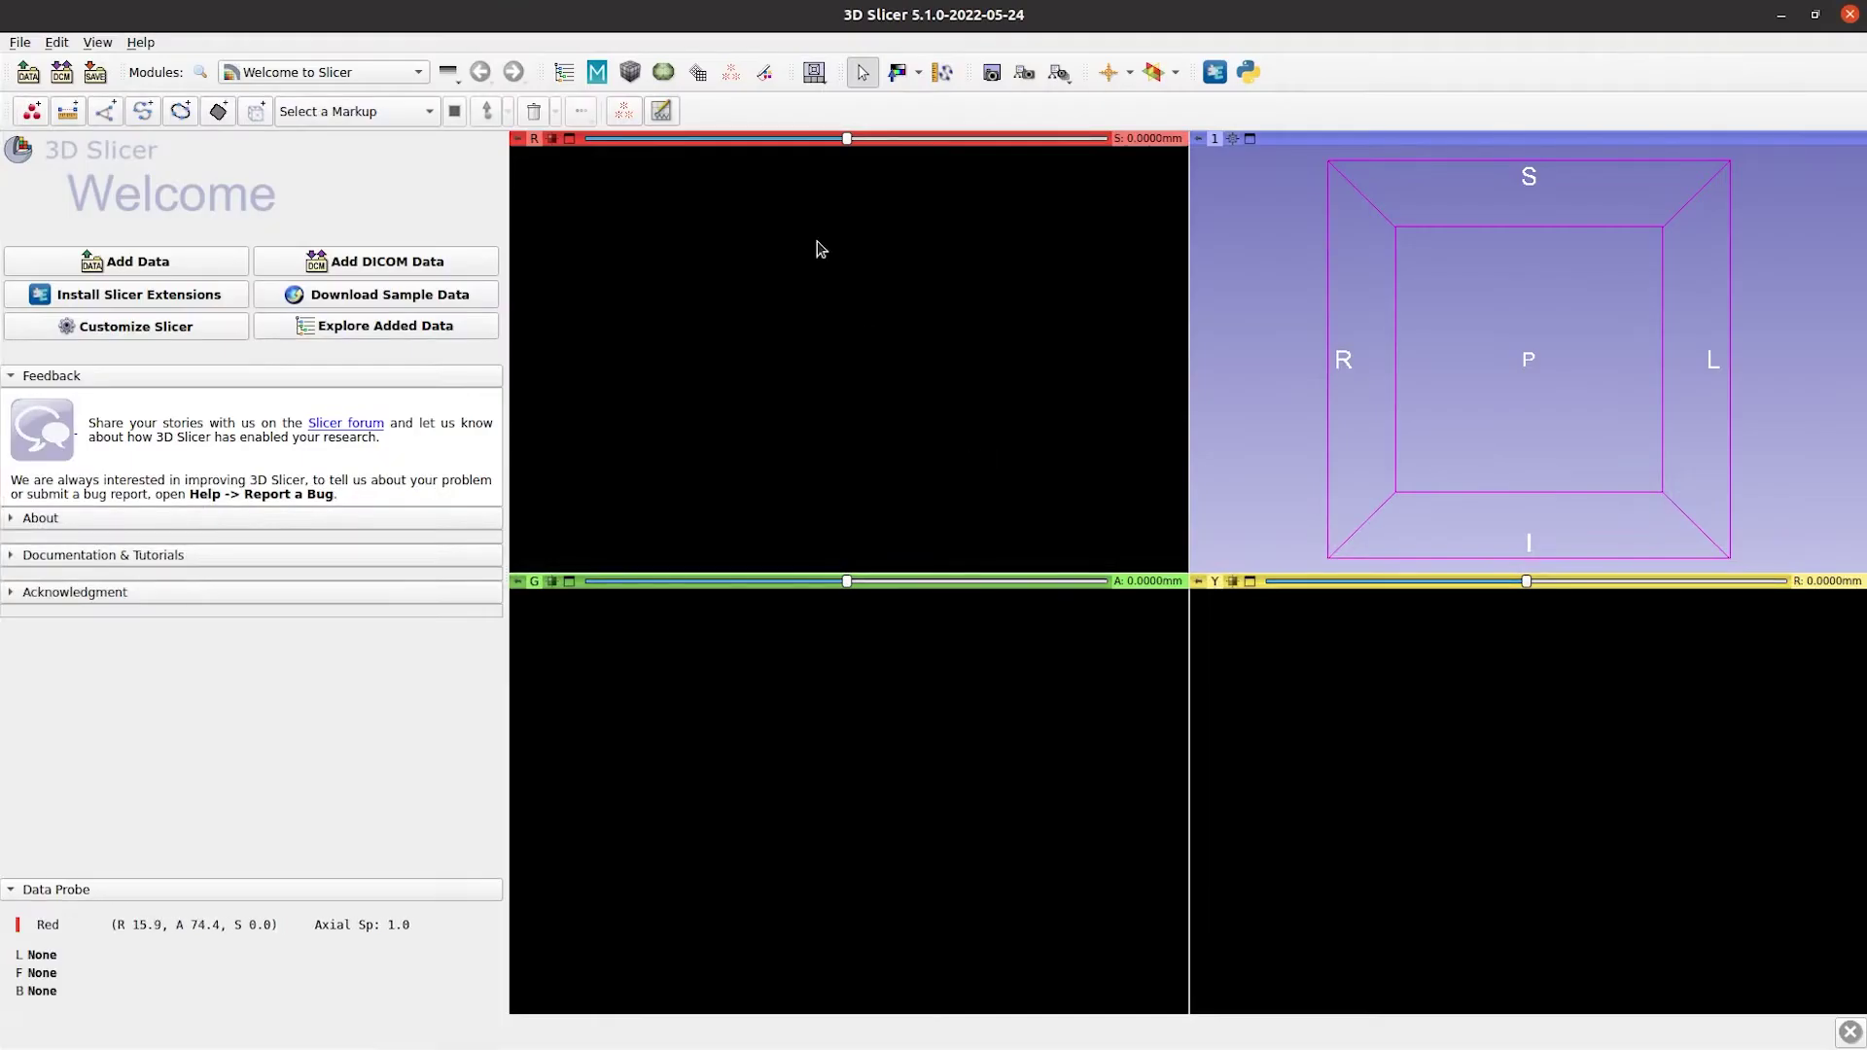
click(200, 72)
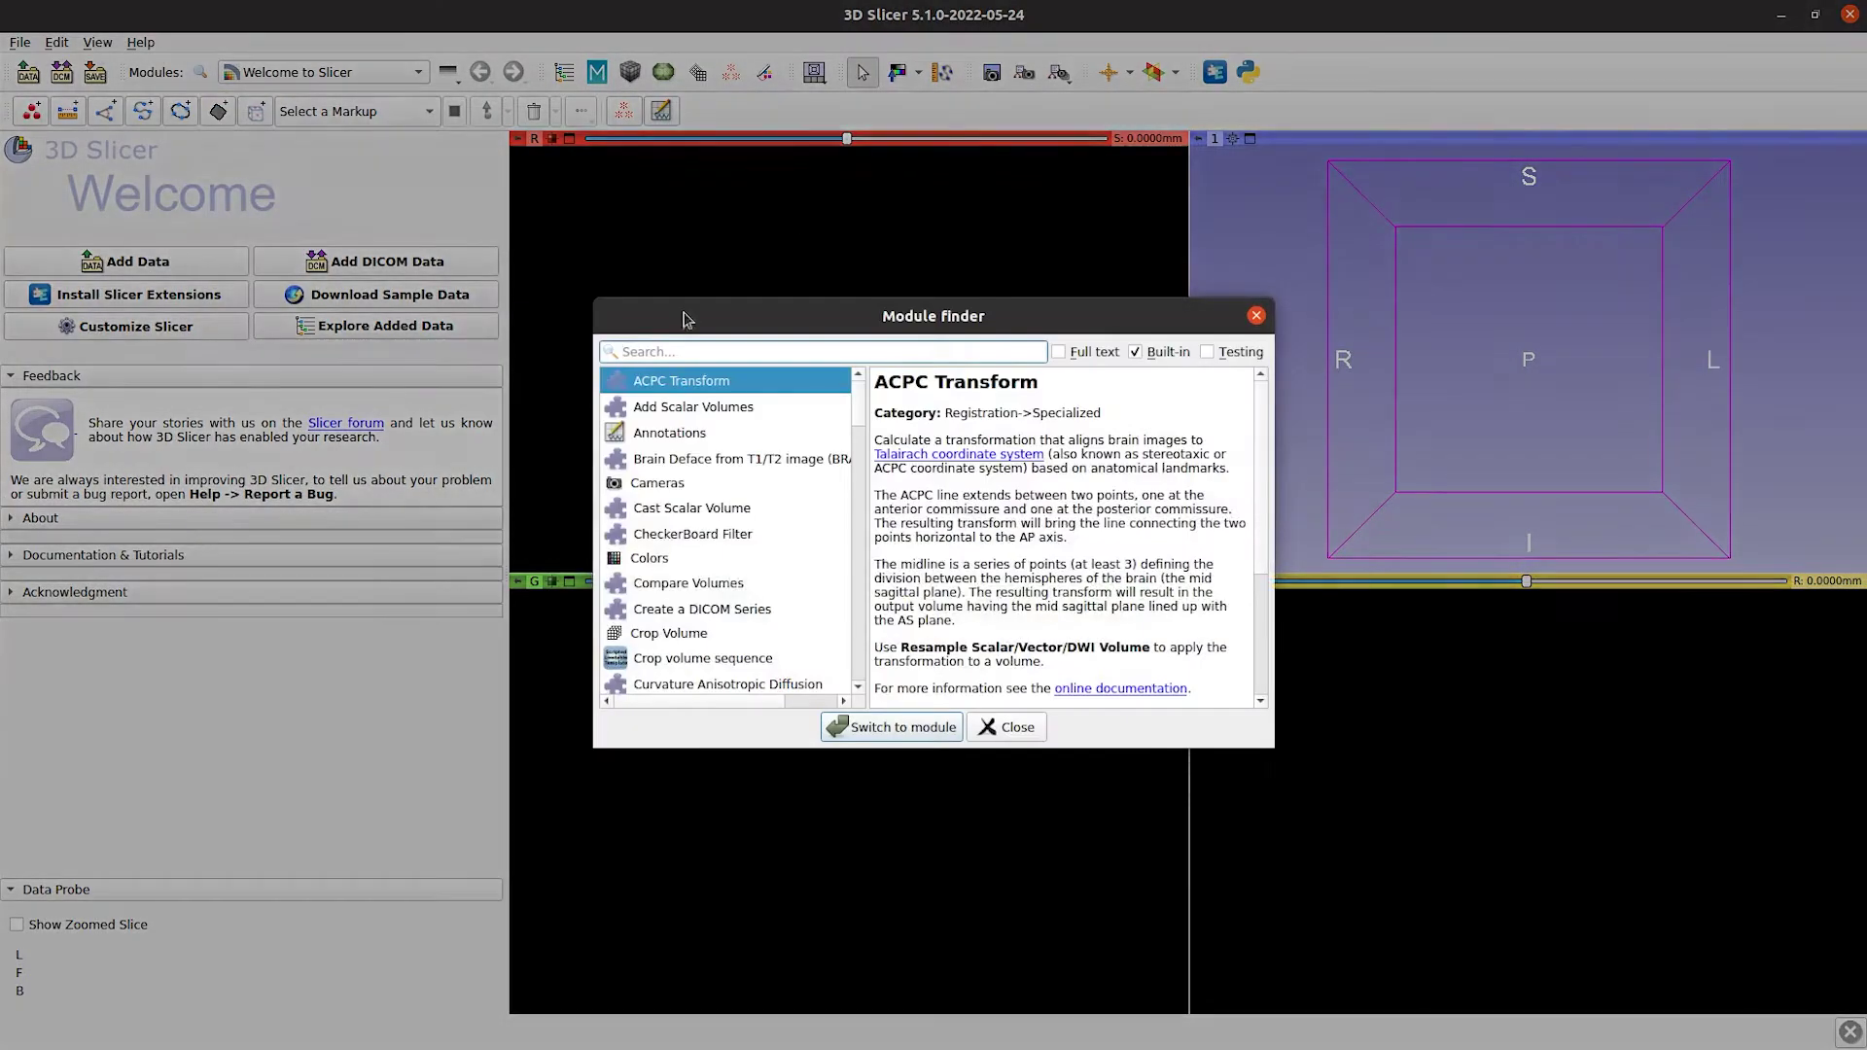
text(monai)
click(891, 728)
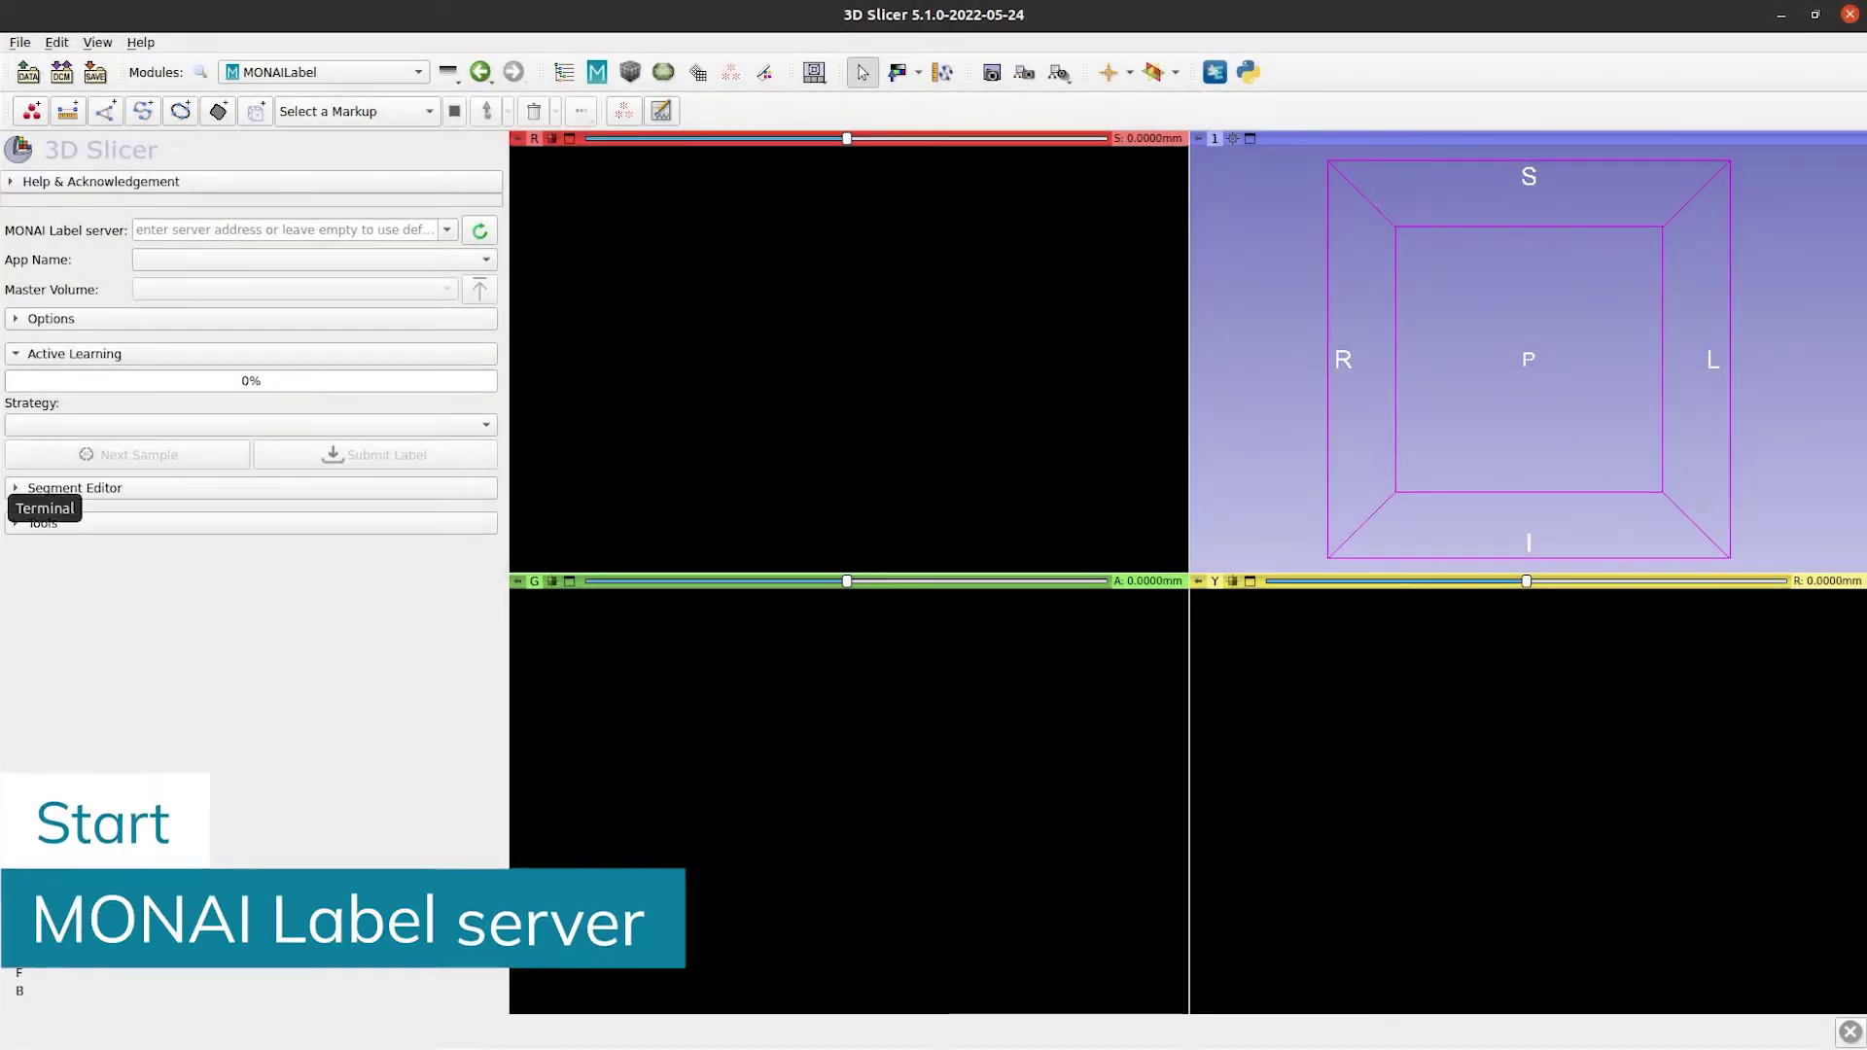
Run 'monailabel start_server --app apps/radiology --studies ./ct-images/ --conf models deepedit' in the terminal.
click(23, 509)
text(monailabel start_server --app apps/radiology --studies ./ct-images/ --conf models deepedit)
key(Return)
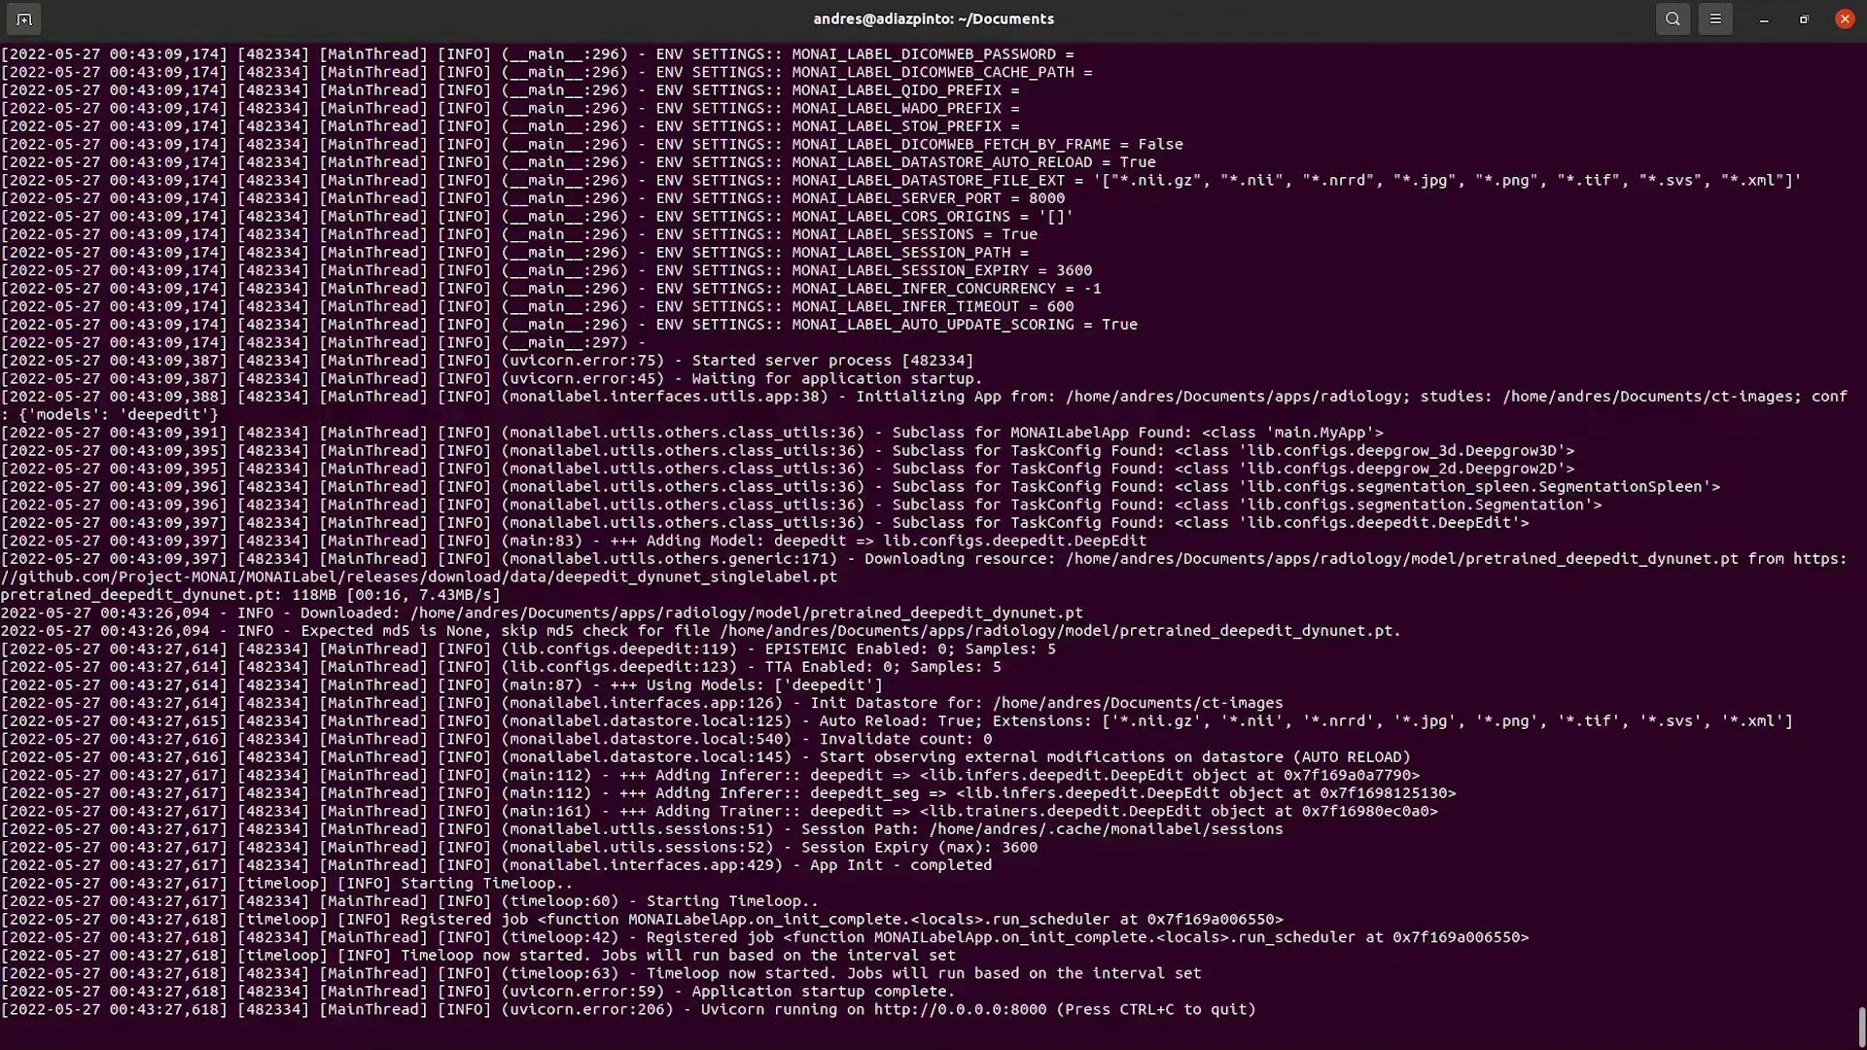
Refresh the MONAI Label server connection in Slicer to load the Radiology app and spleen_10.nii.gz.
click(19, 846)
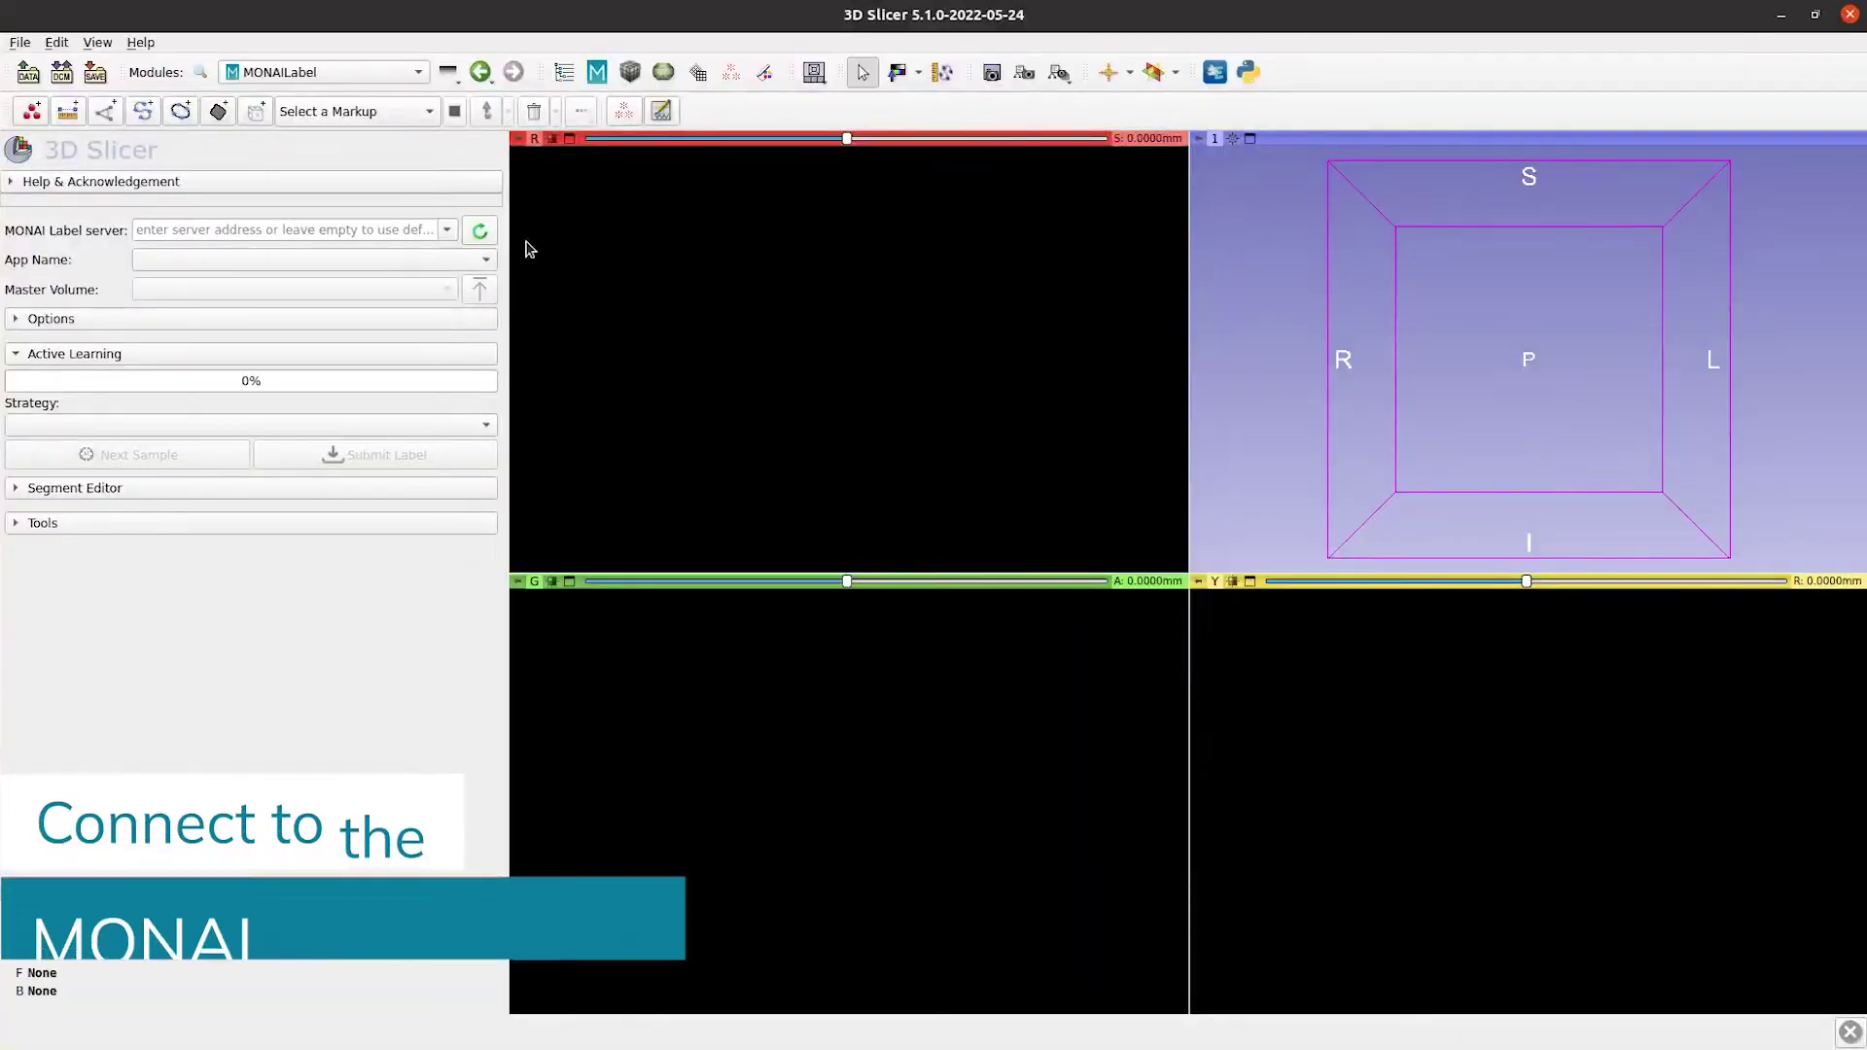
click(481, 233)
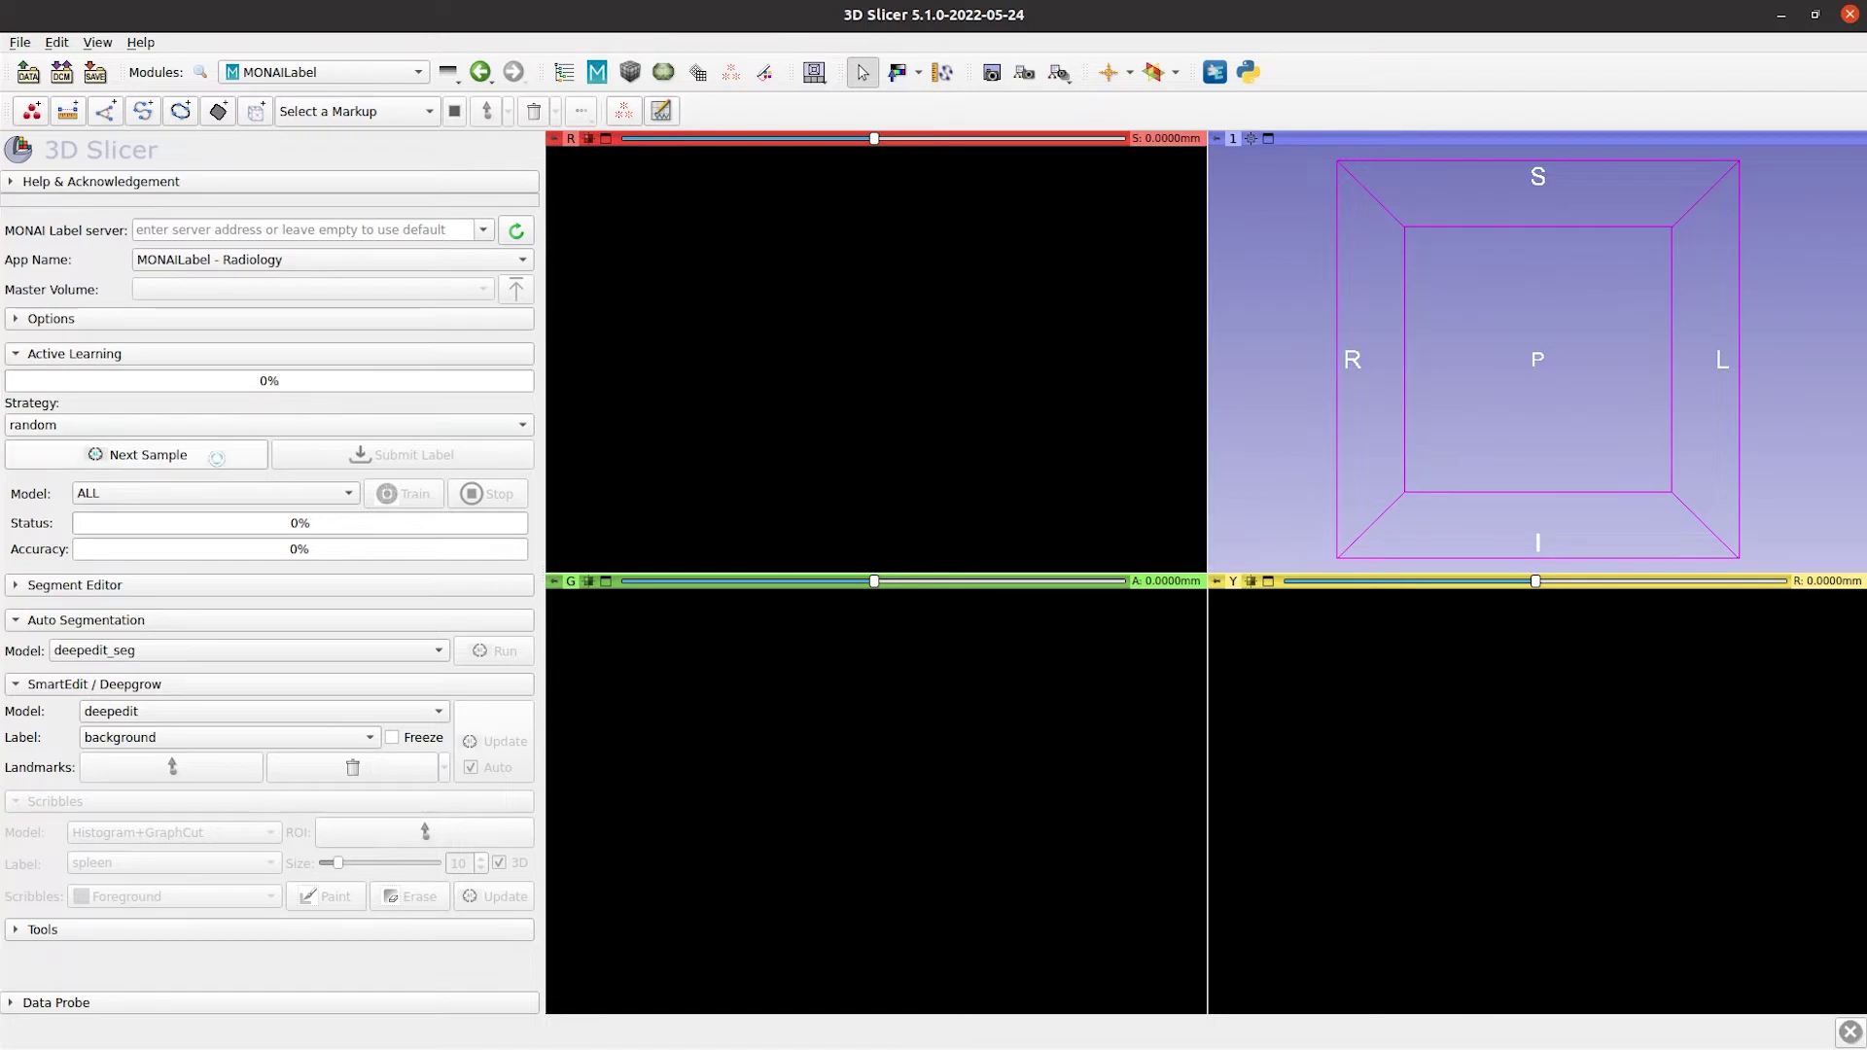
scroll(951, 365, up, 5)
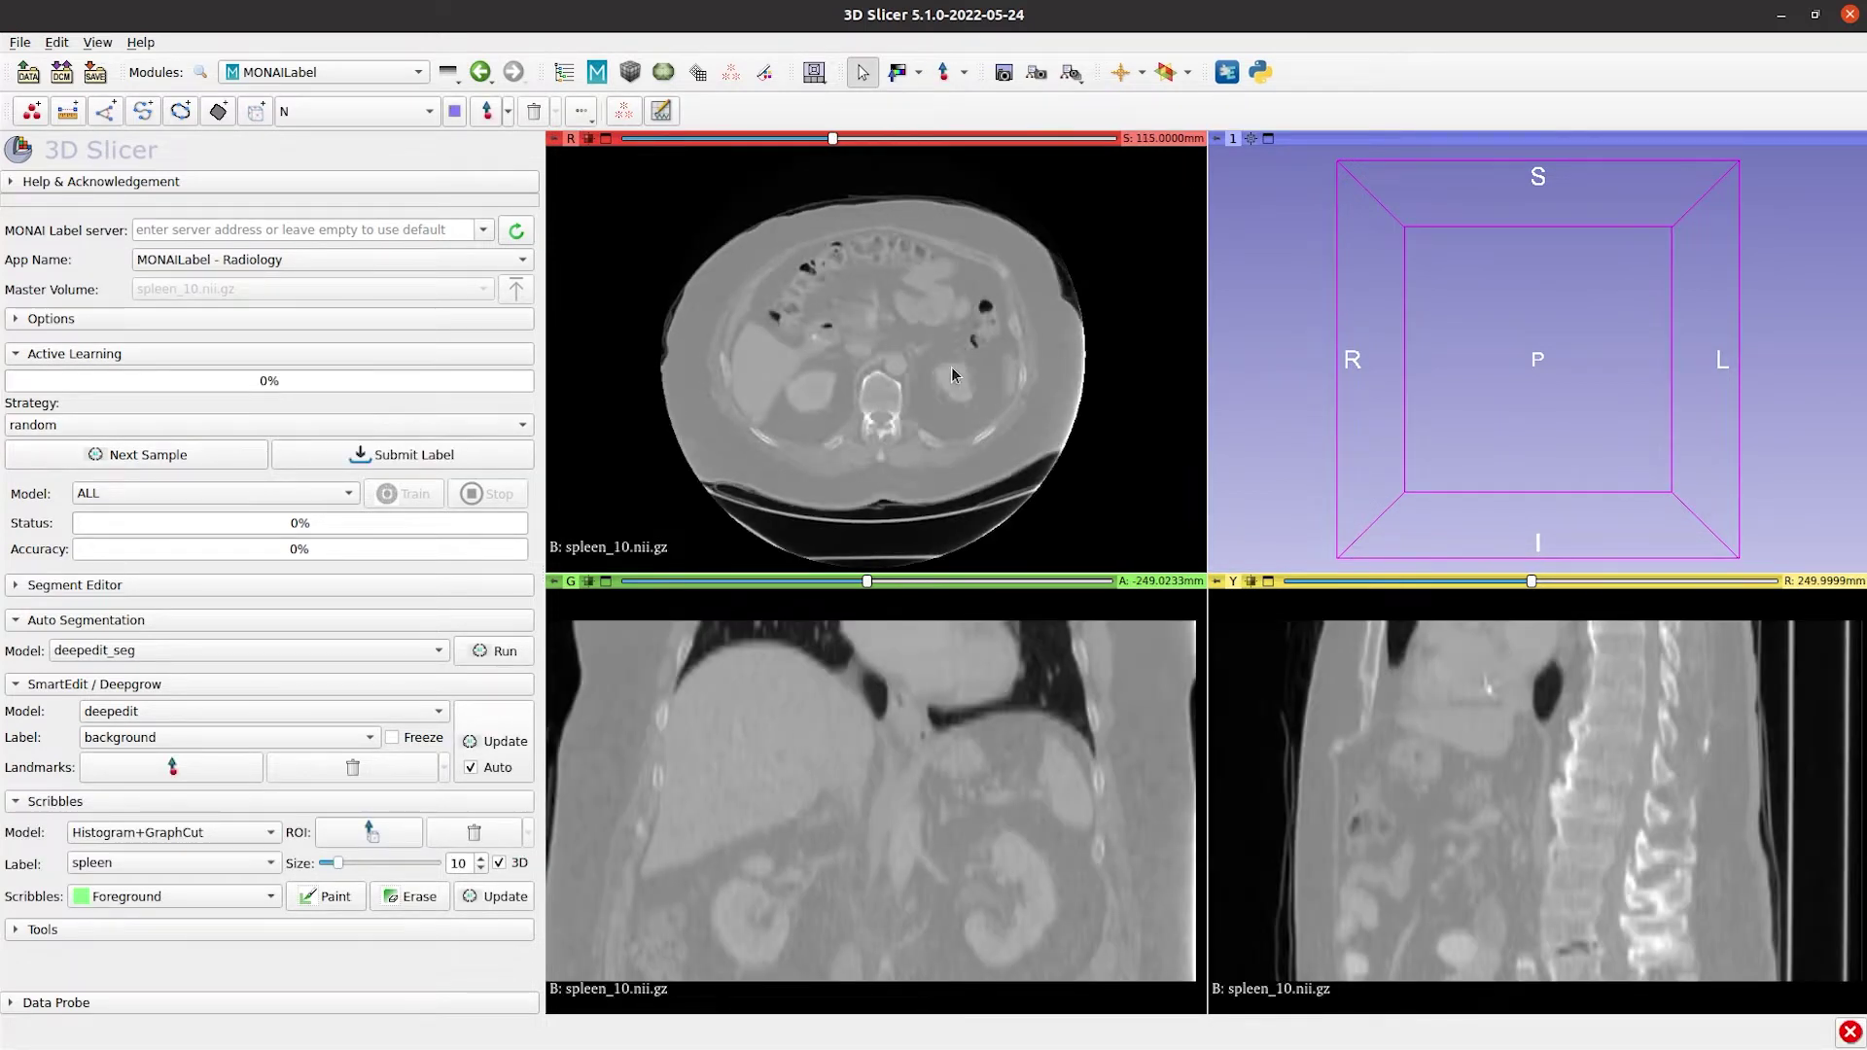
Collapse Active Learning, Auto Segmentation, SmartEdit and Scribbles, then browse the Options parameter table.
click(48, 318)
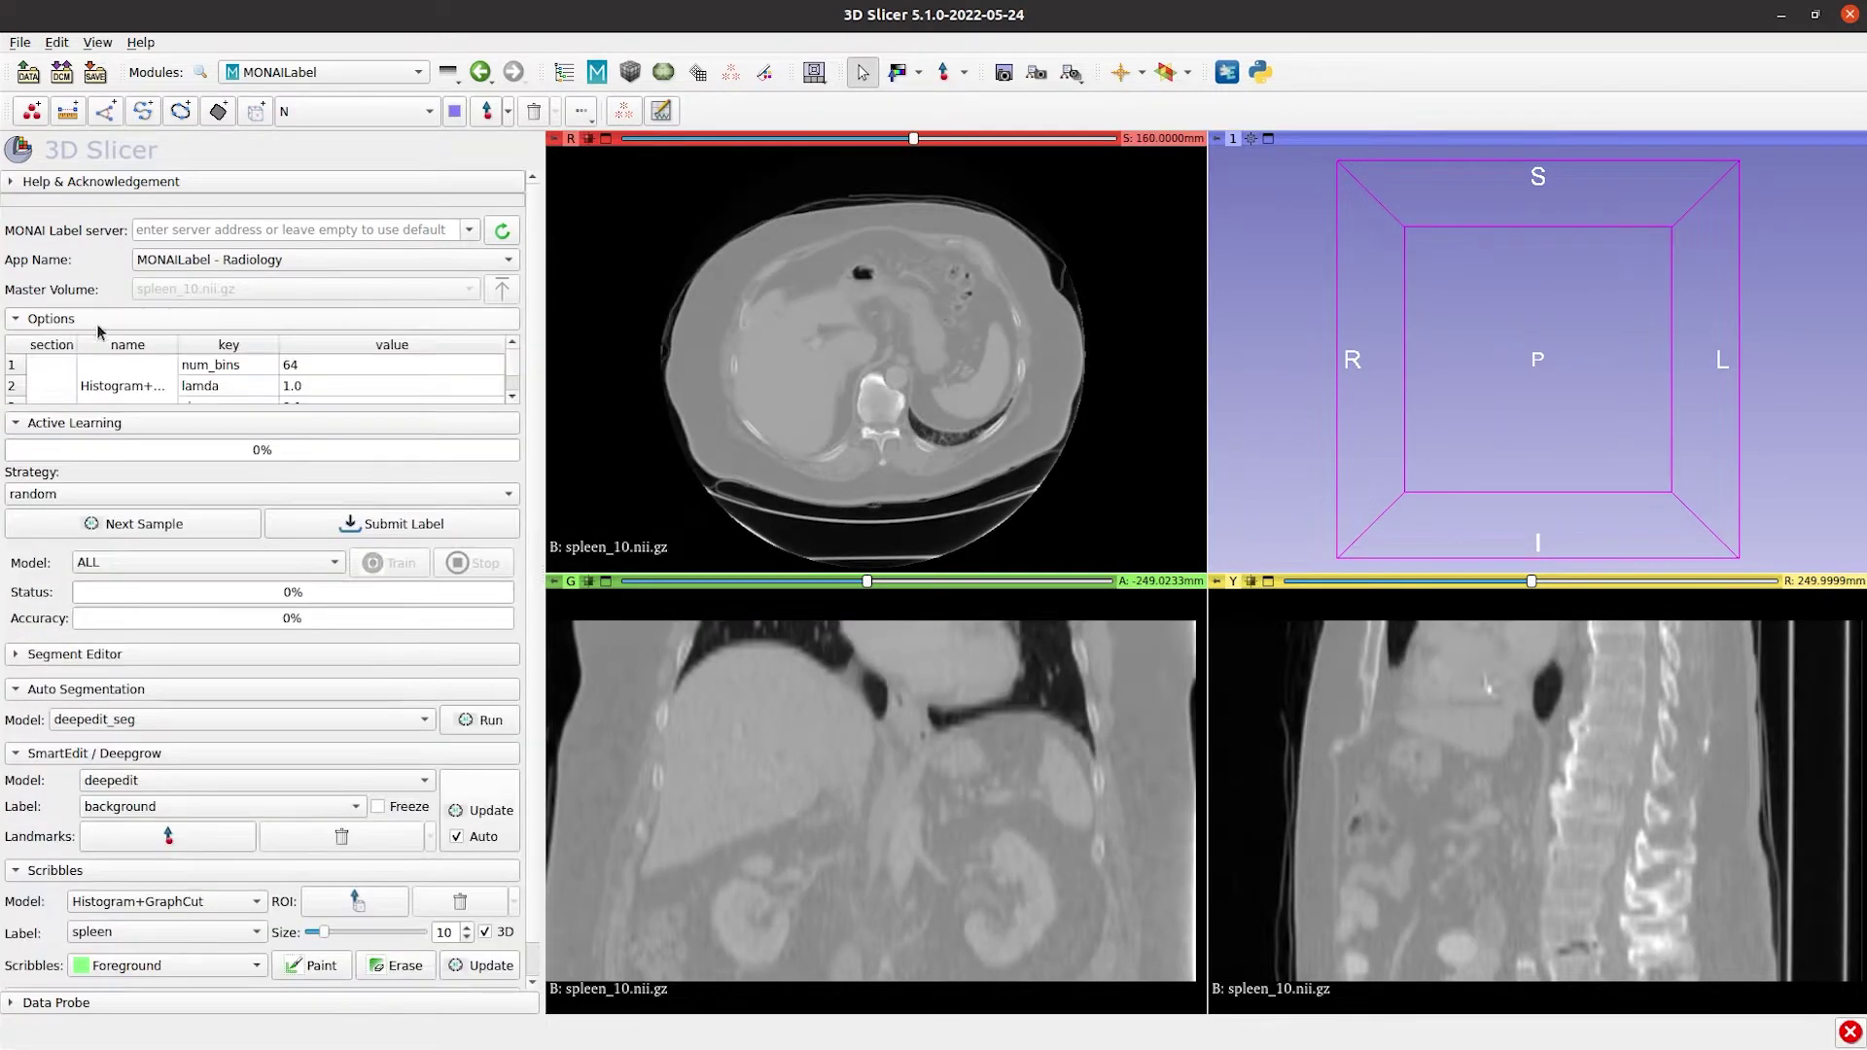
click(59, 418)
click(59, 620)
click(68, 658)
click(52, 693)
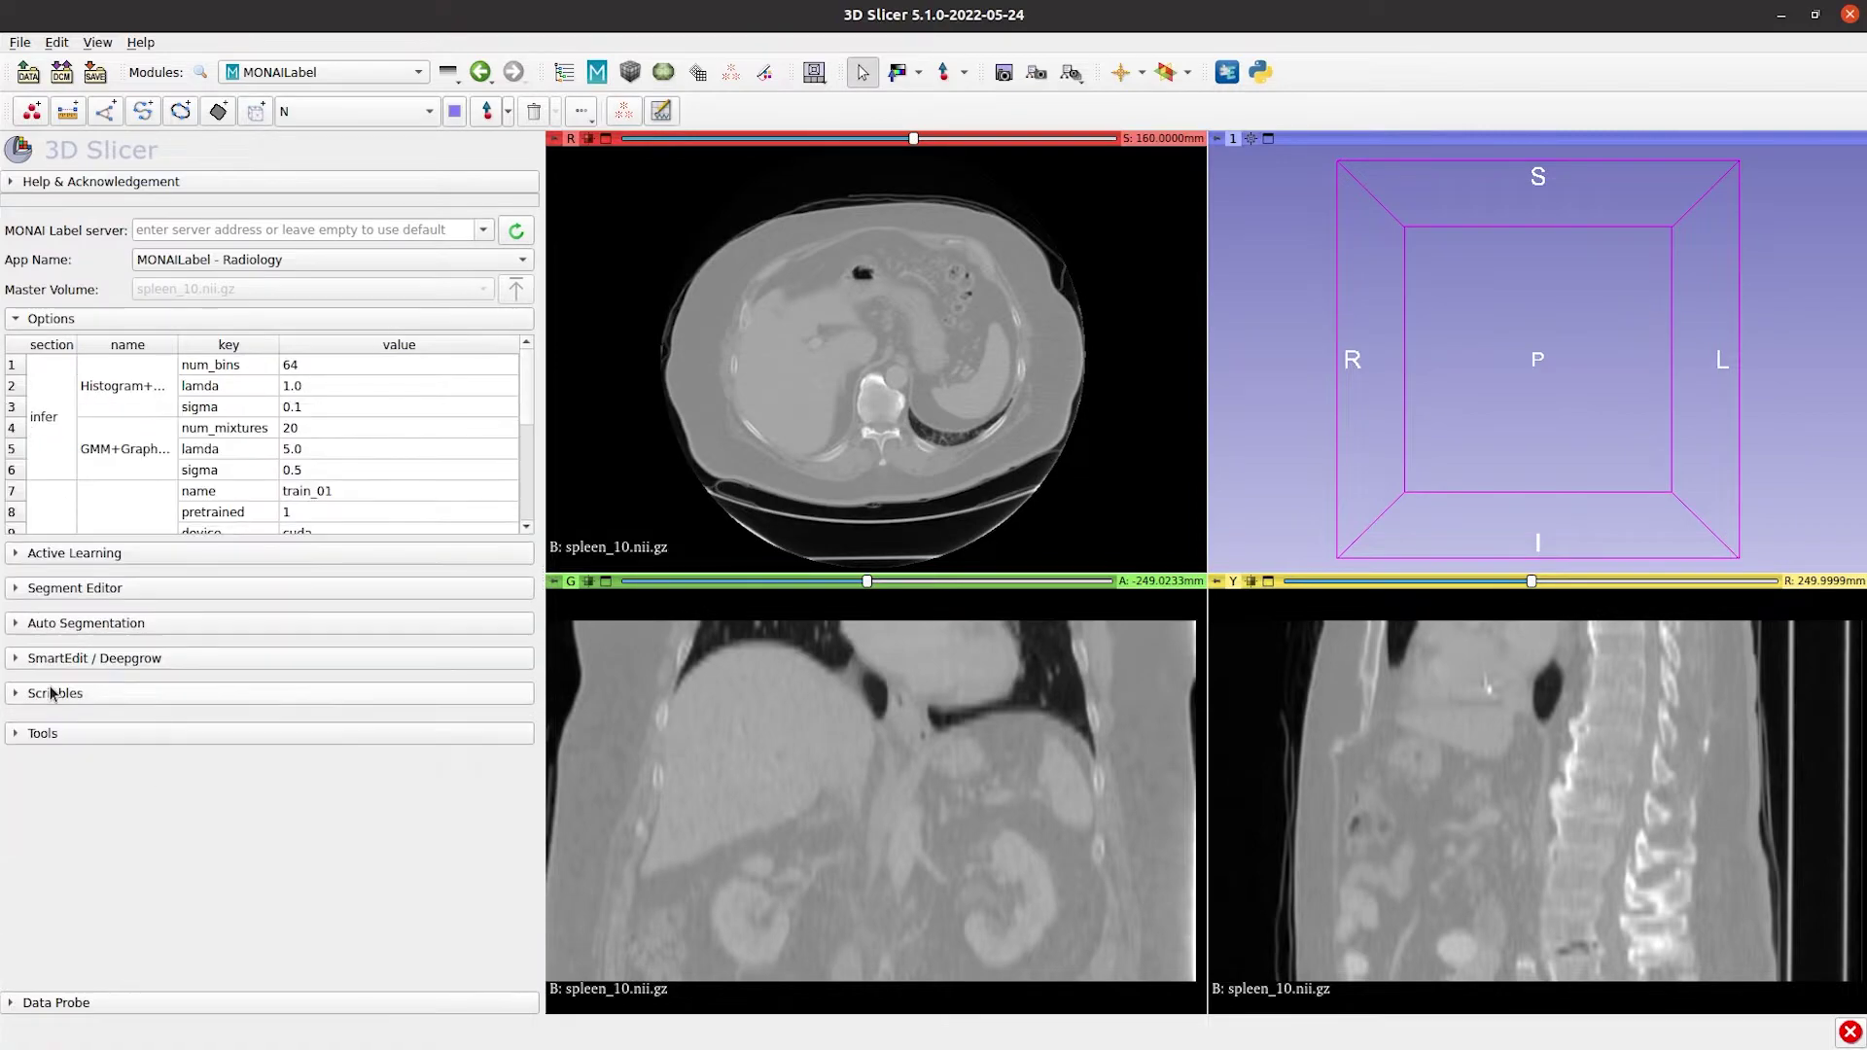
click(54, 319)
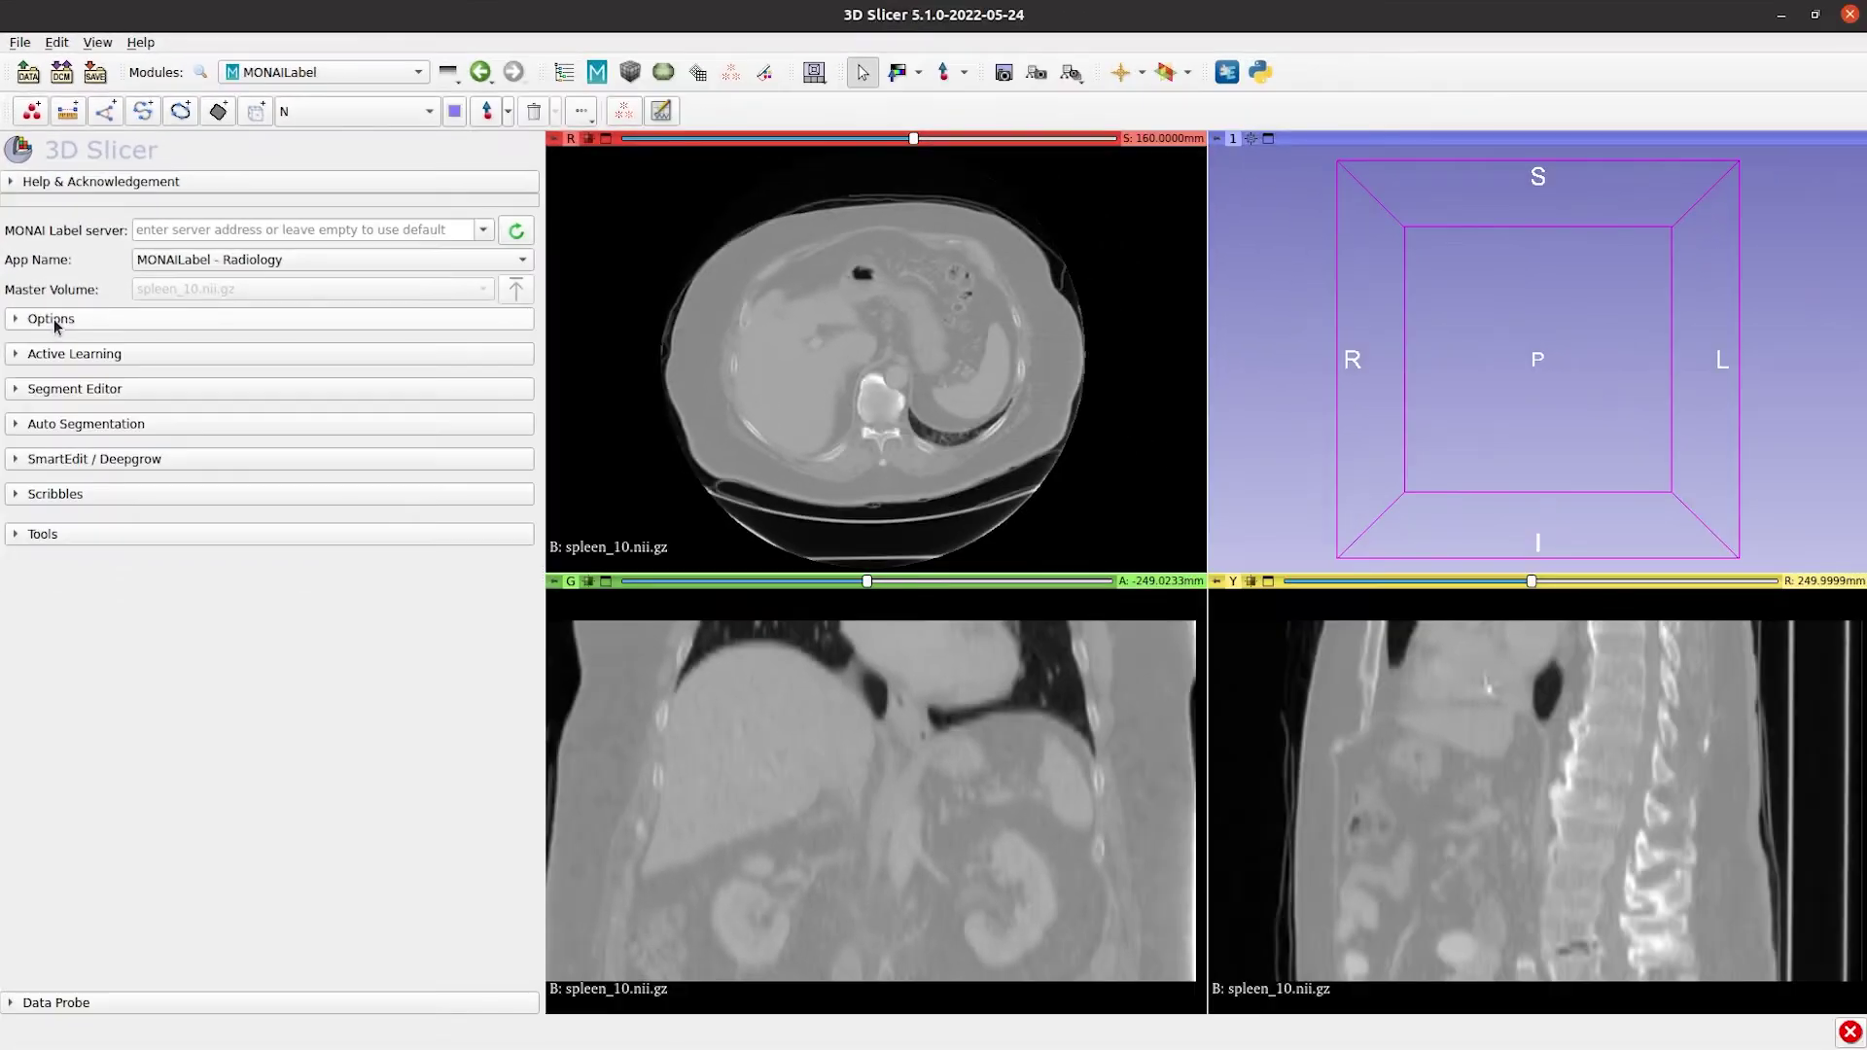
click(54, 319)
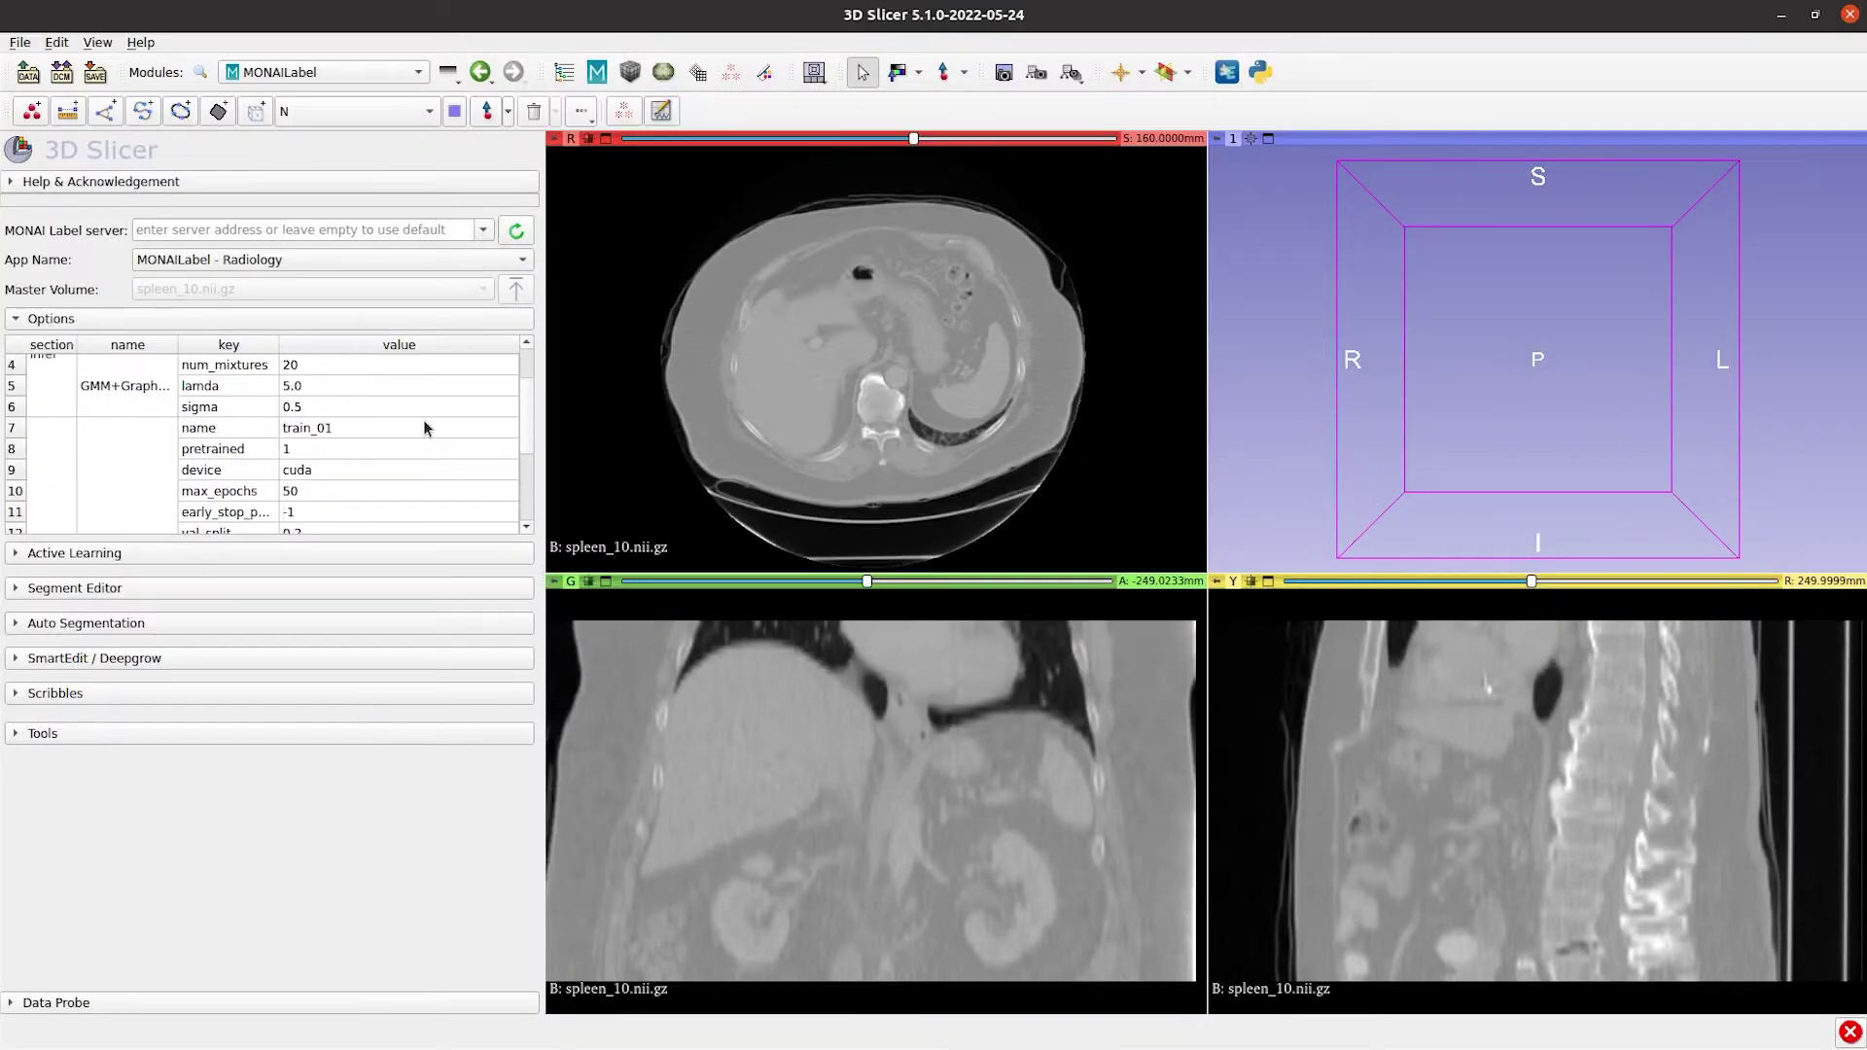
scroll(424, 426, down, 2)
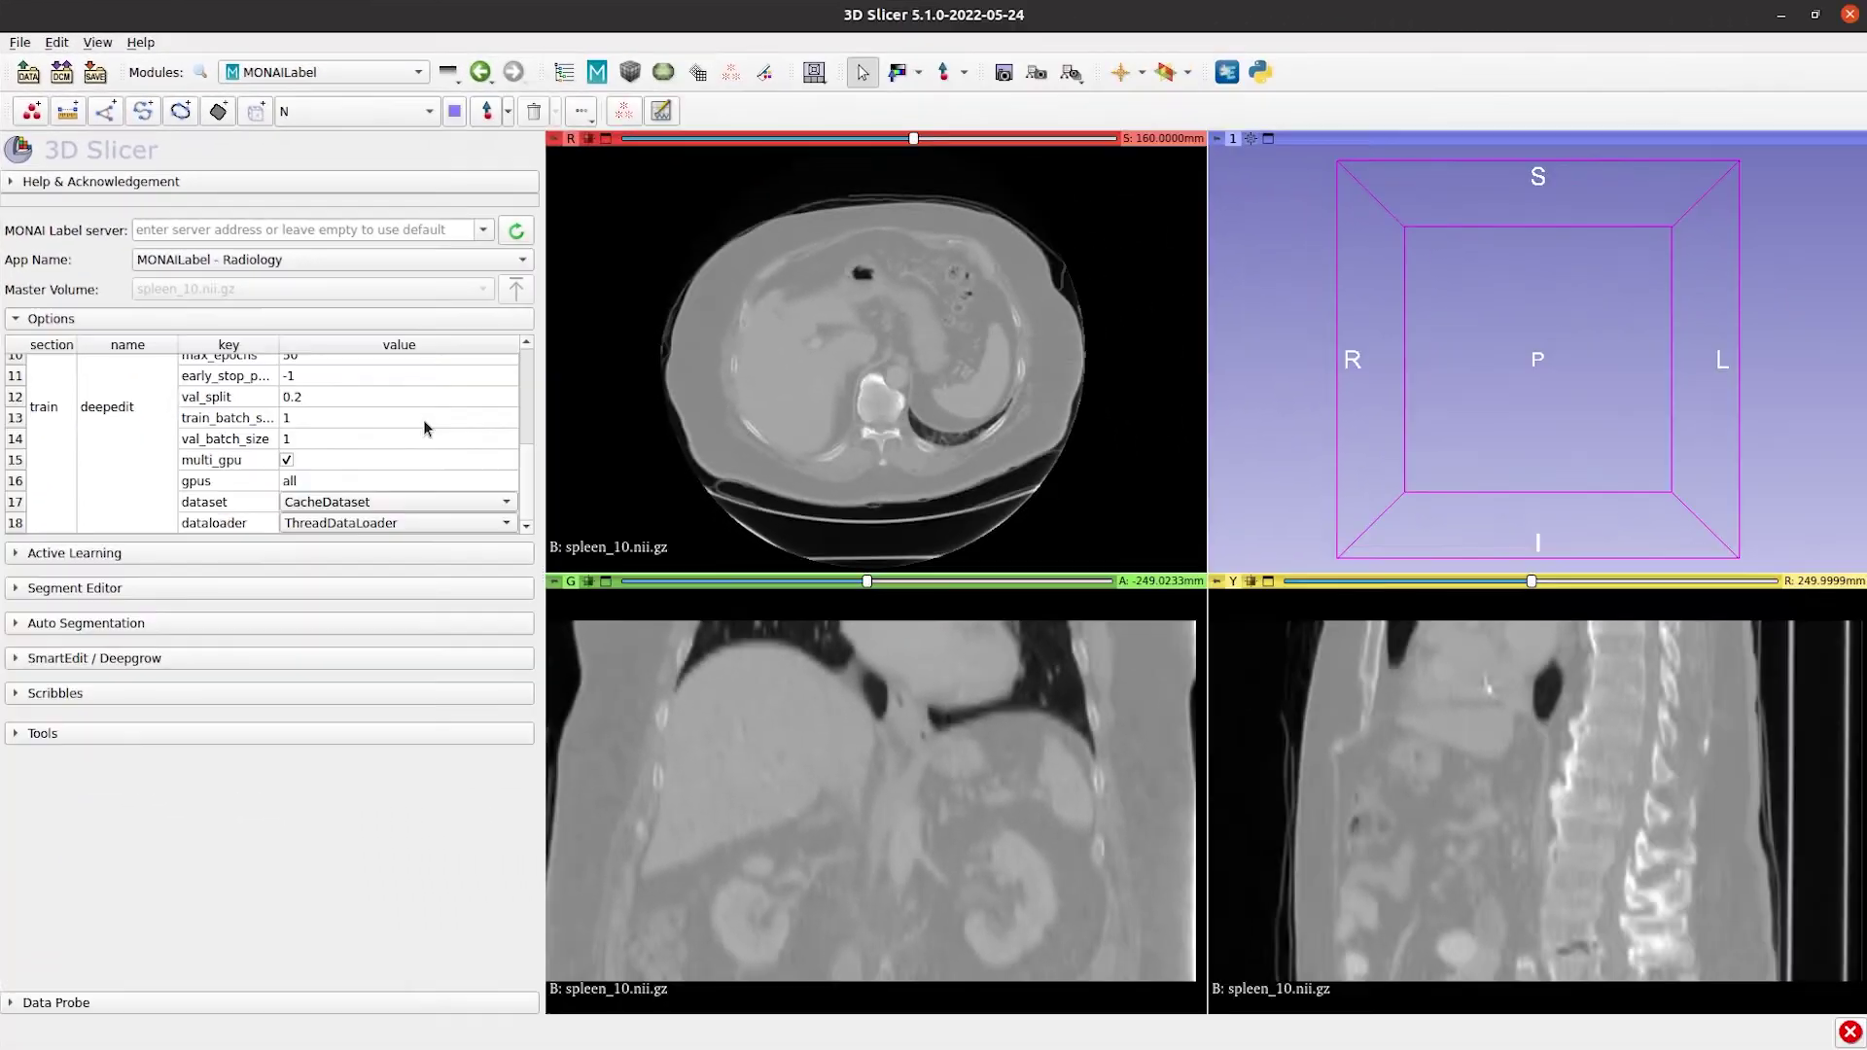
Fold Options, expand Active Learning, and keep the Strategy set to 'random'.
click(55, 319)
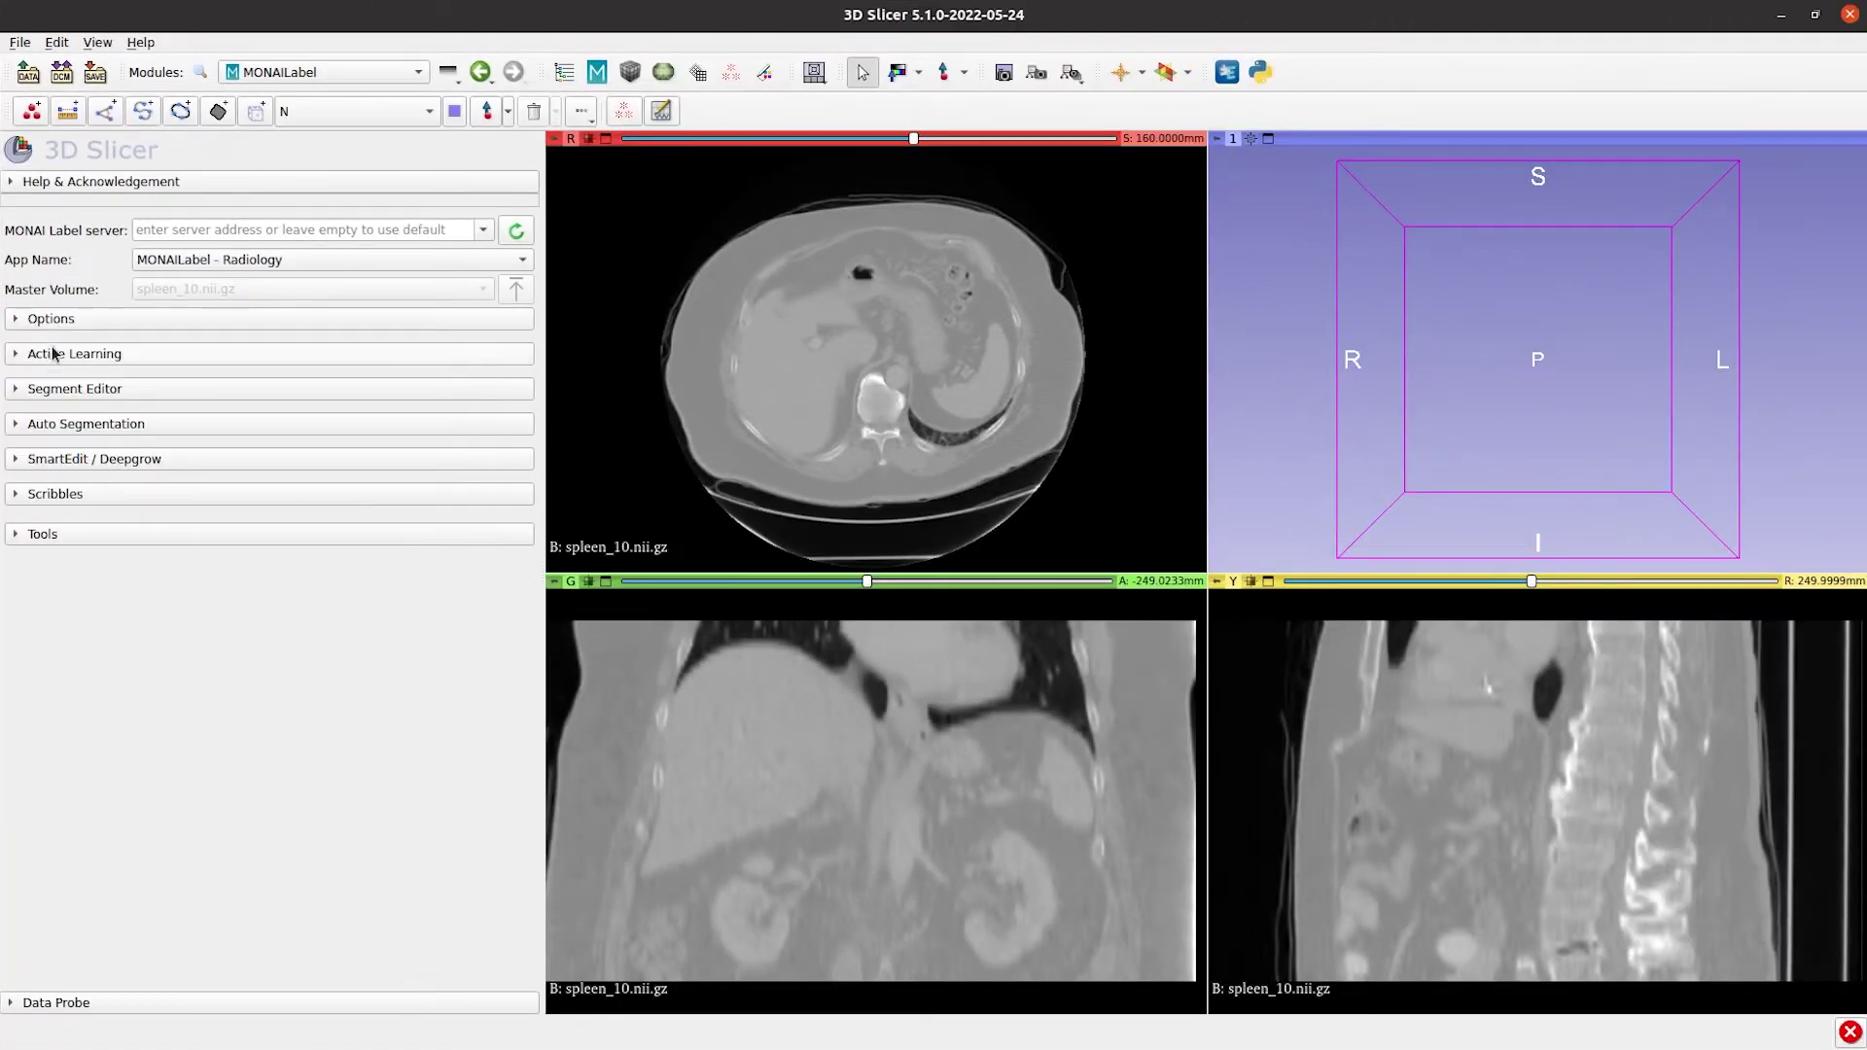
click(50, 354)
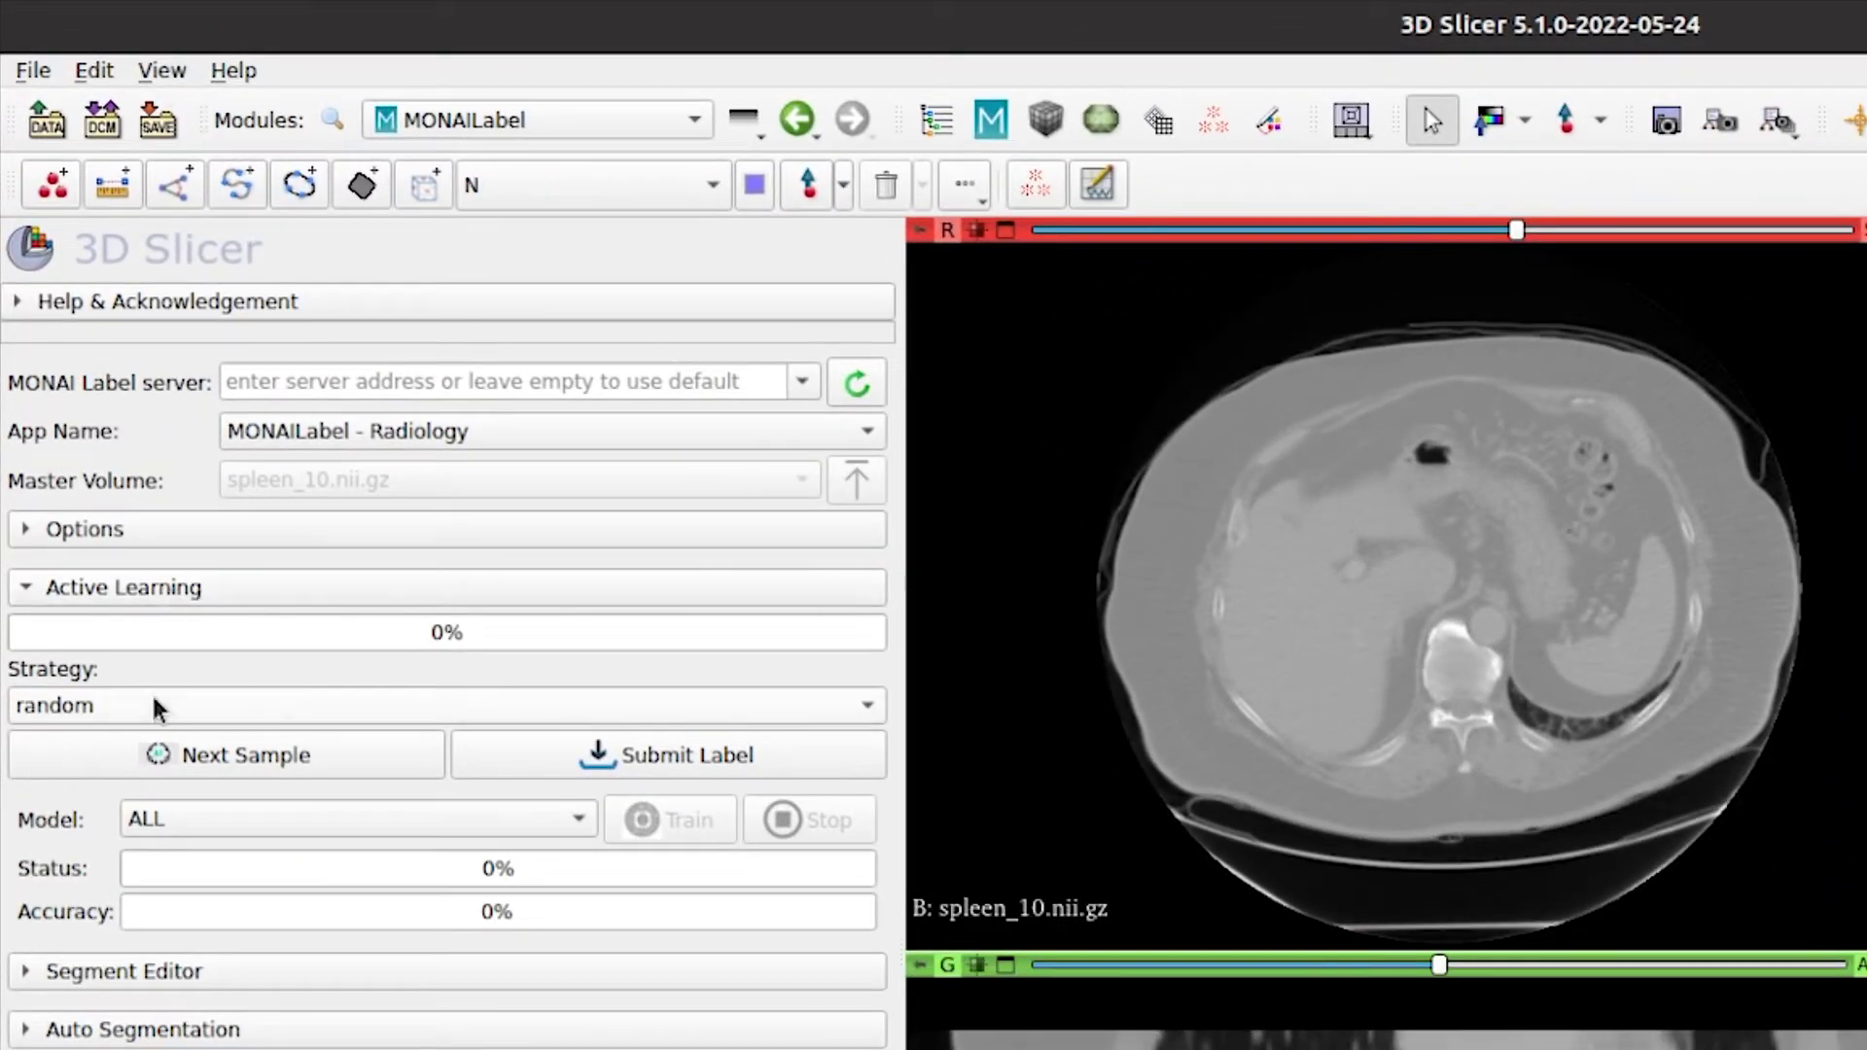
click(152, 694)
click(154, 696)
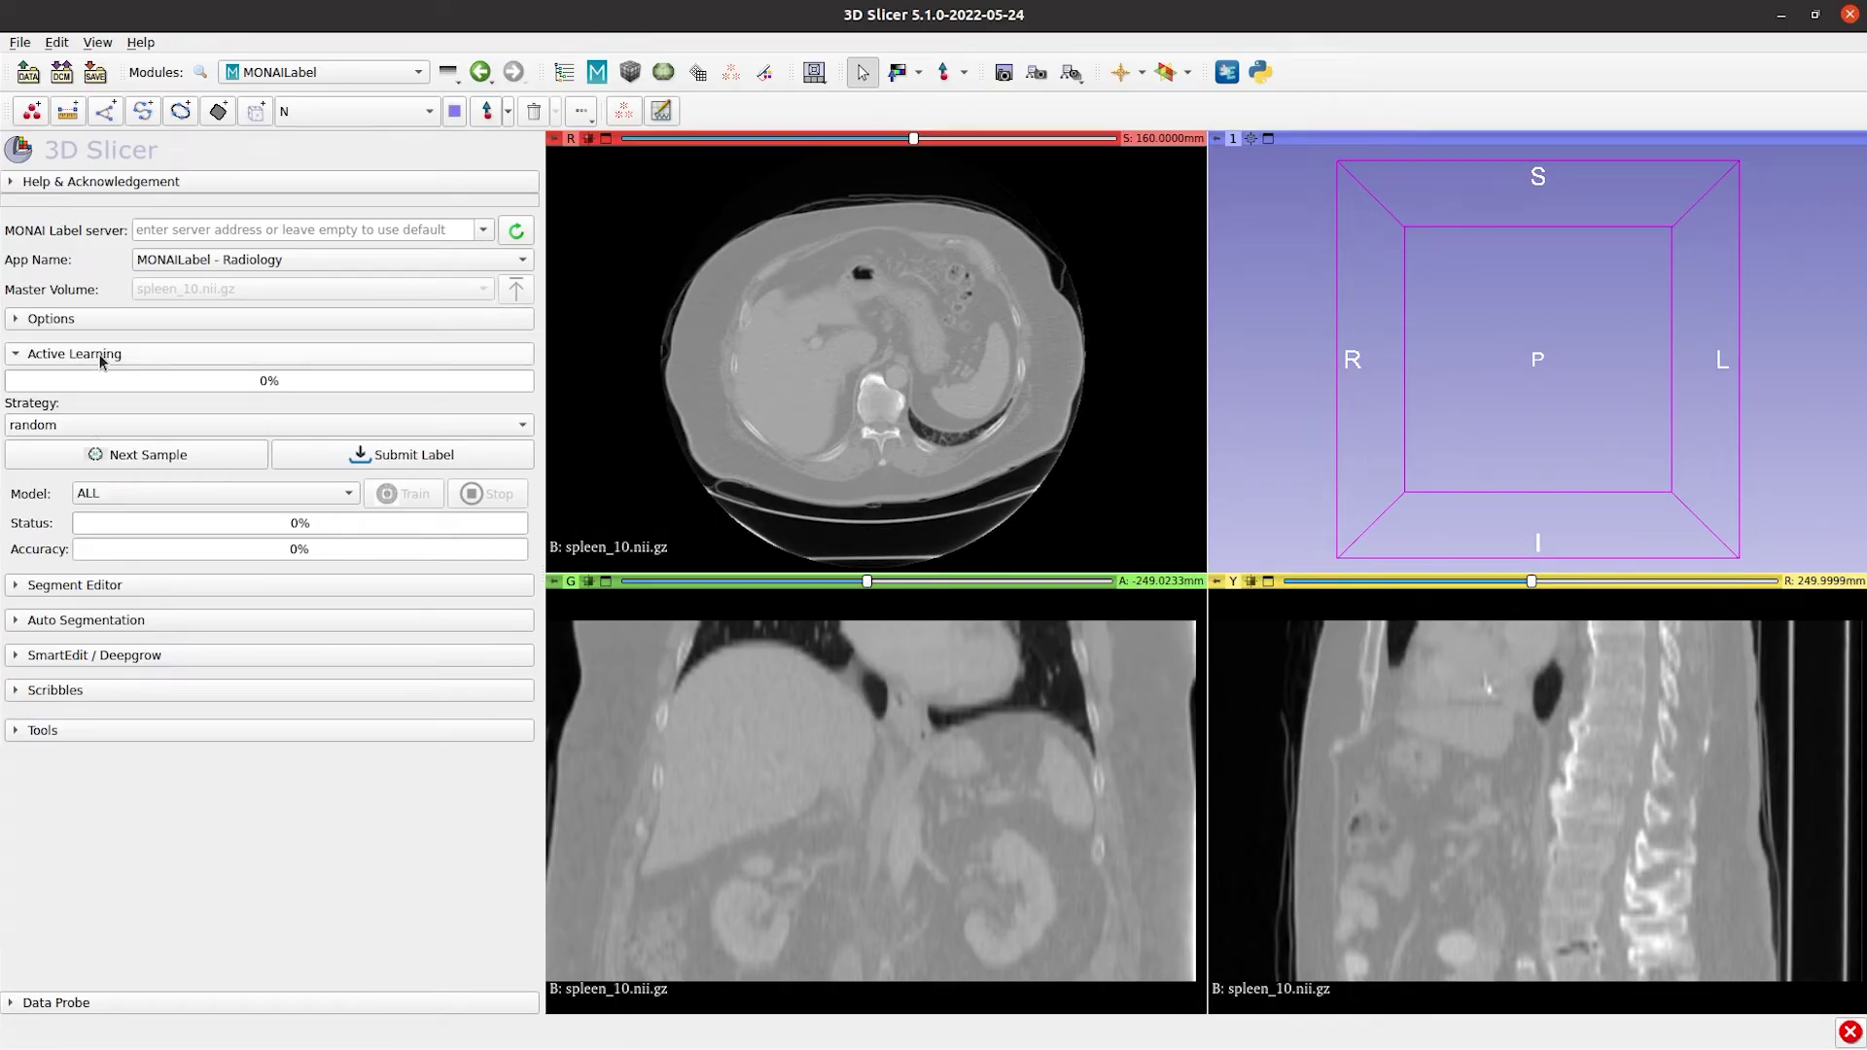
Inspect Segment Editor and Auto Segmentation in turn, then expand SmartEdit / Deepgrow showing model deepedit.
click(102, 354)
click(118, 389)
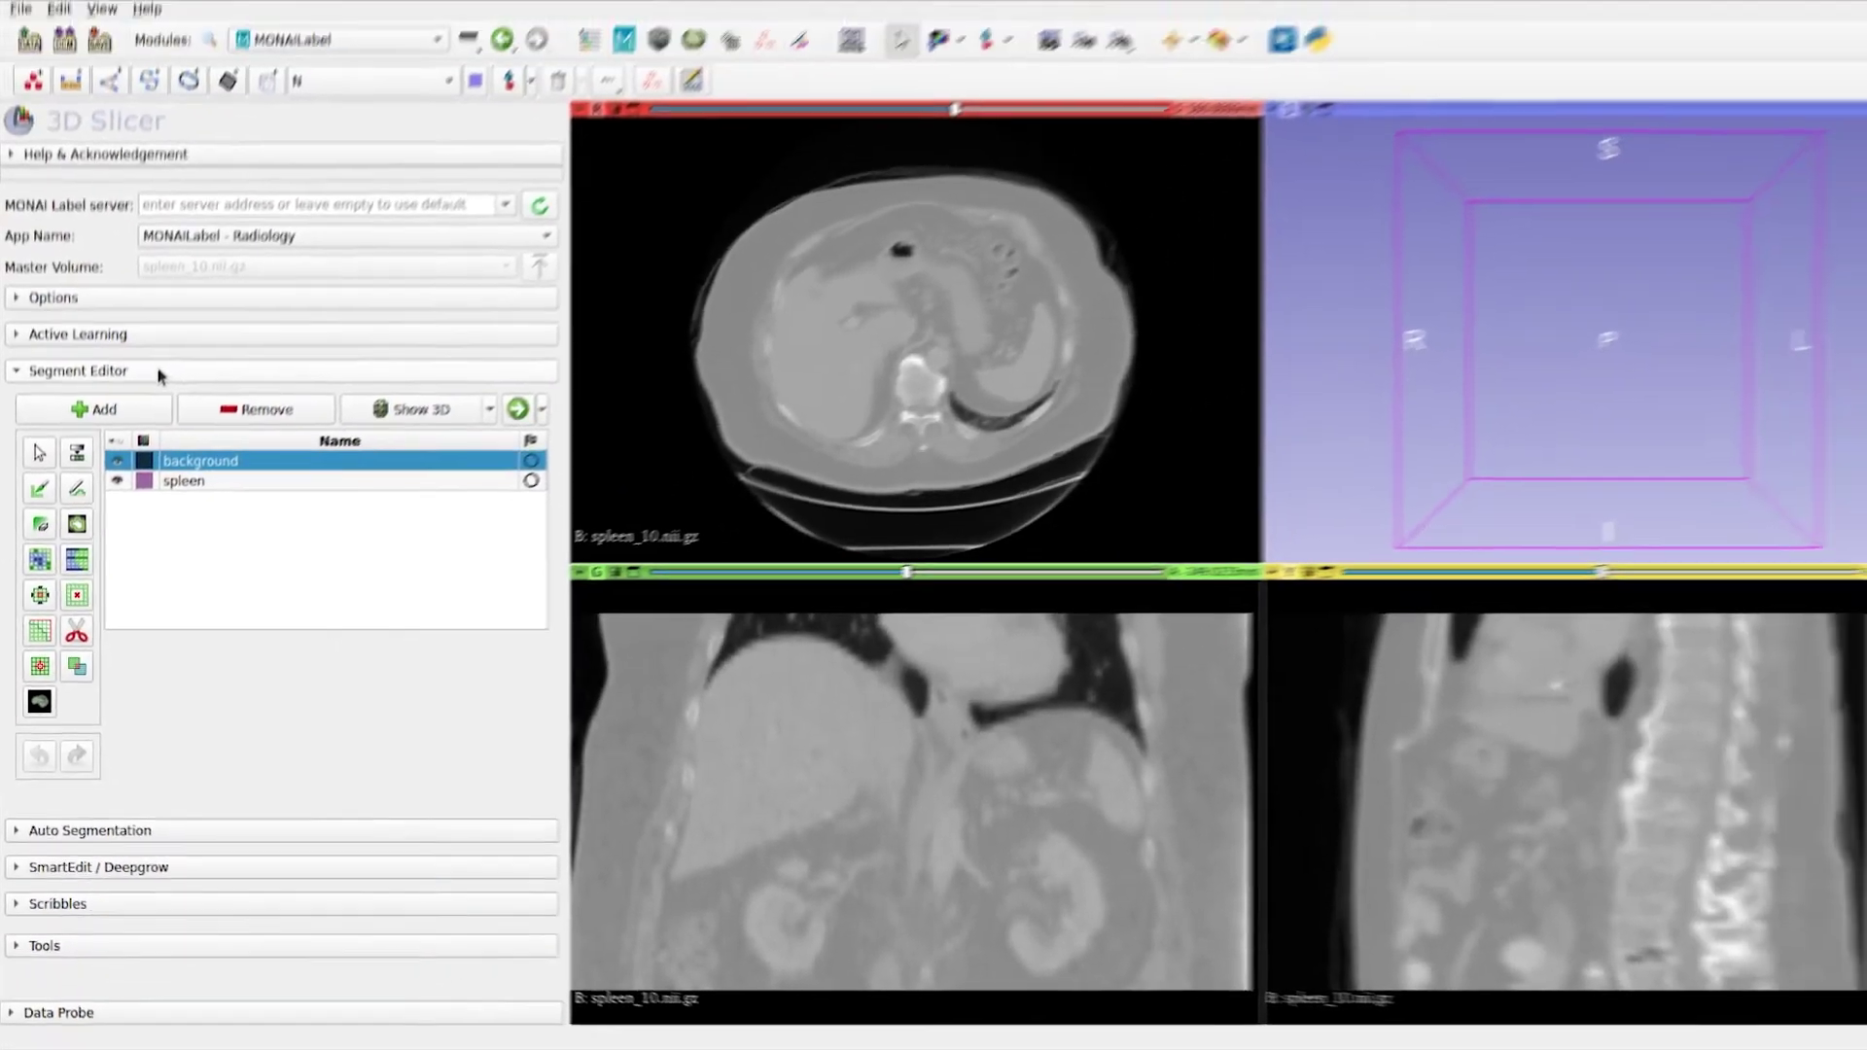
click(159, 374)
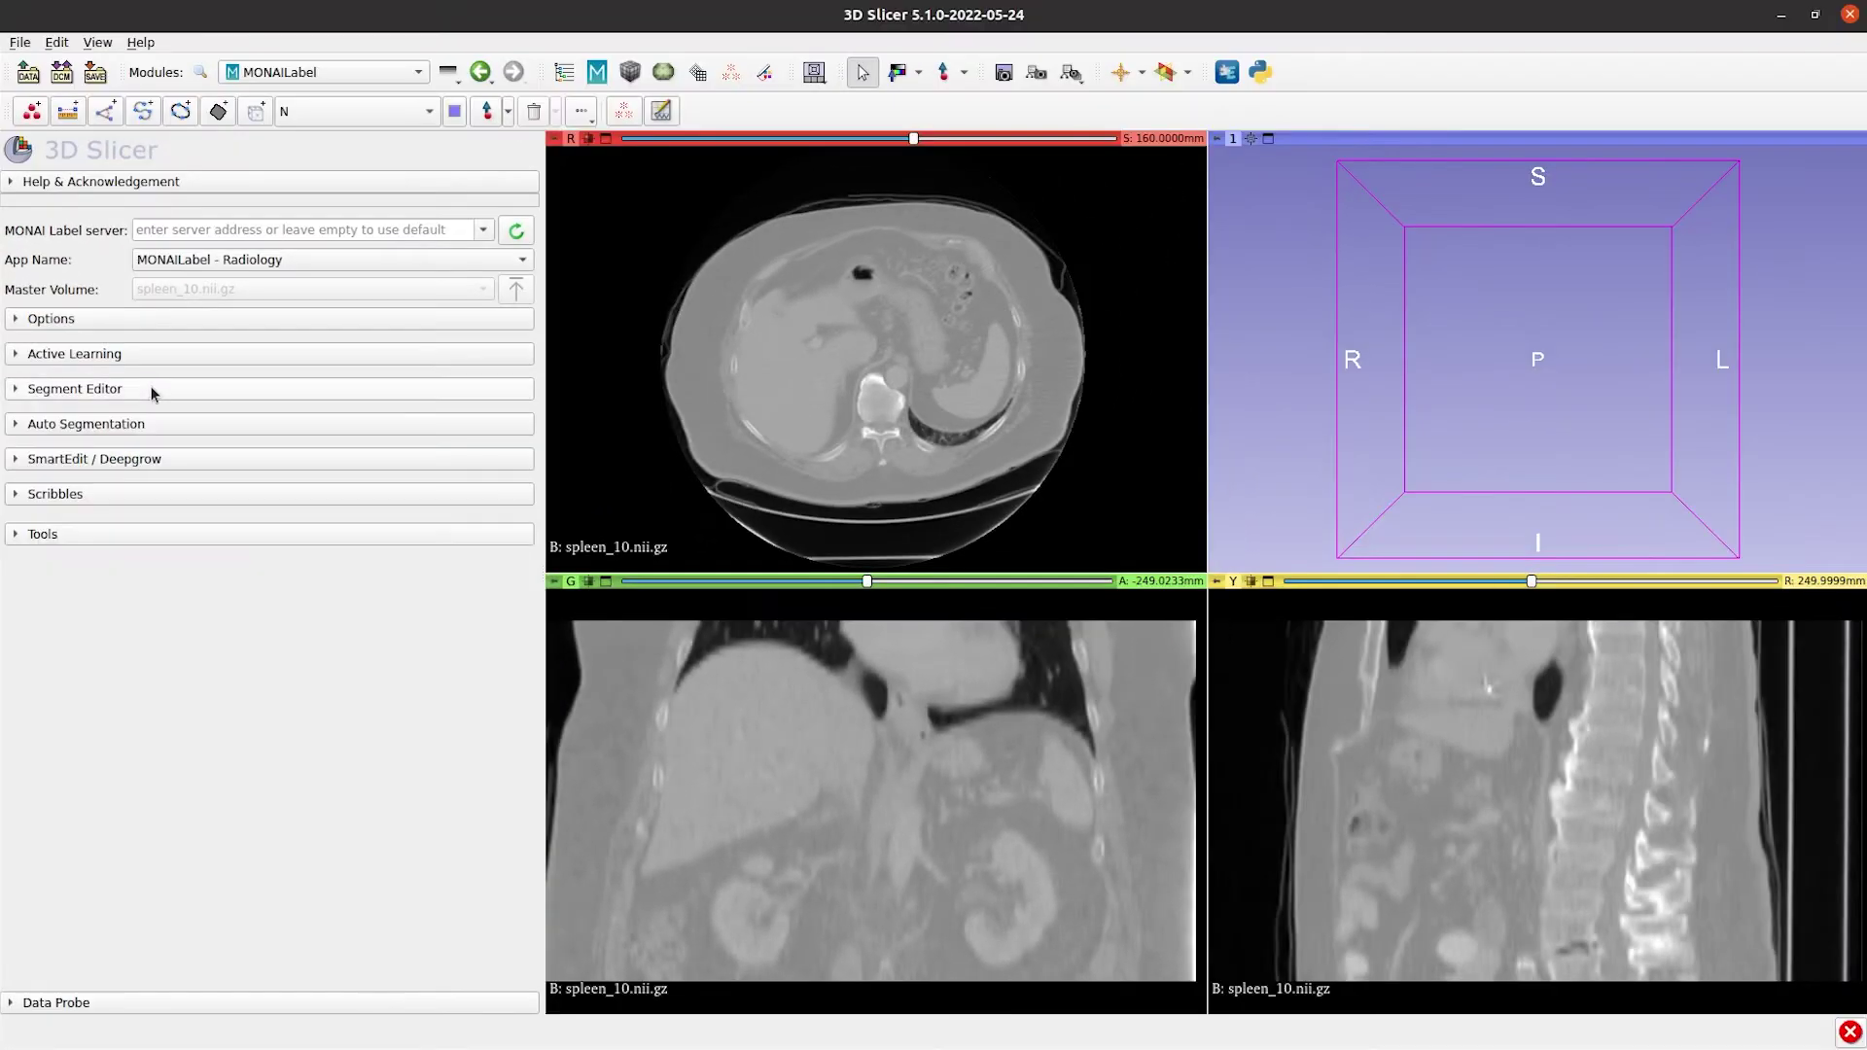
click(146, 420)
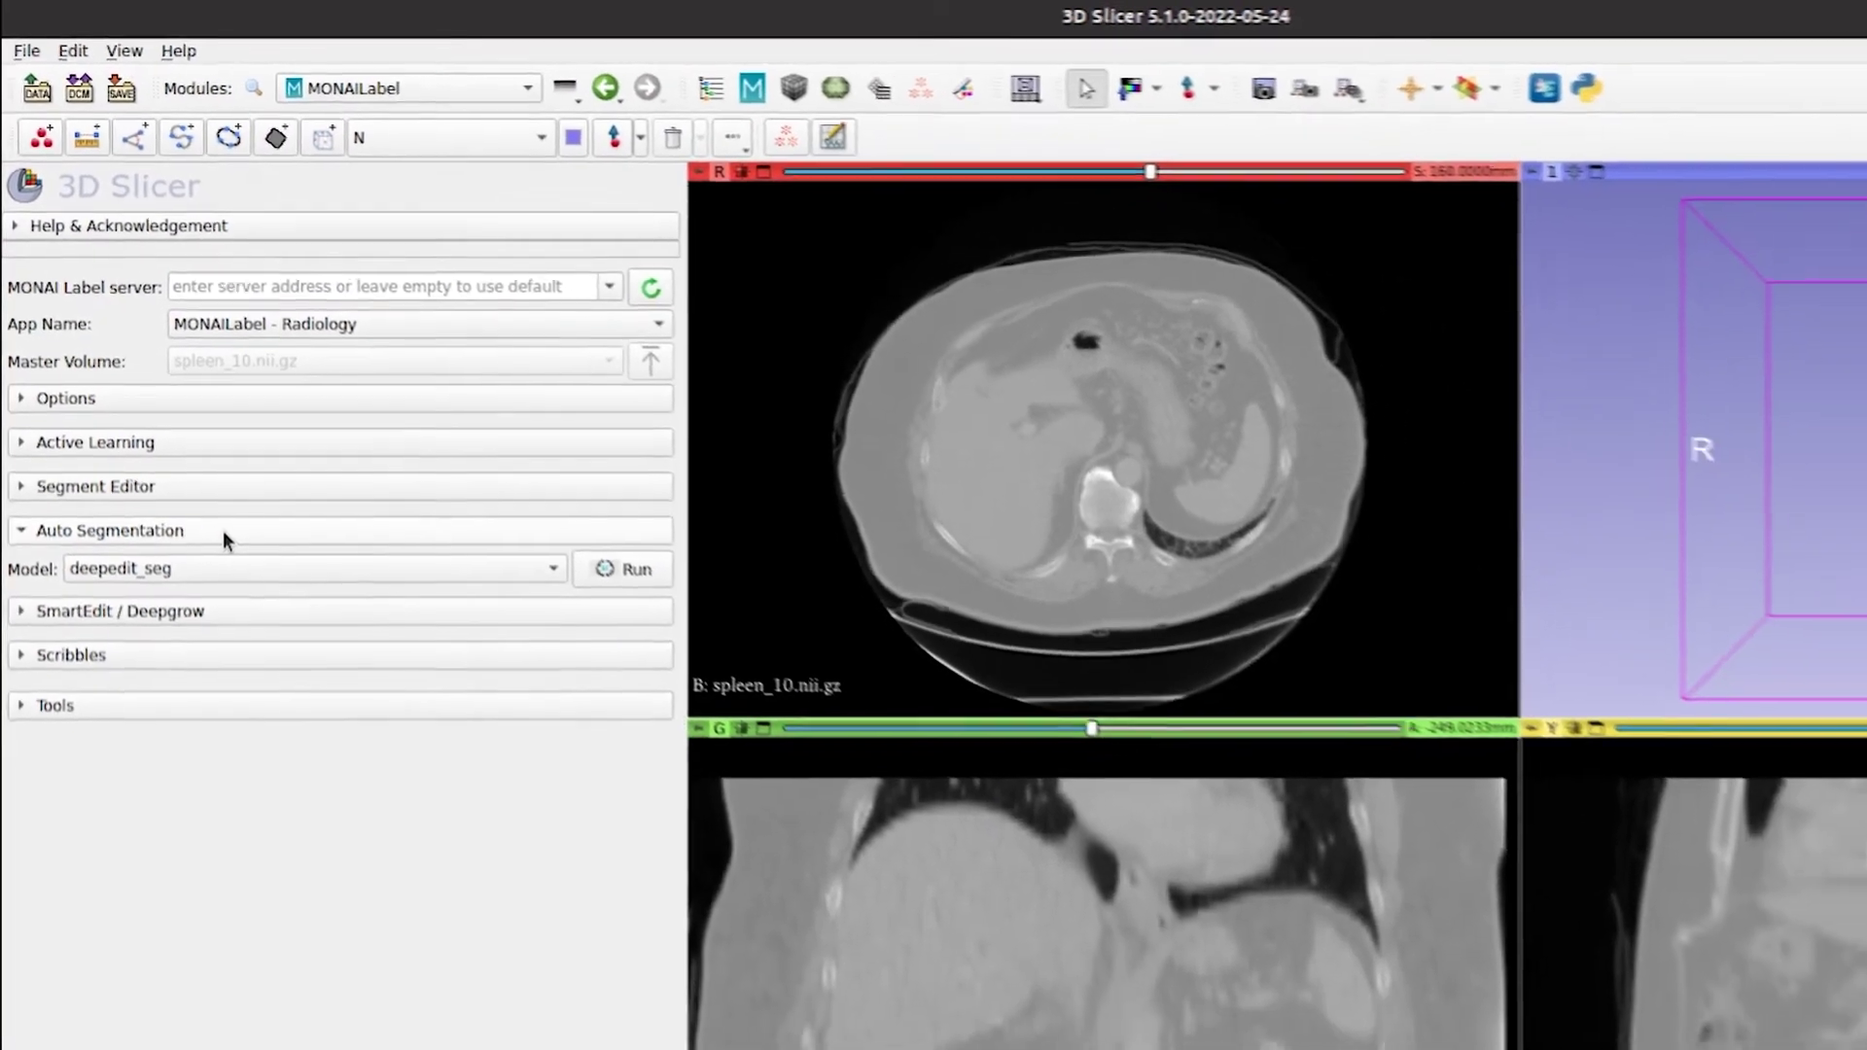
click(251, 610)
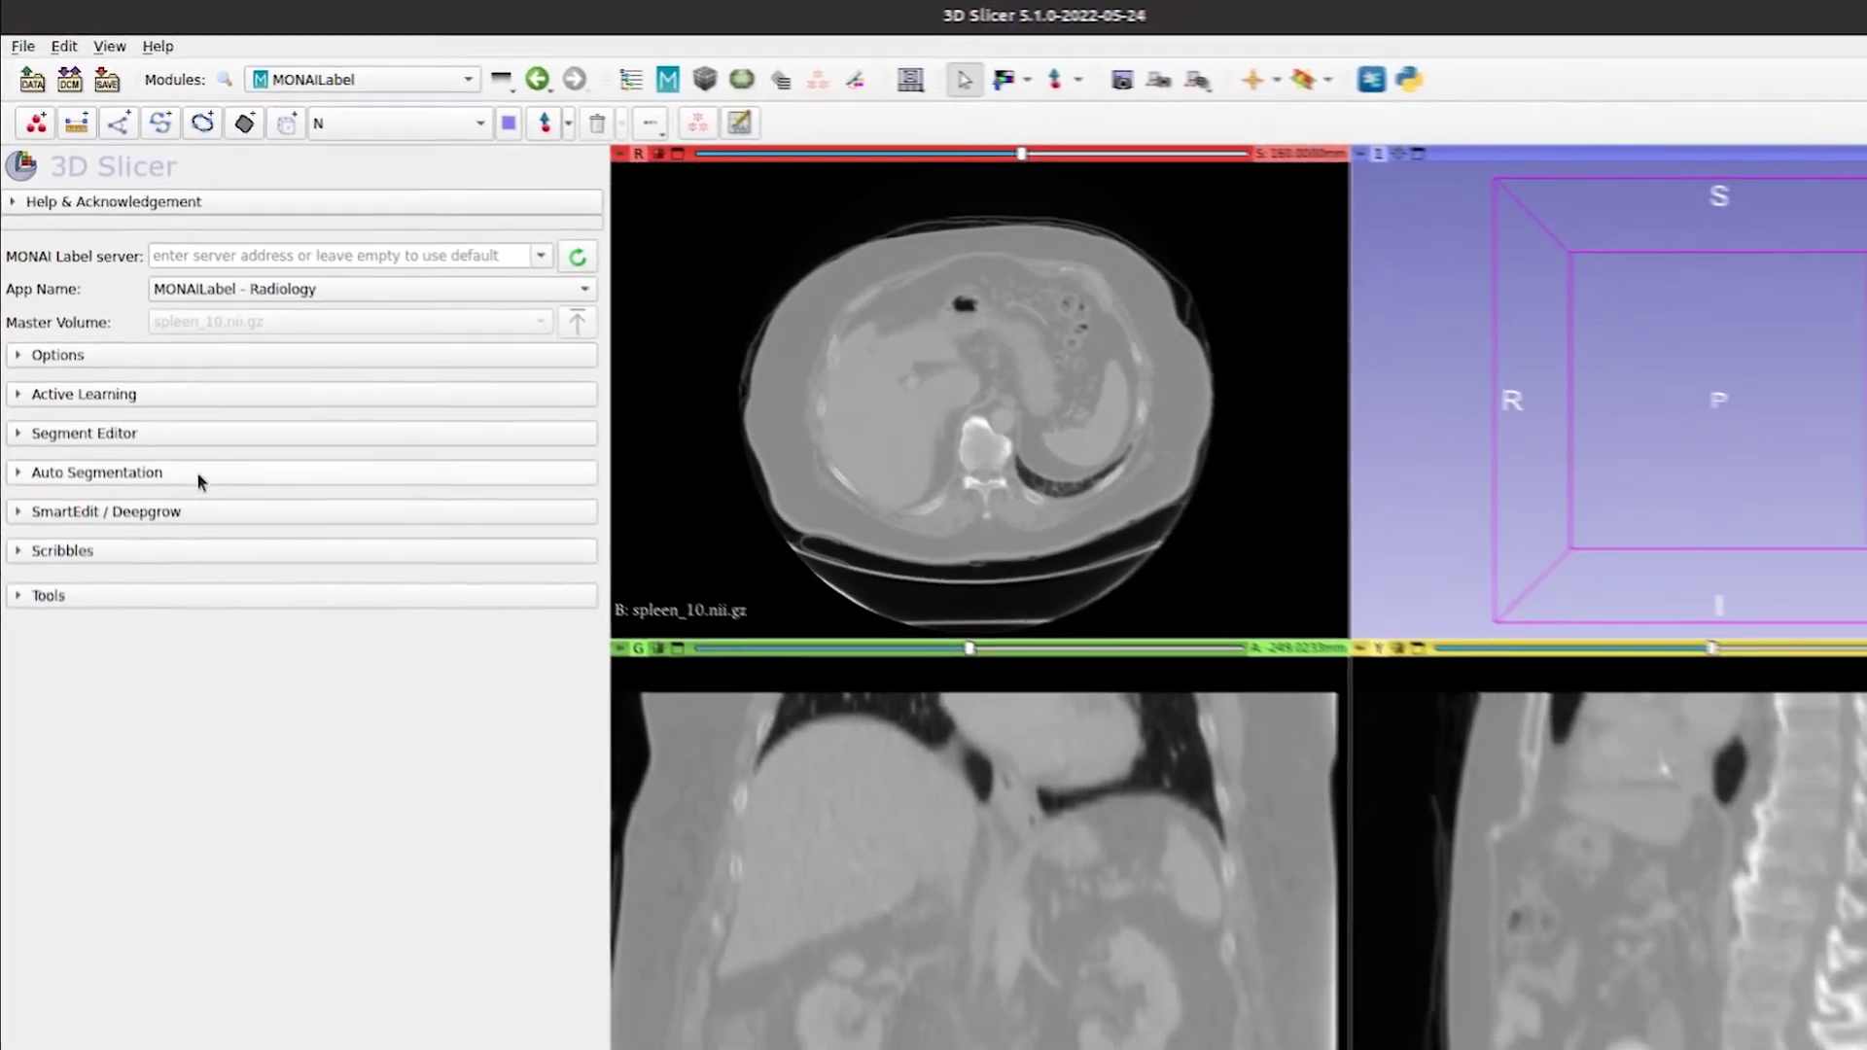
click(155, 458)
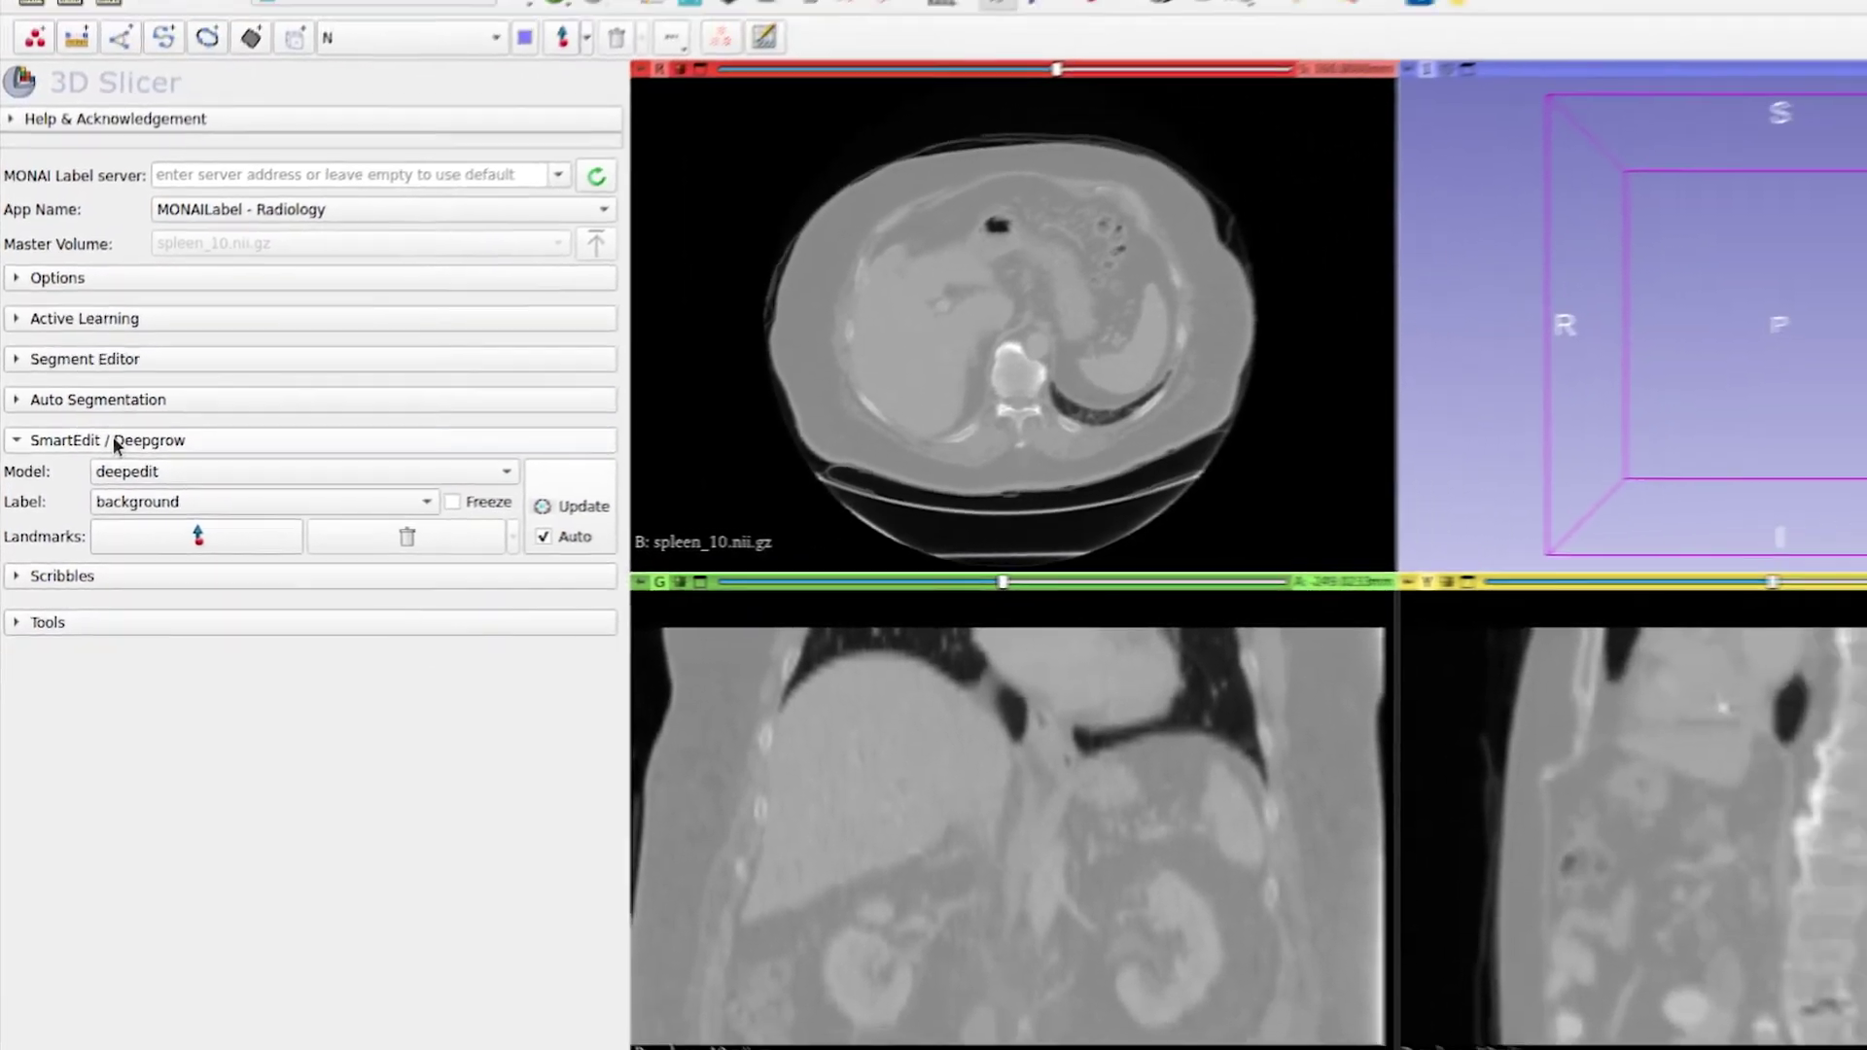
Fold SmartEdit, glance at Scribbles, then expand Tools to reveal the Import Label field.
click(157, 392)
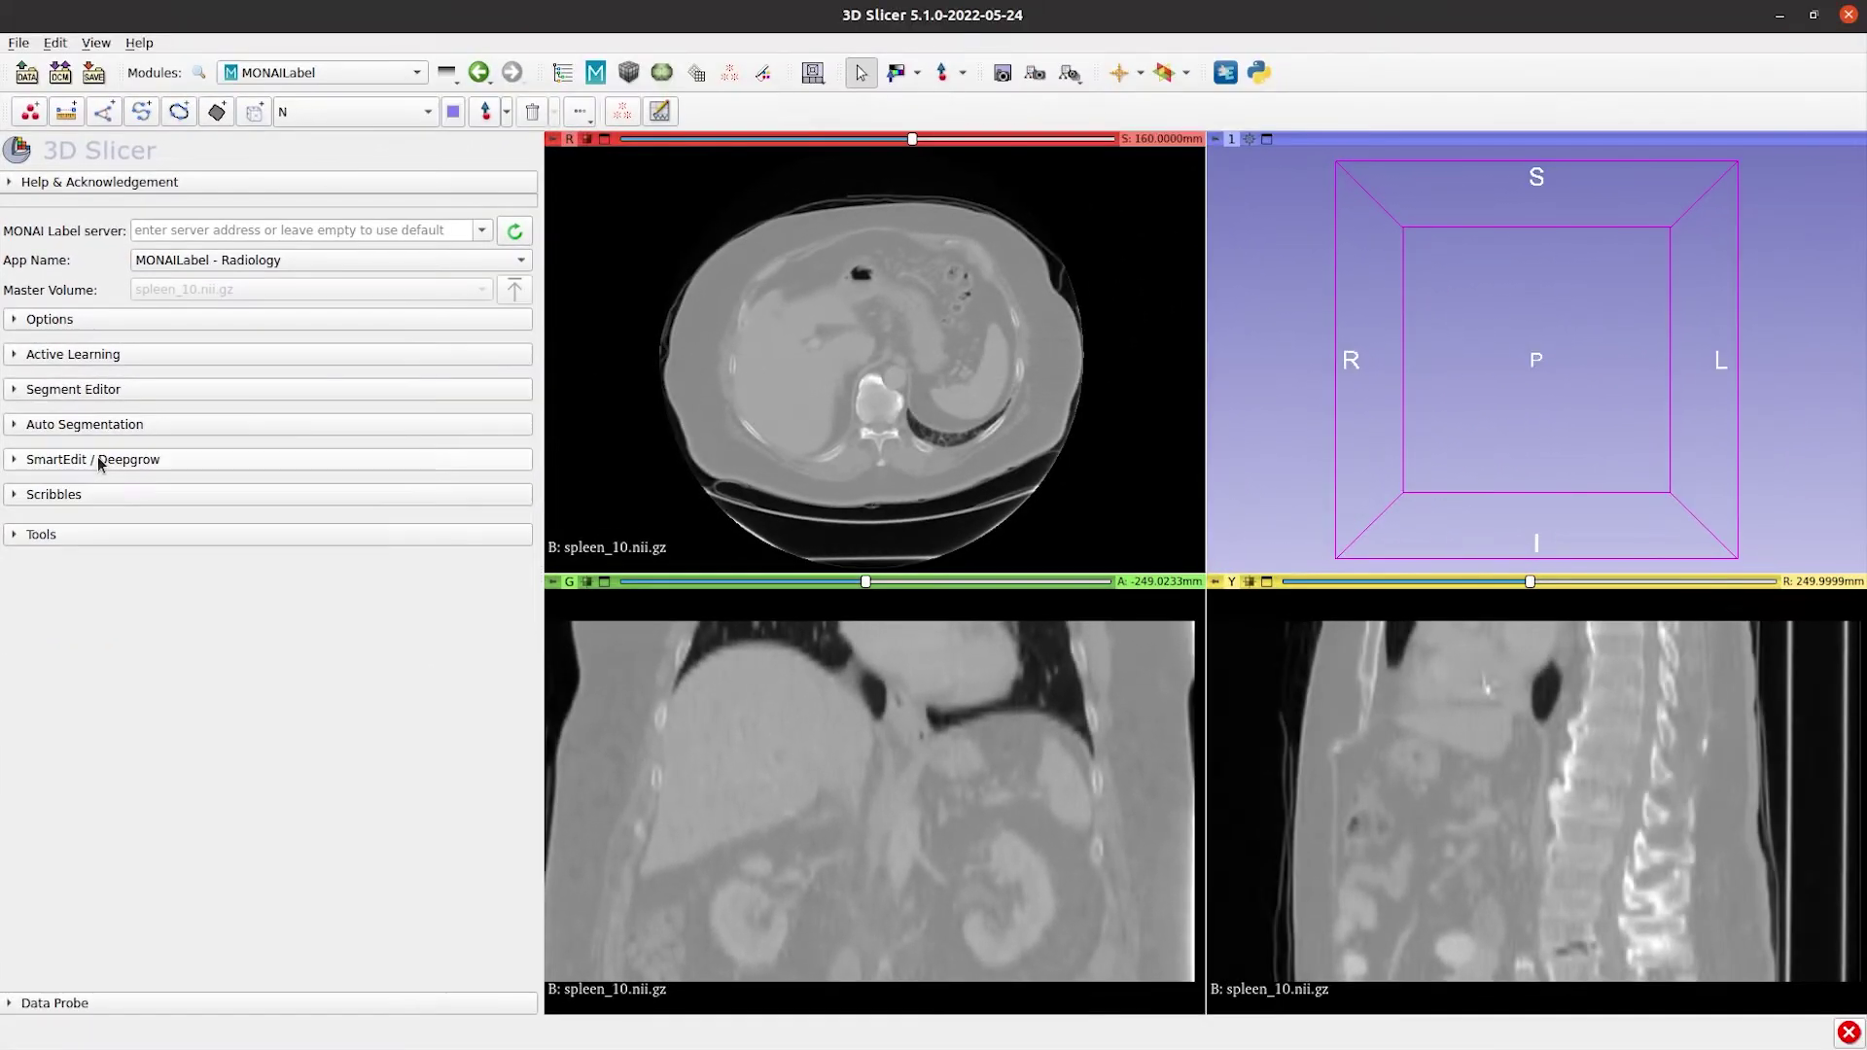
click(64, 496)
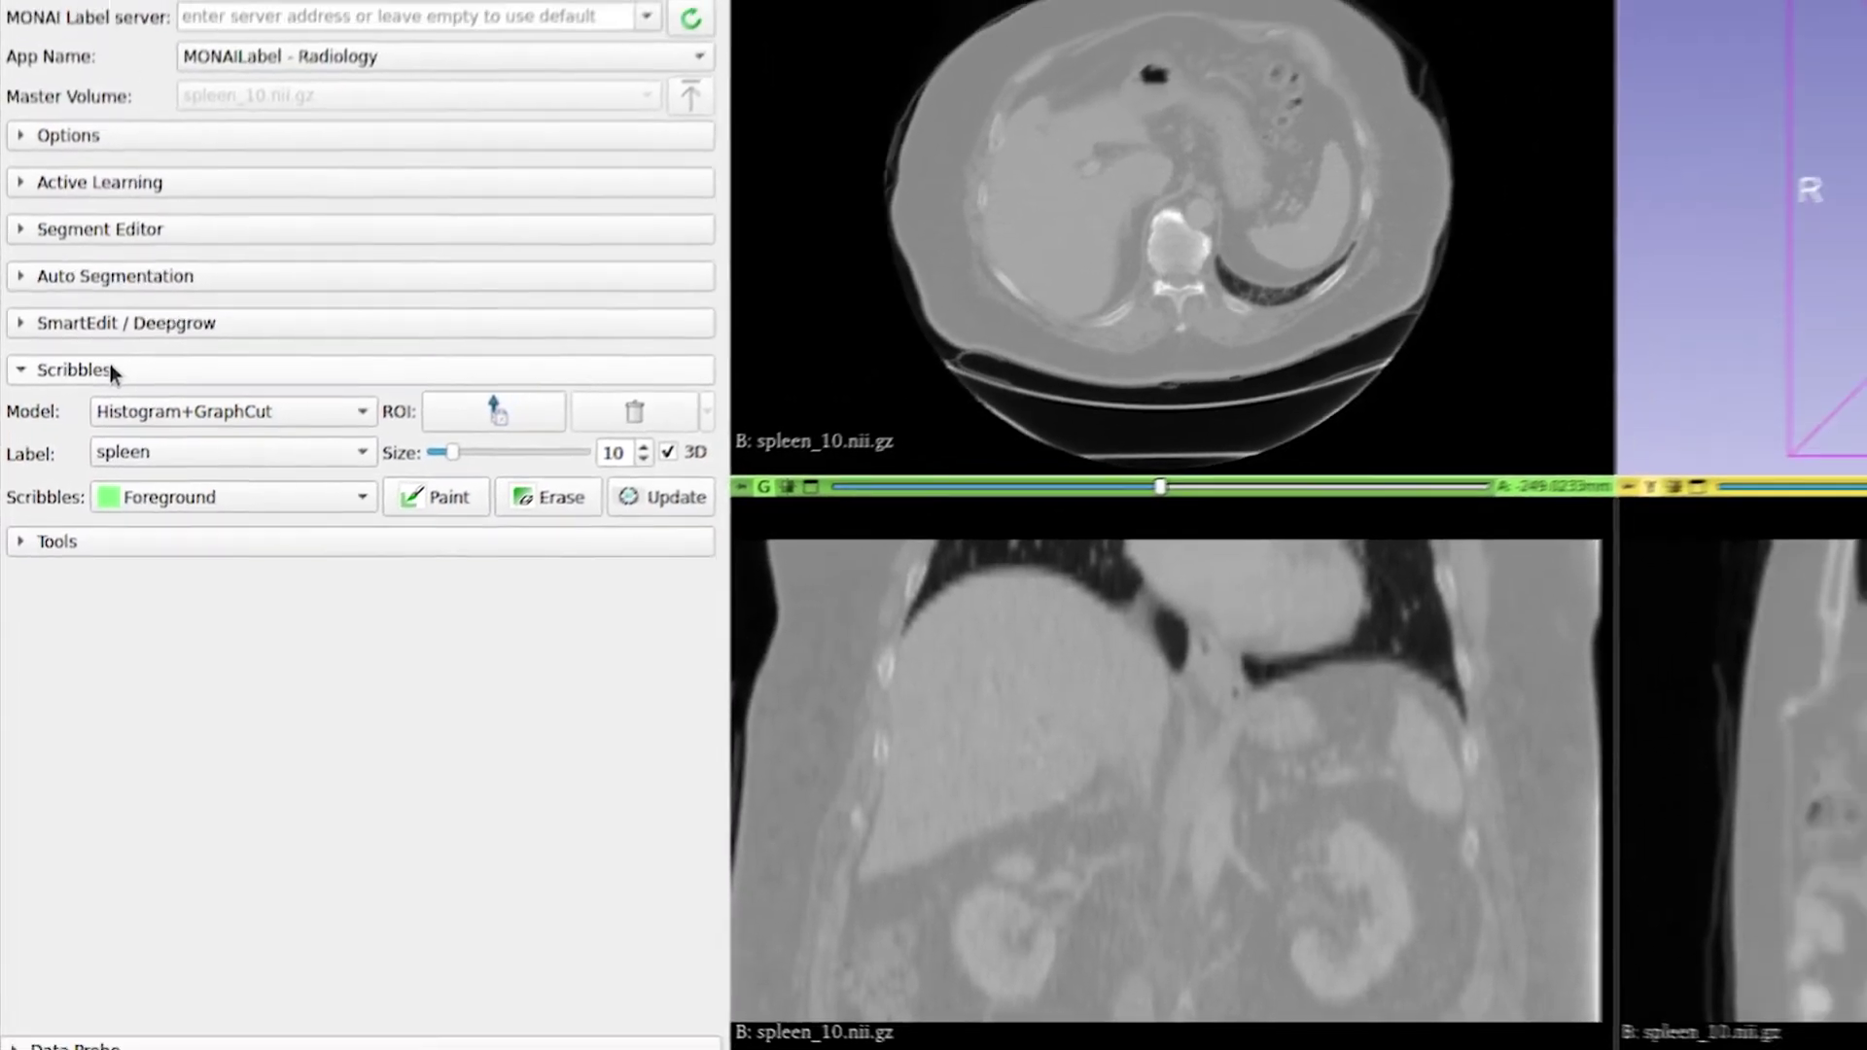
click(127, 300)
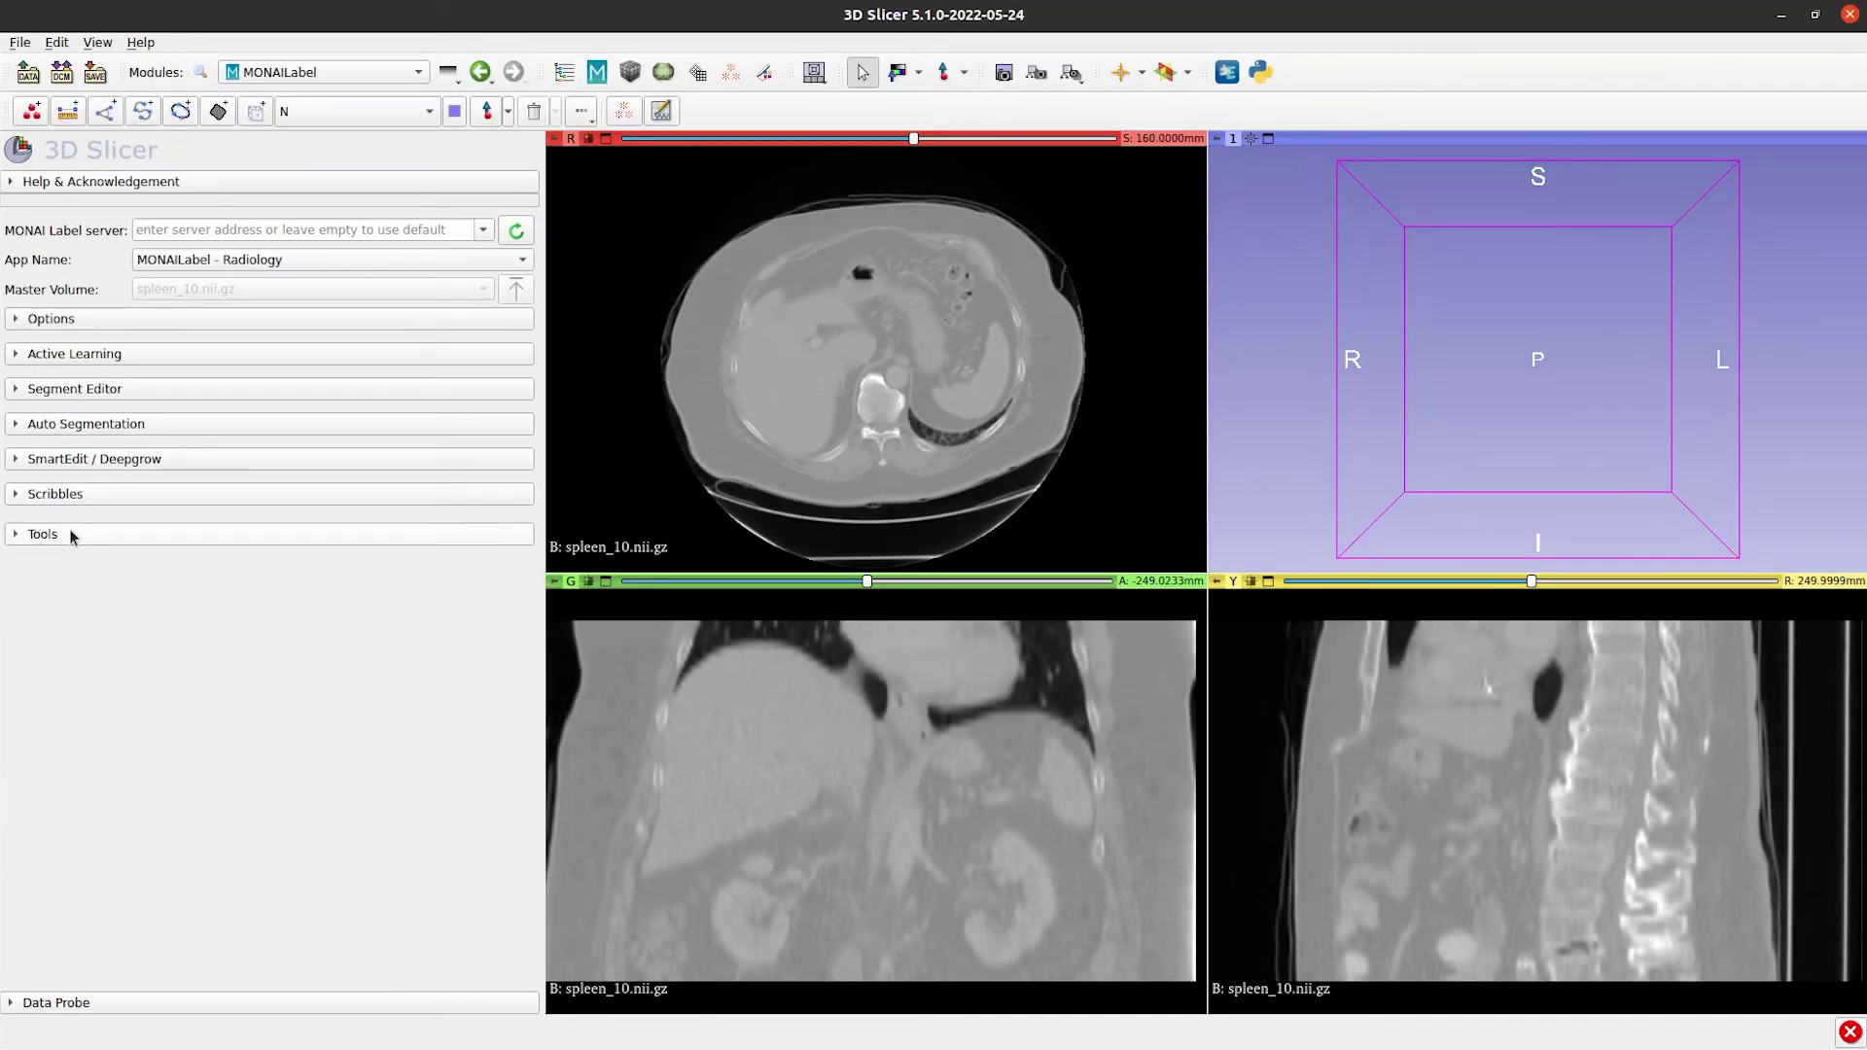
click(72, 537)
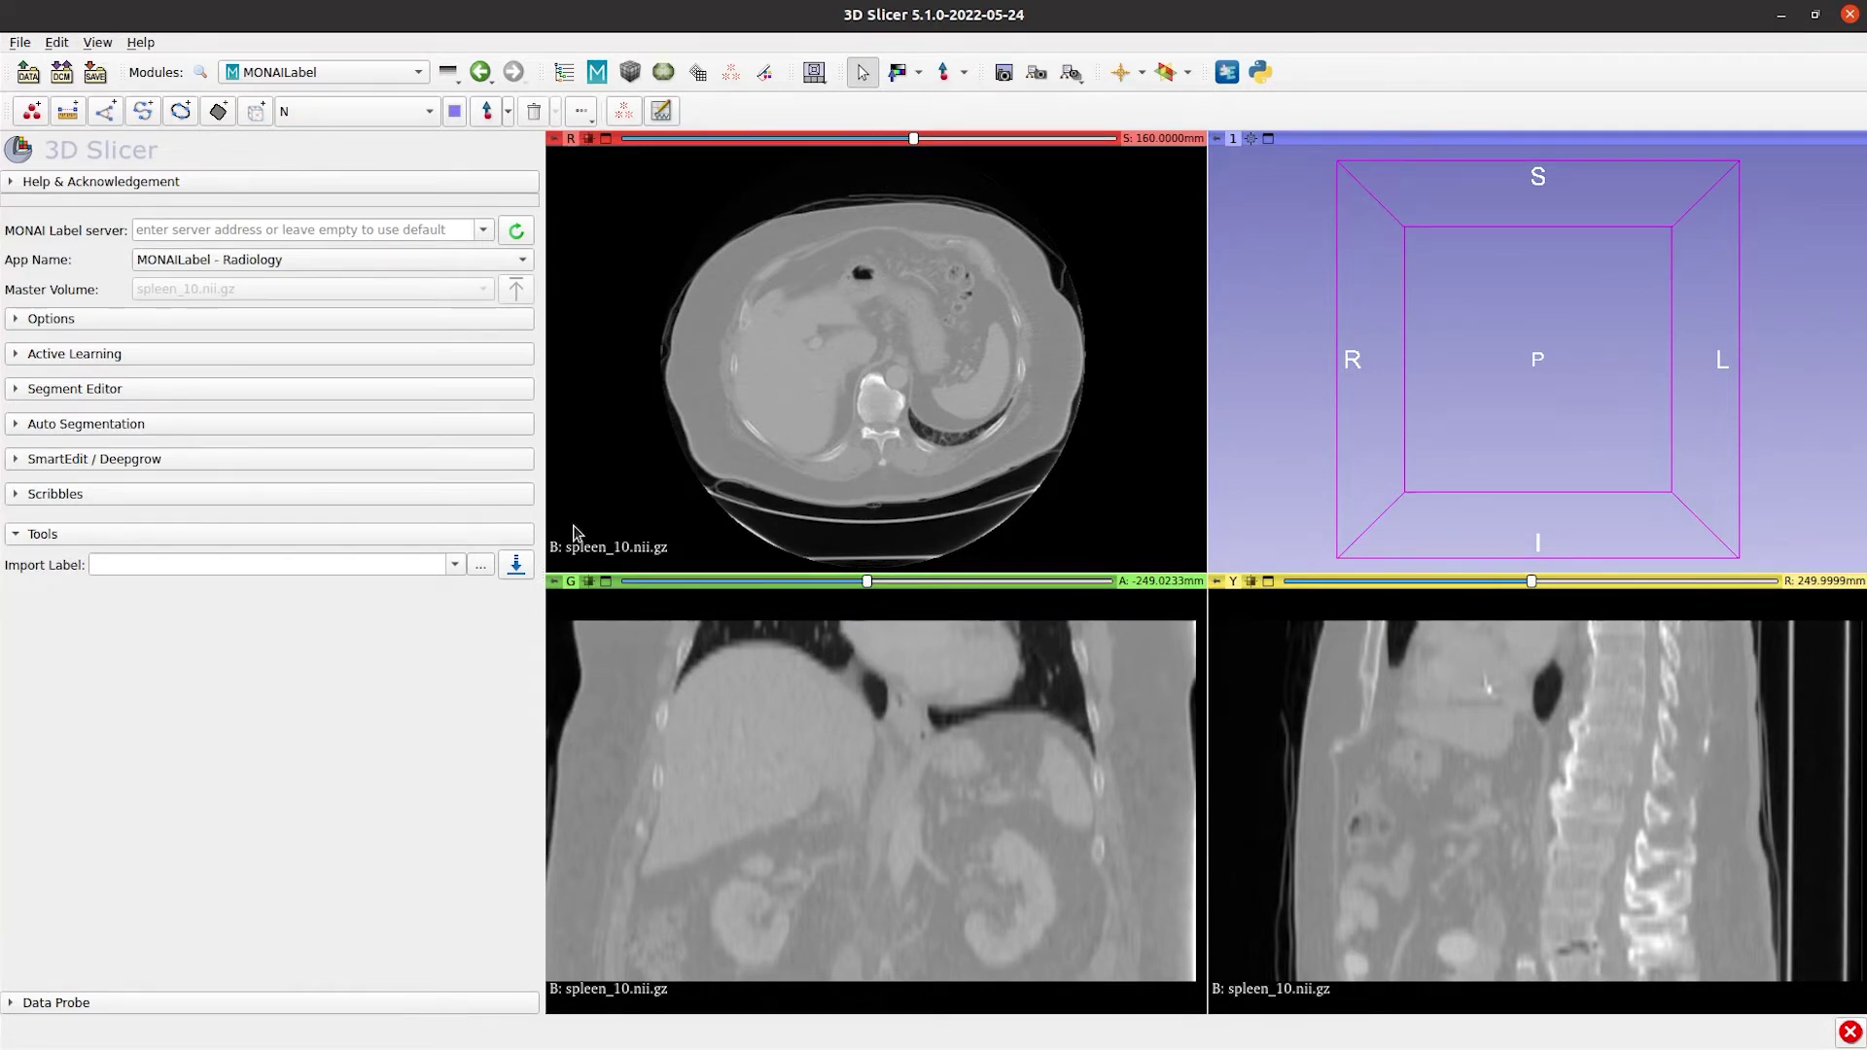
Import spleen_10.nii.gz from Datasets/radiology/spleen/train/labels/final as the label.
click(483, 568)
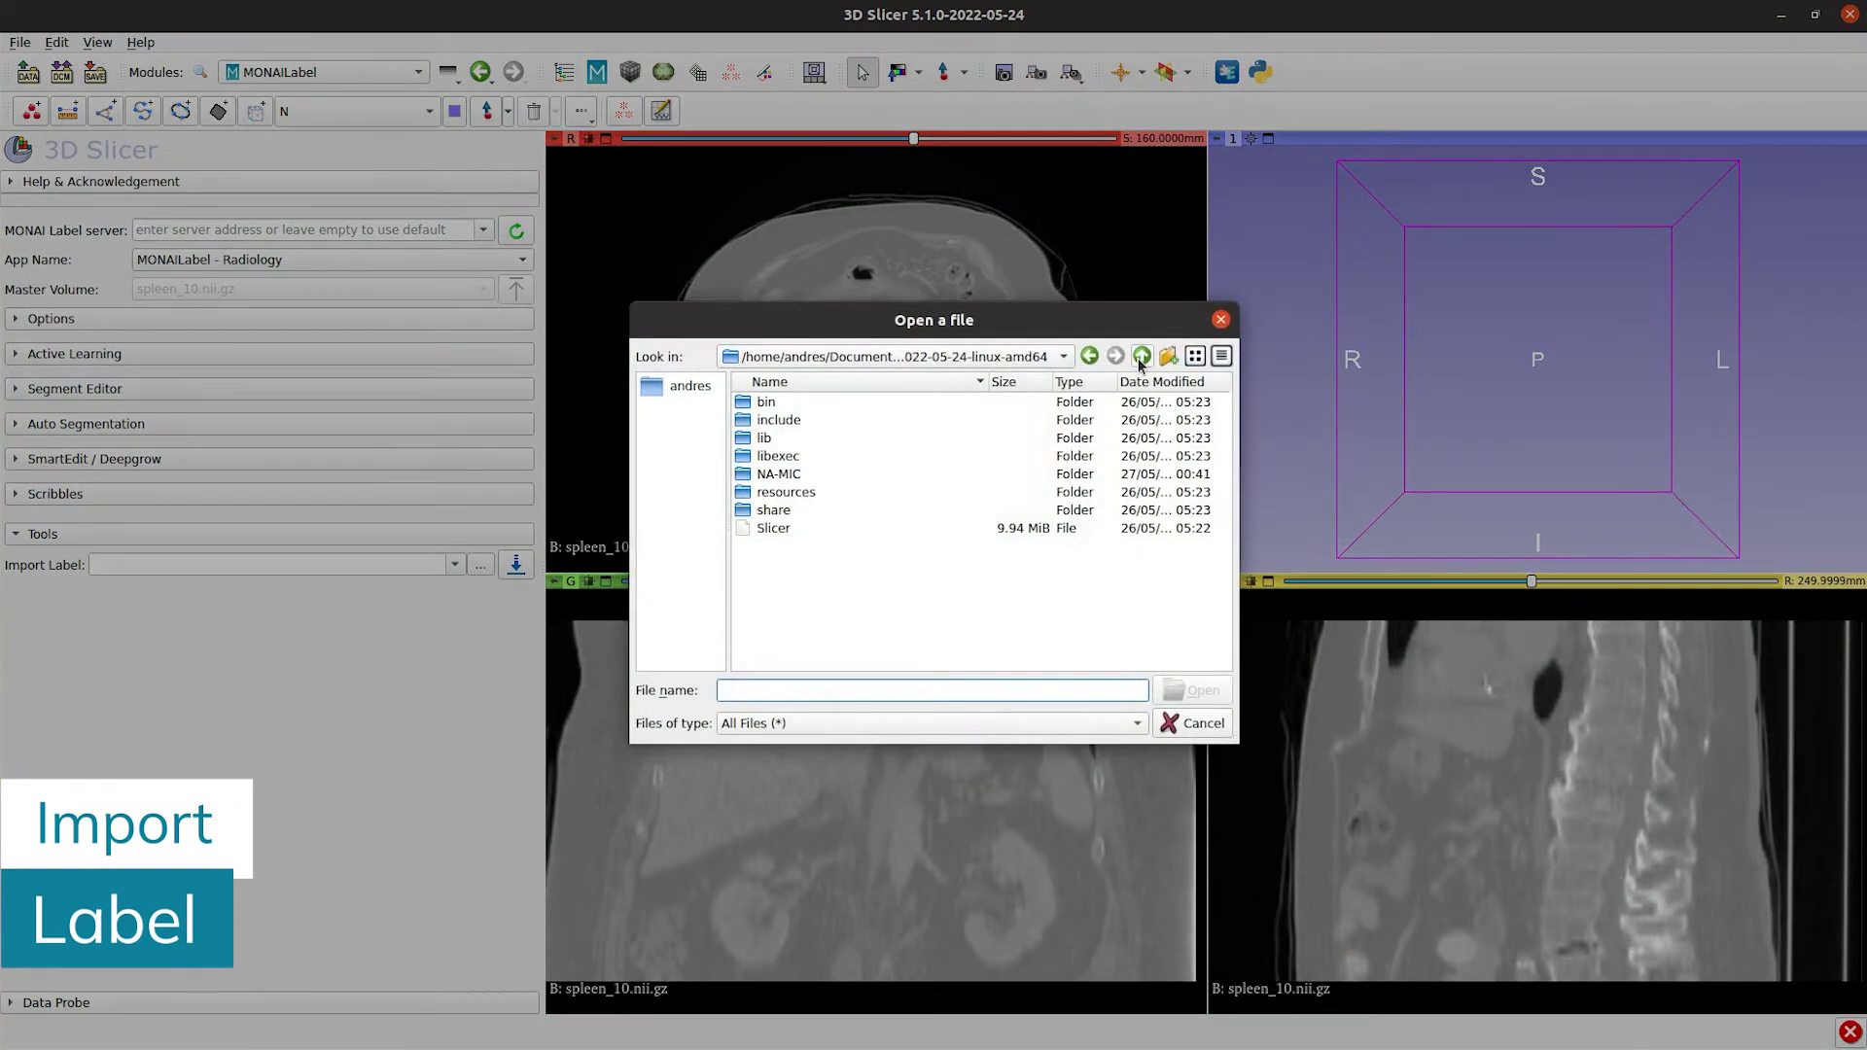
click(1142, 356)
double_click(769, 453)
double_click(788, 456)
double_click(791, 457)
double_click(786, 440)
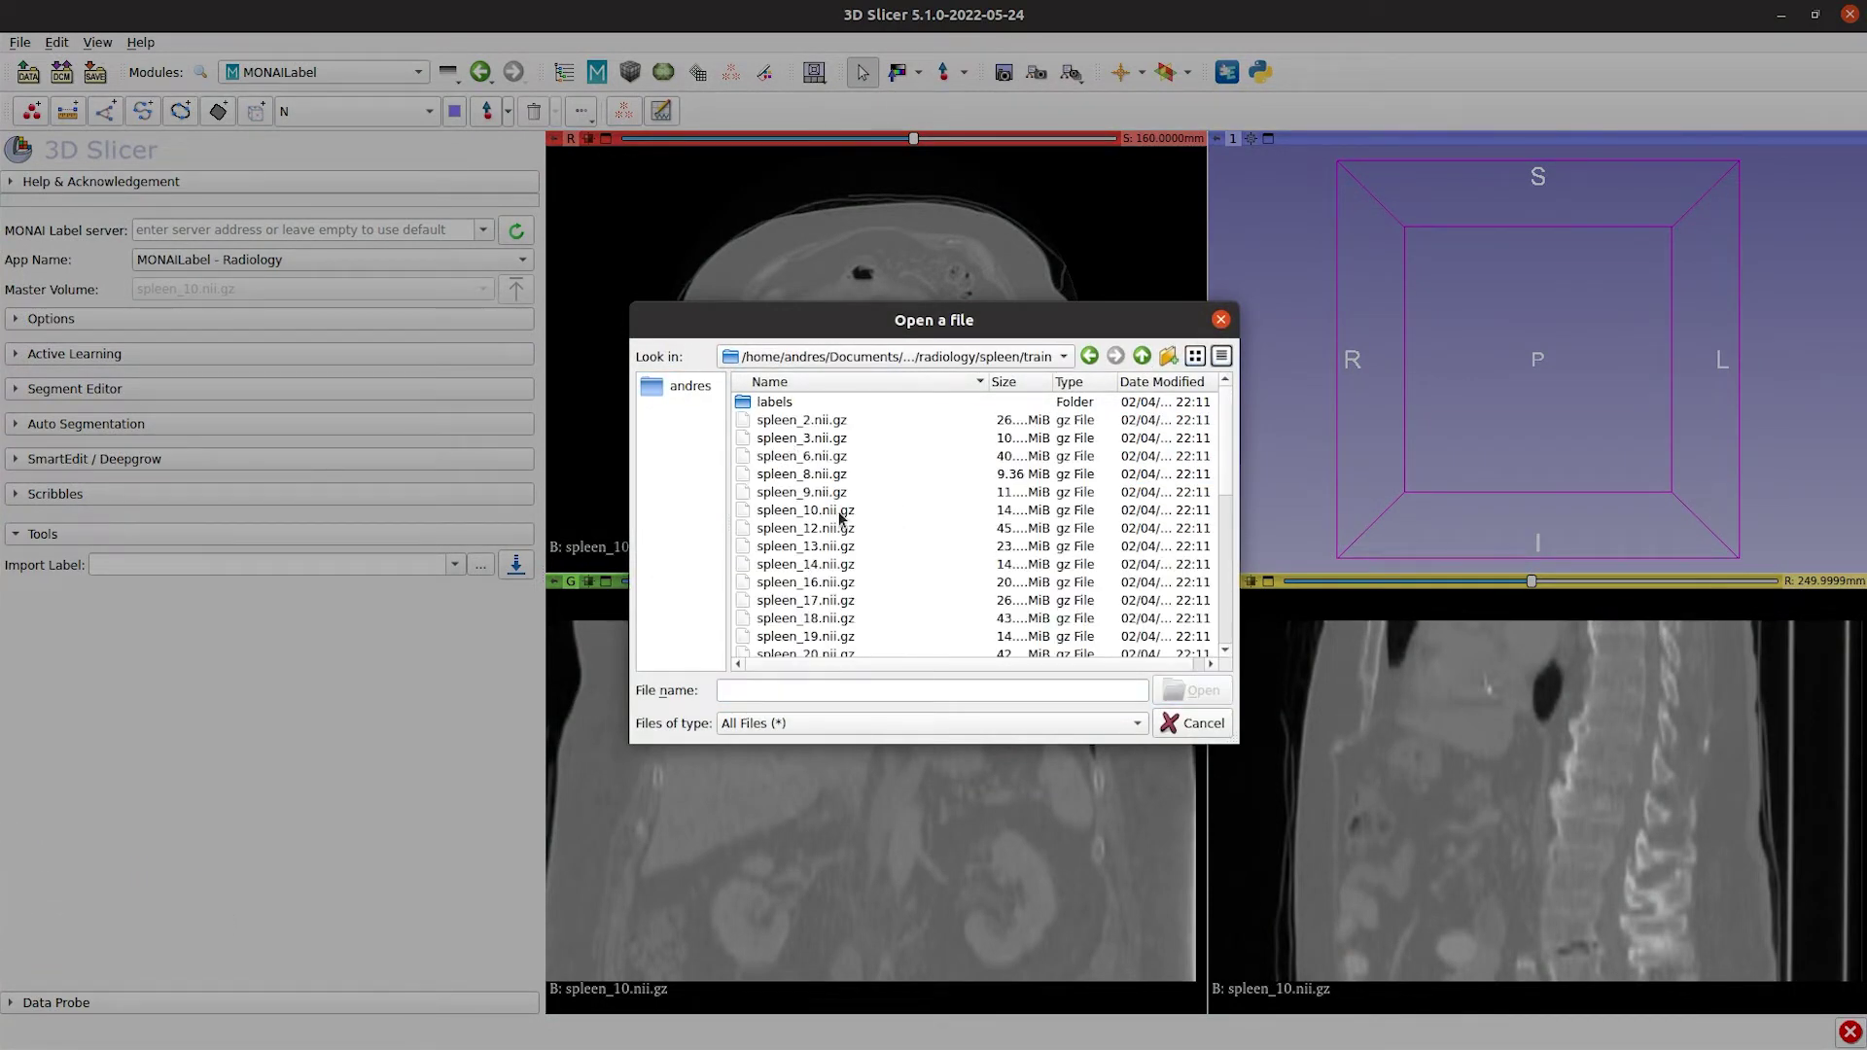
double_click(792, 403)
double_click(788, 402)
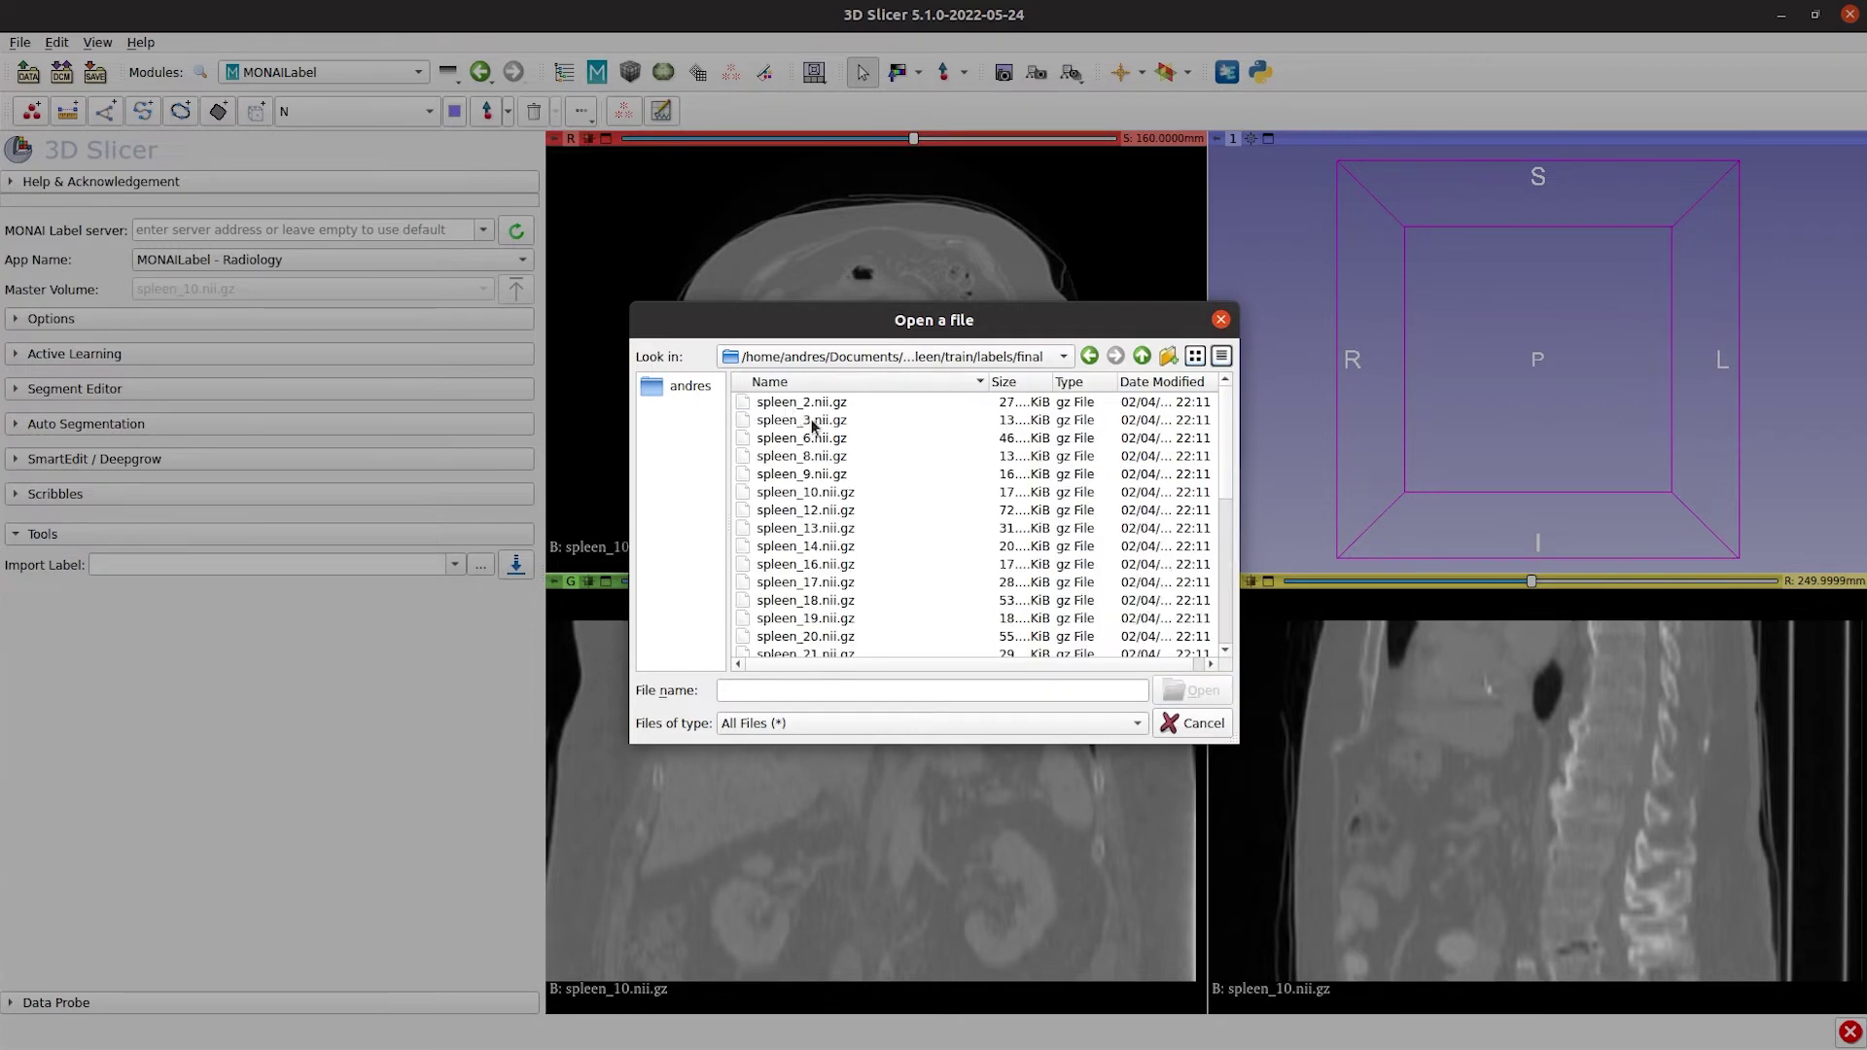
double_click(826, 492)
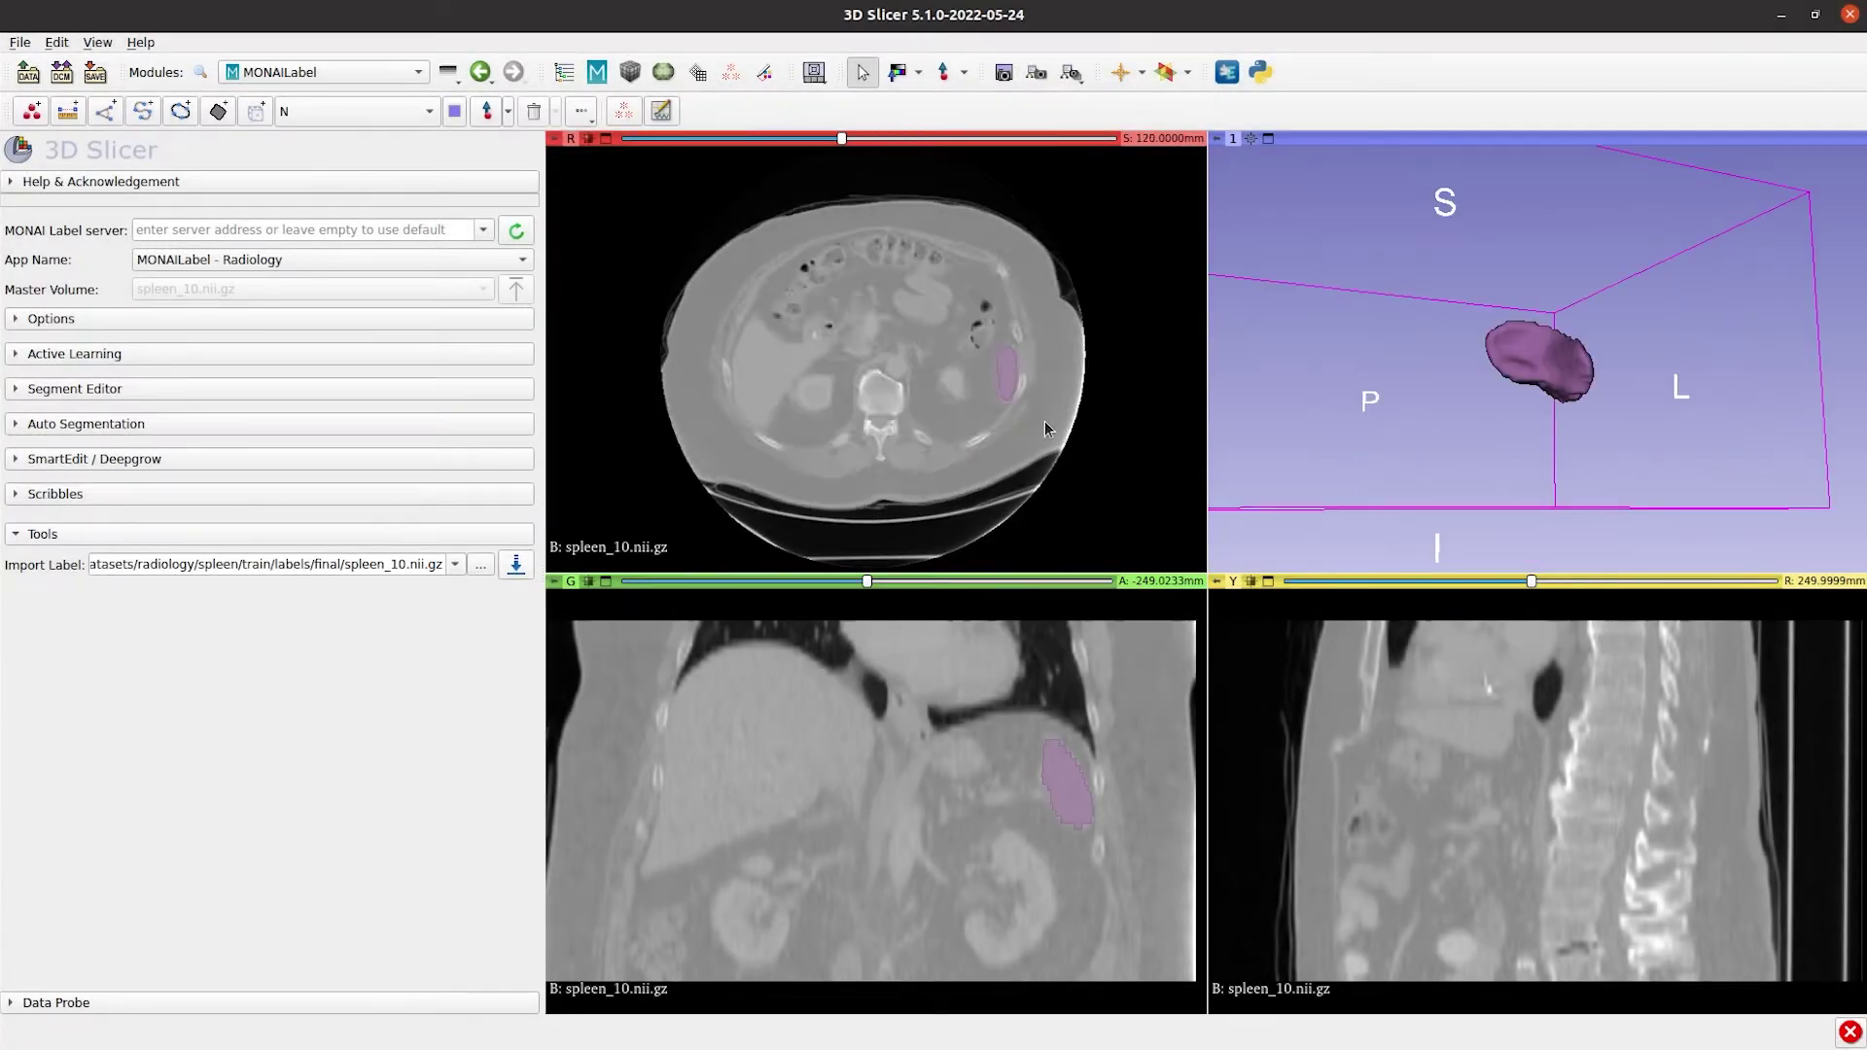
scroll(1017, 413, down, 2)
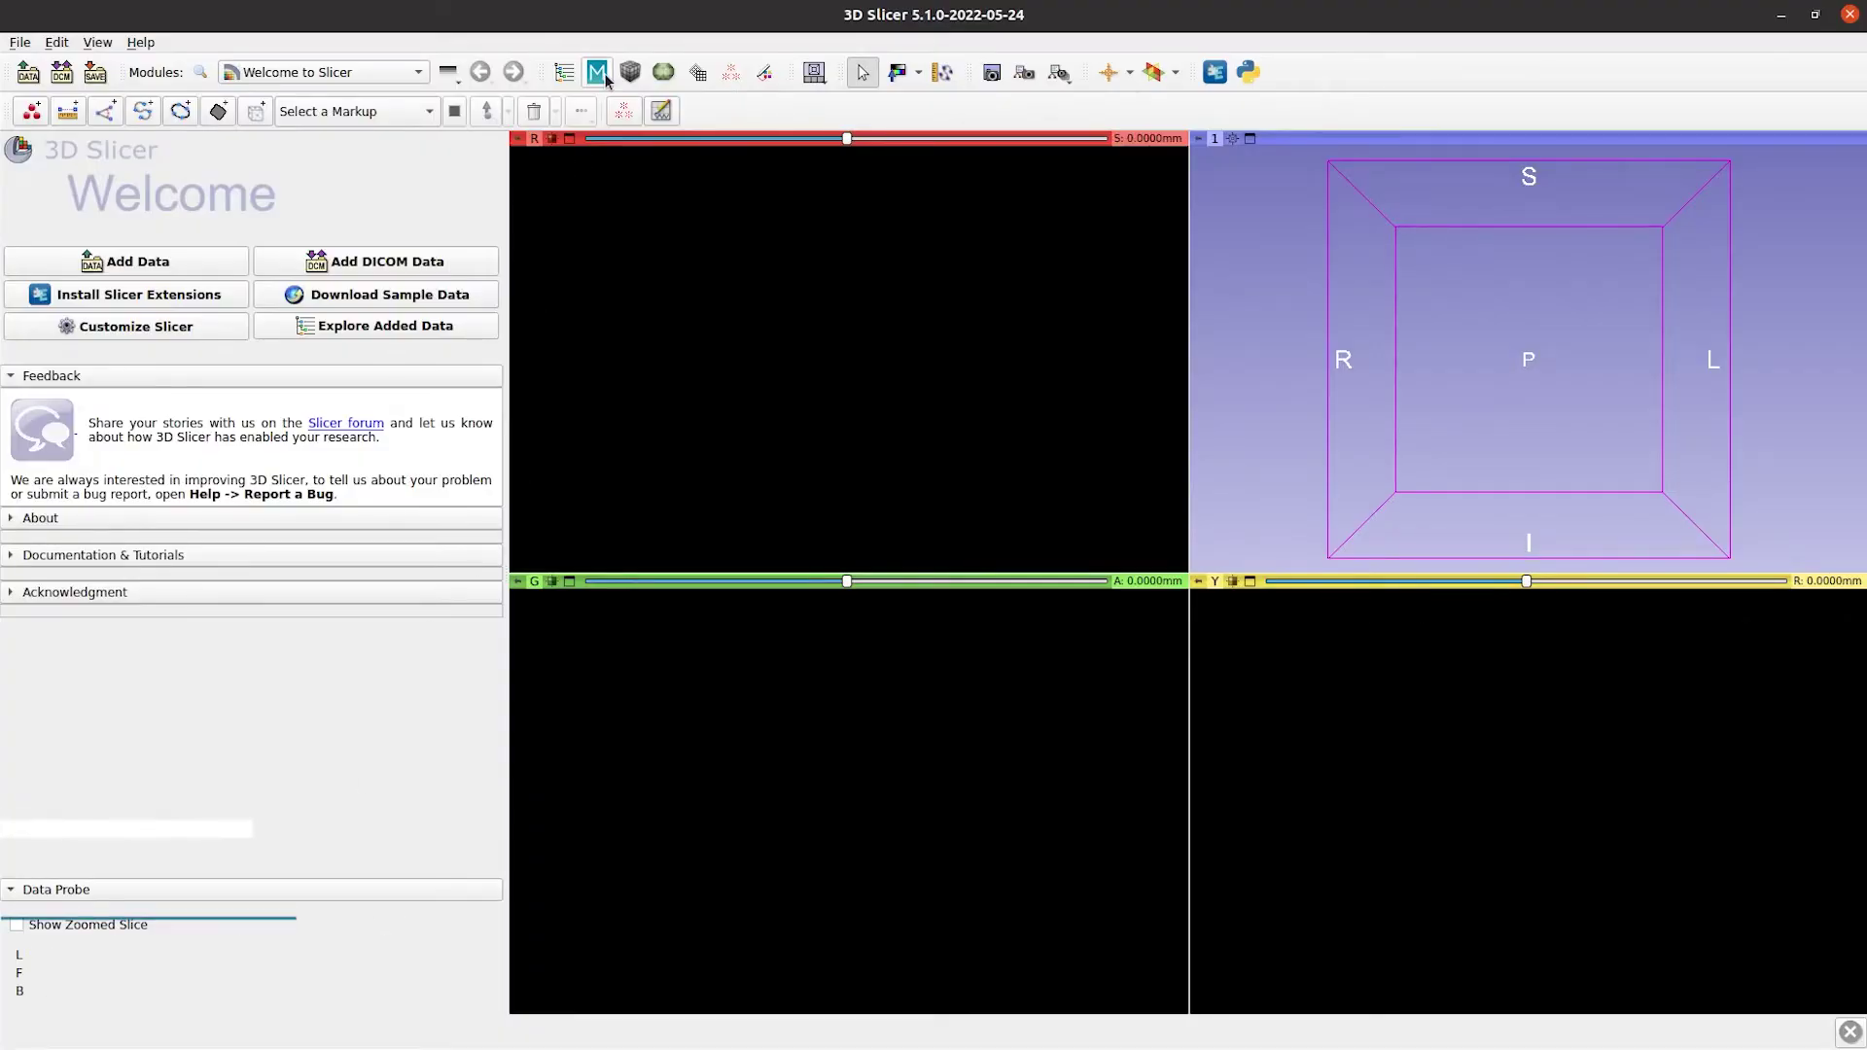
In MONAILabel, add spleen_2.nii.gz to the scene, loaded as a Volume.
click(603, 75)
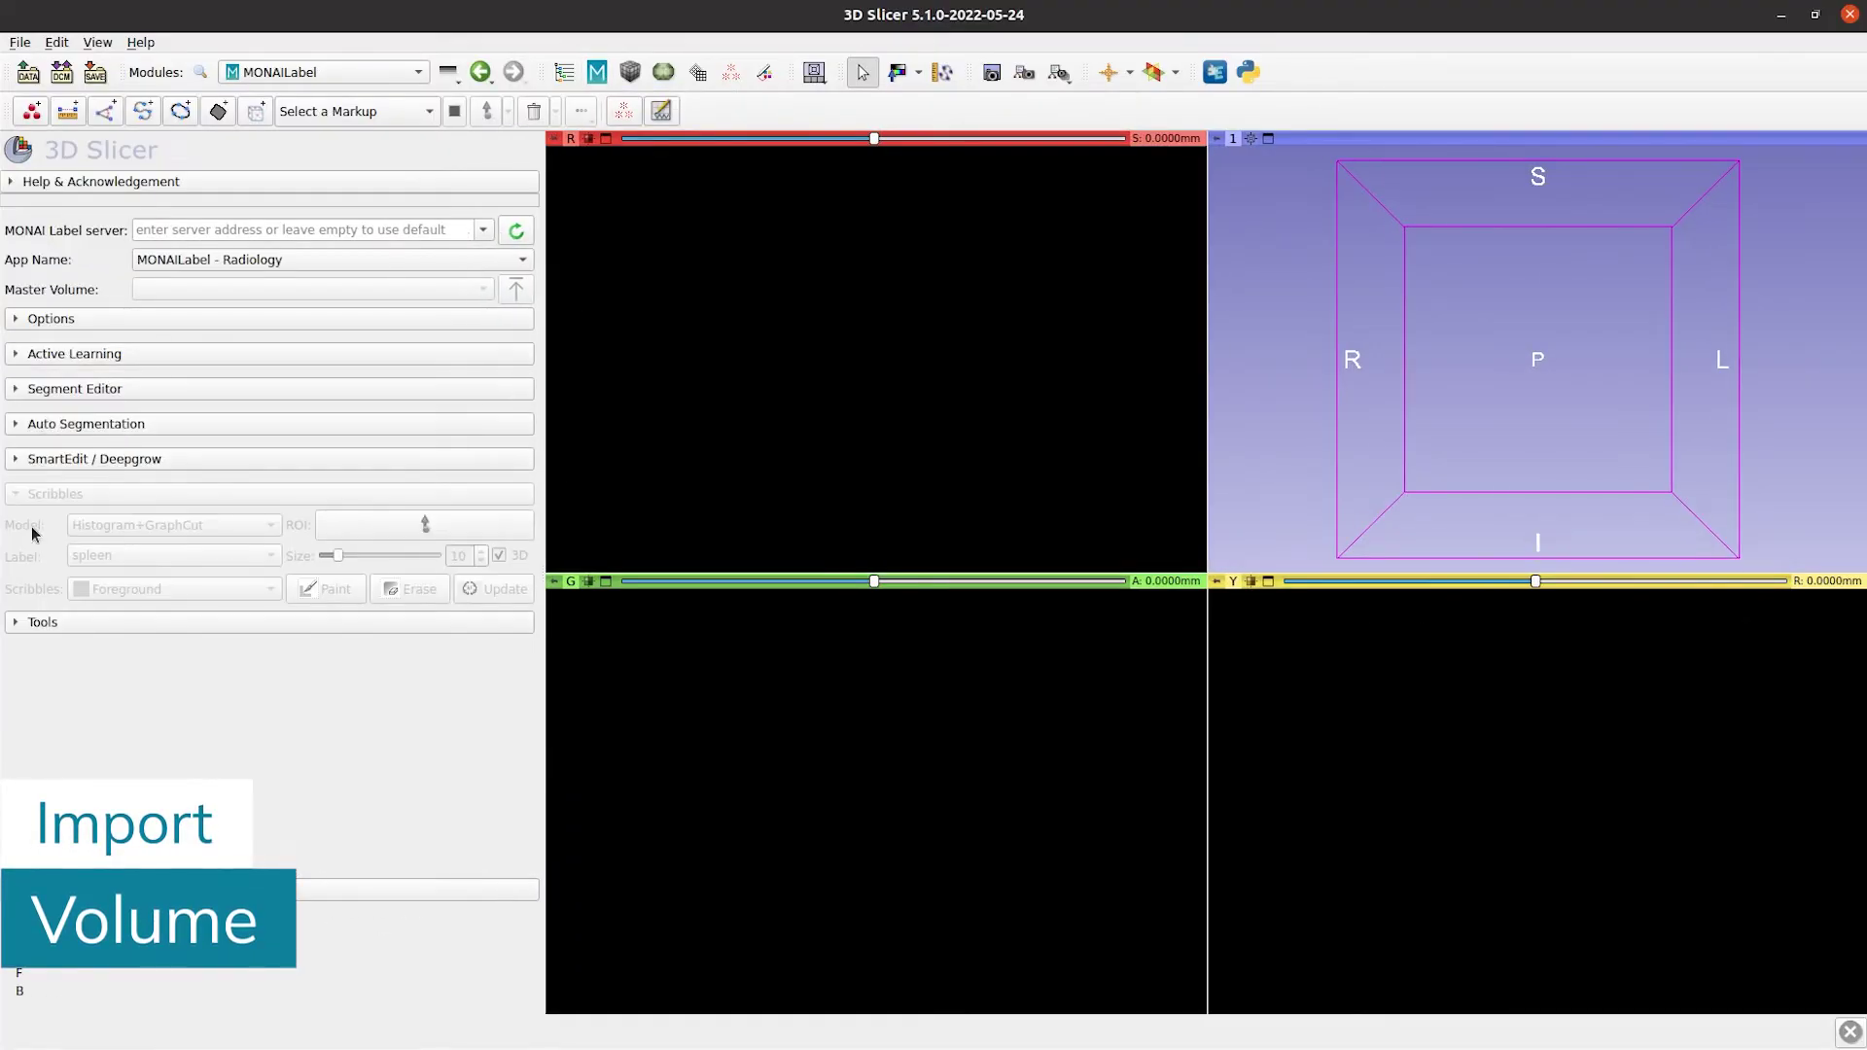
click(27, 72)
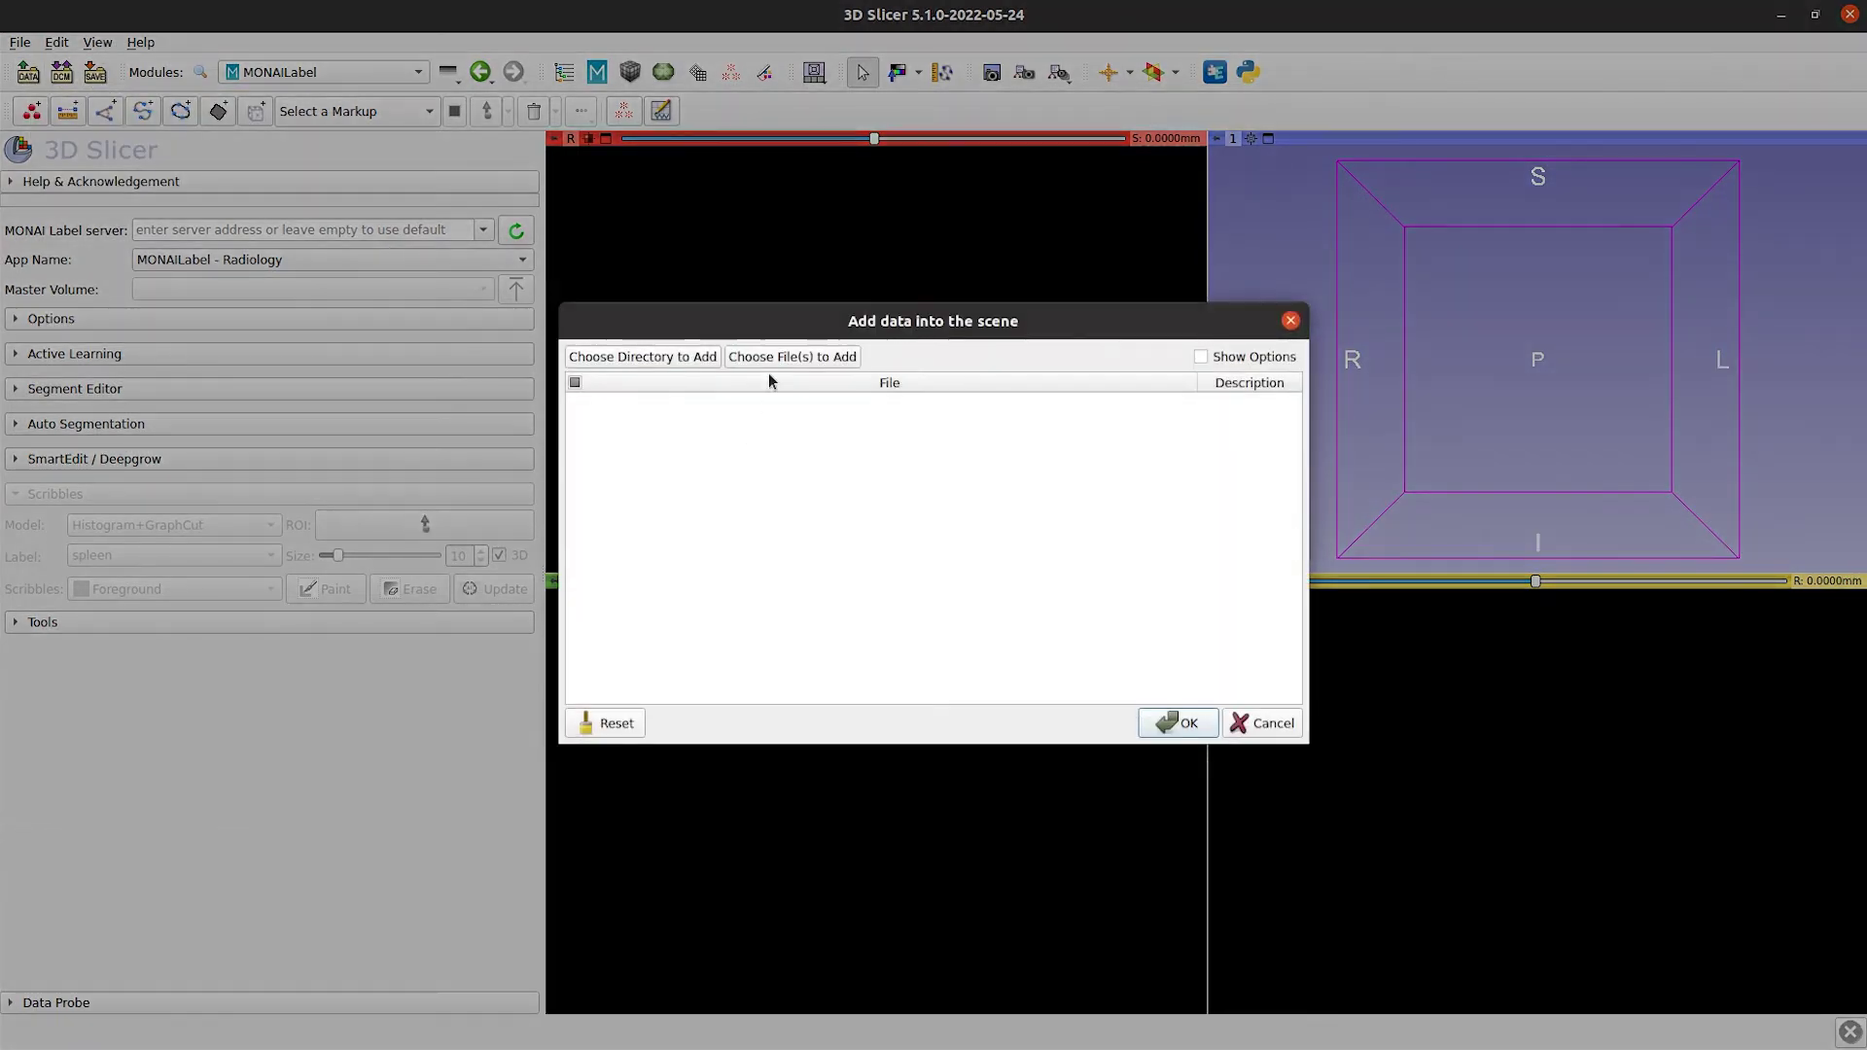
click(770, 366)
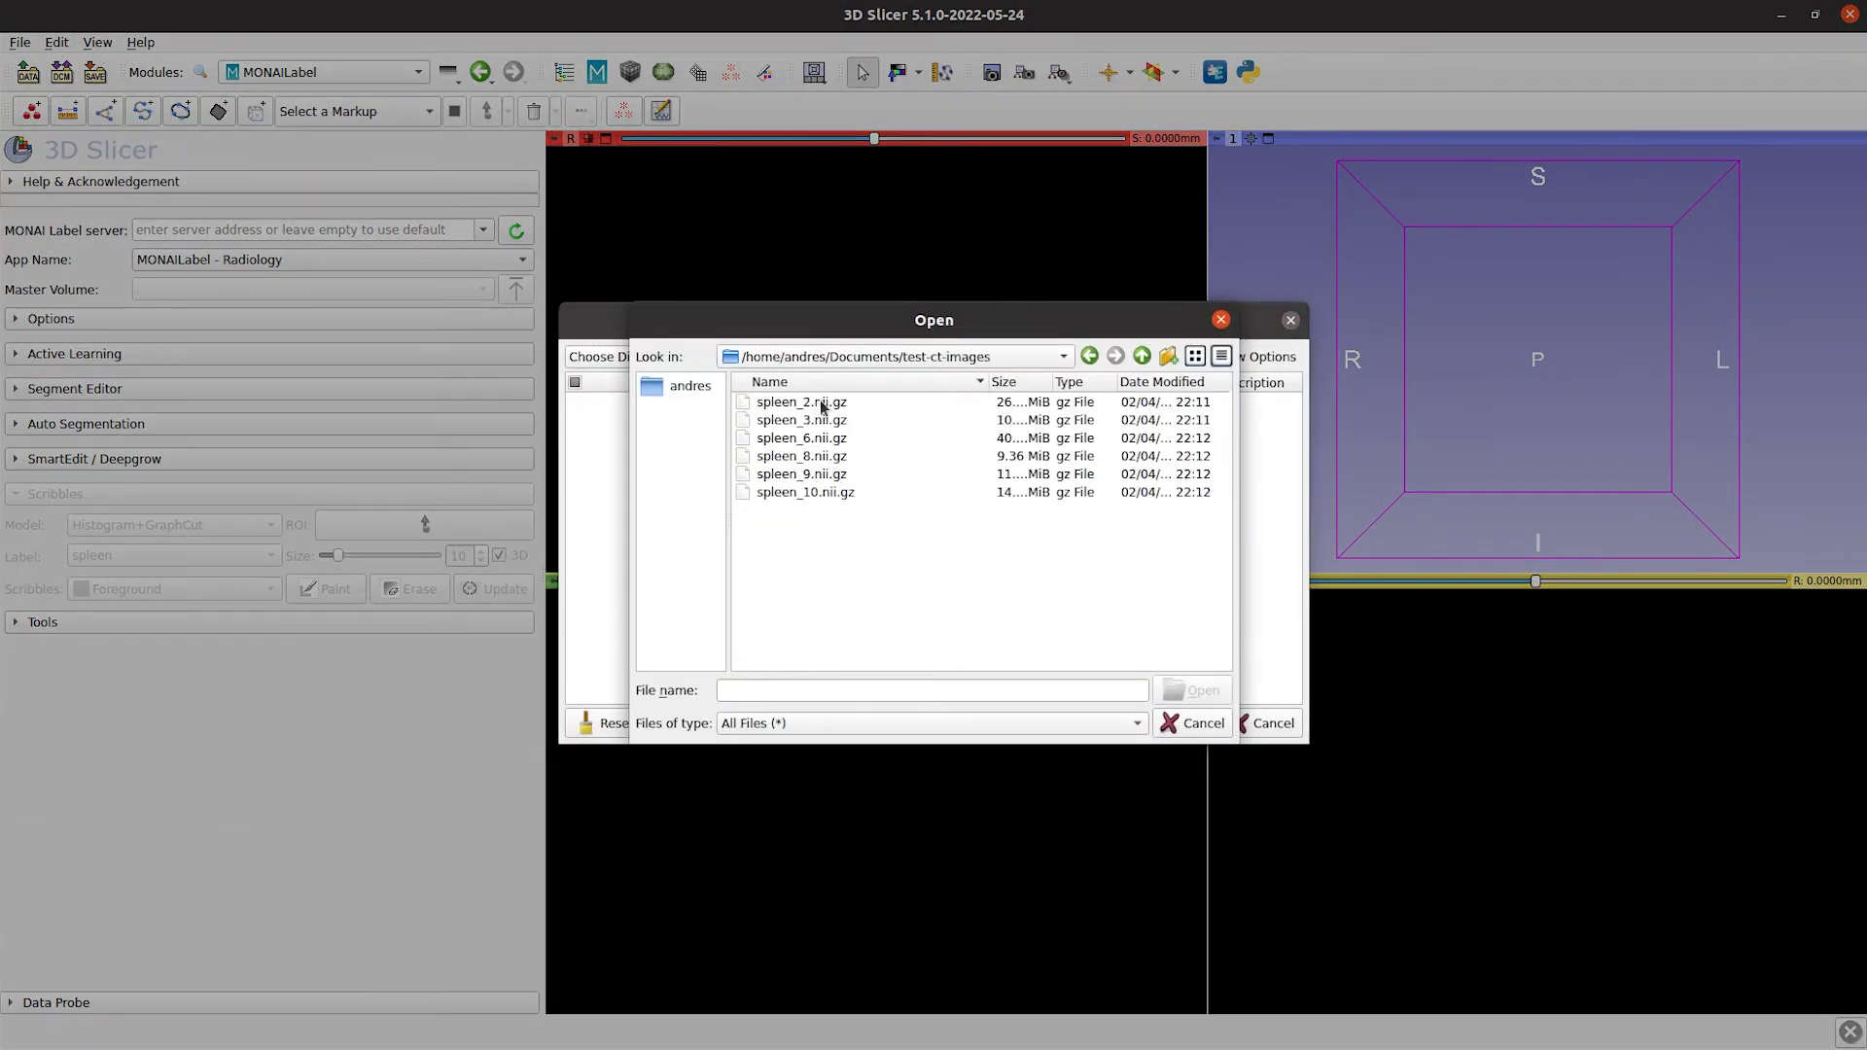
double_click(822, 404)
click(1201, 357)
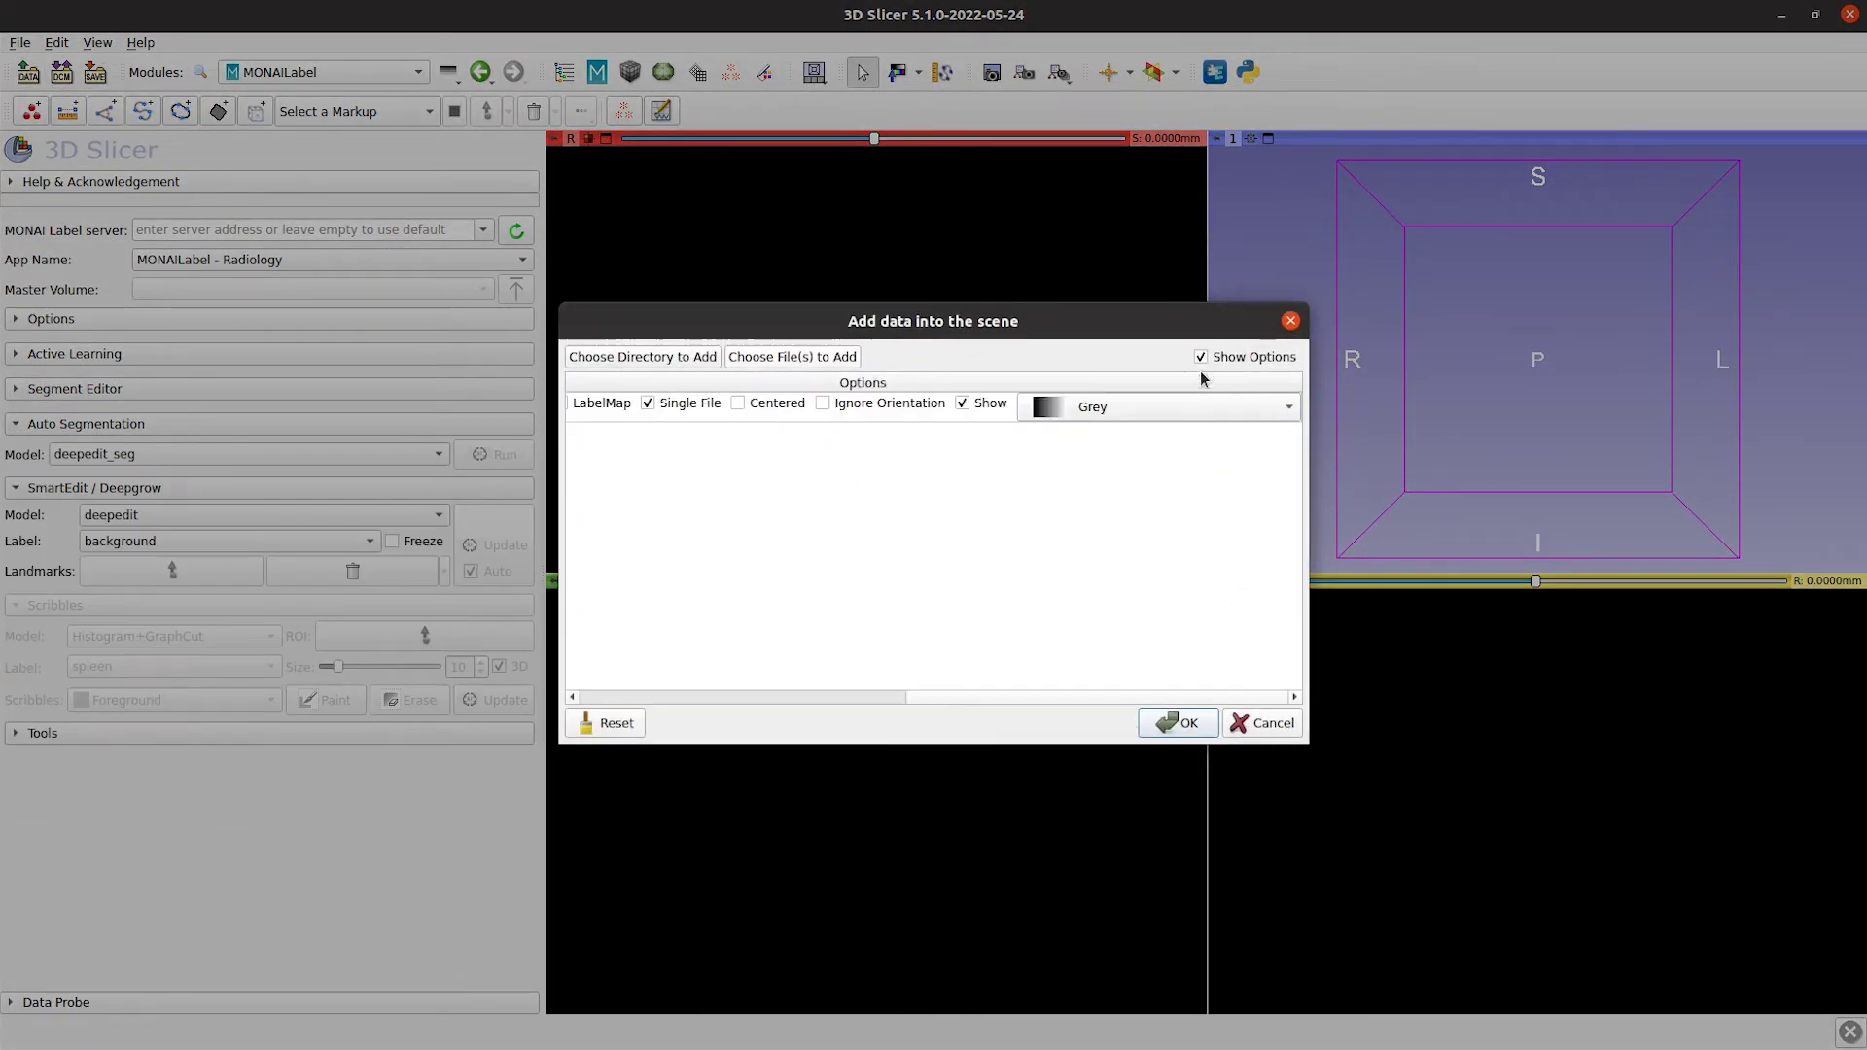
drag(1309, 484, 1692, 458)
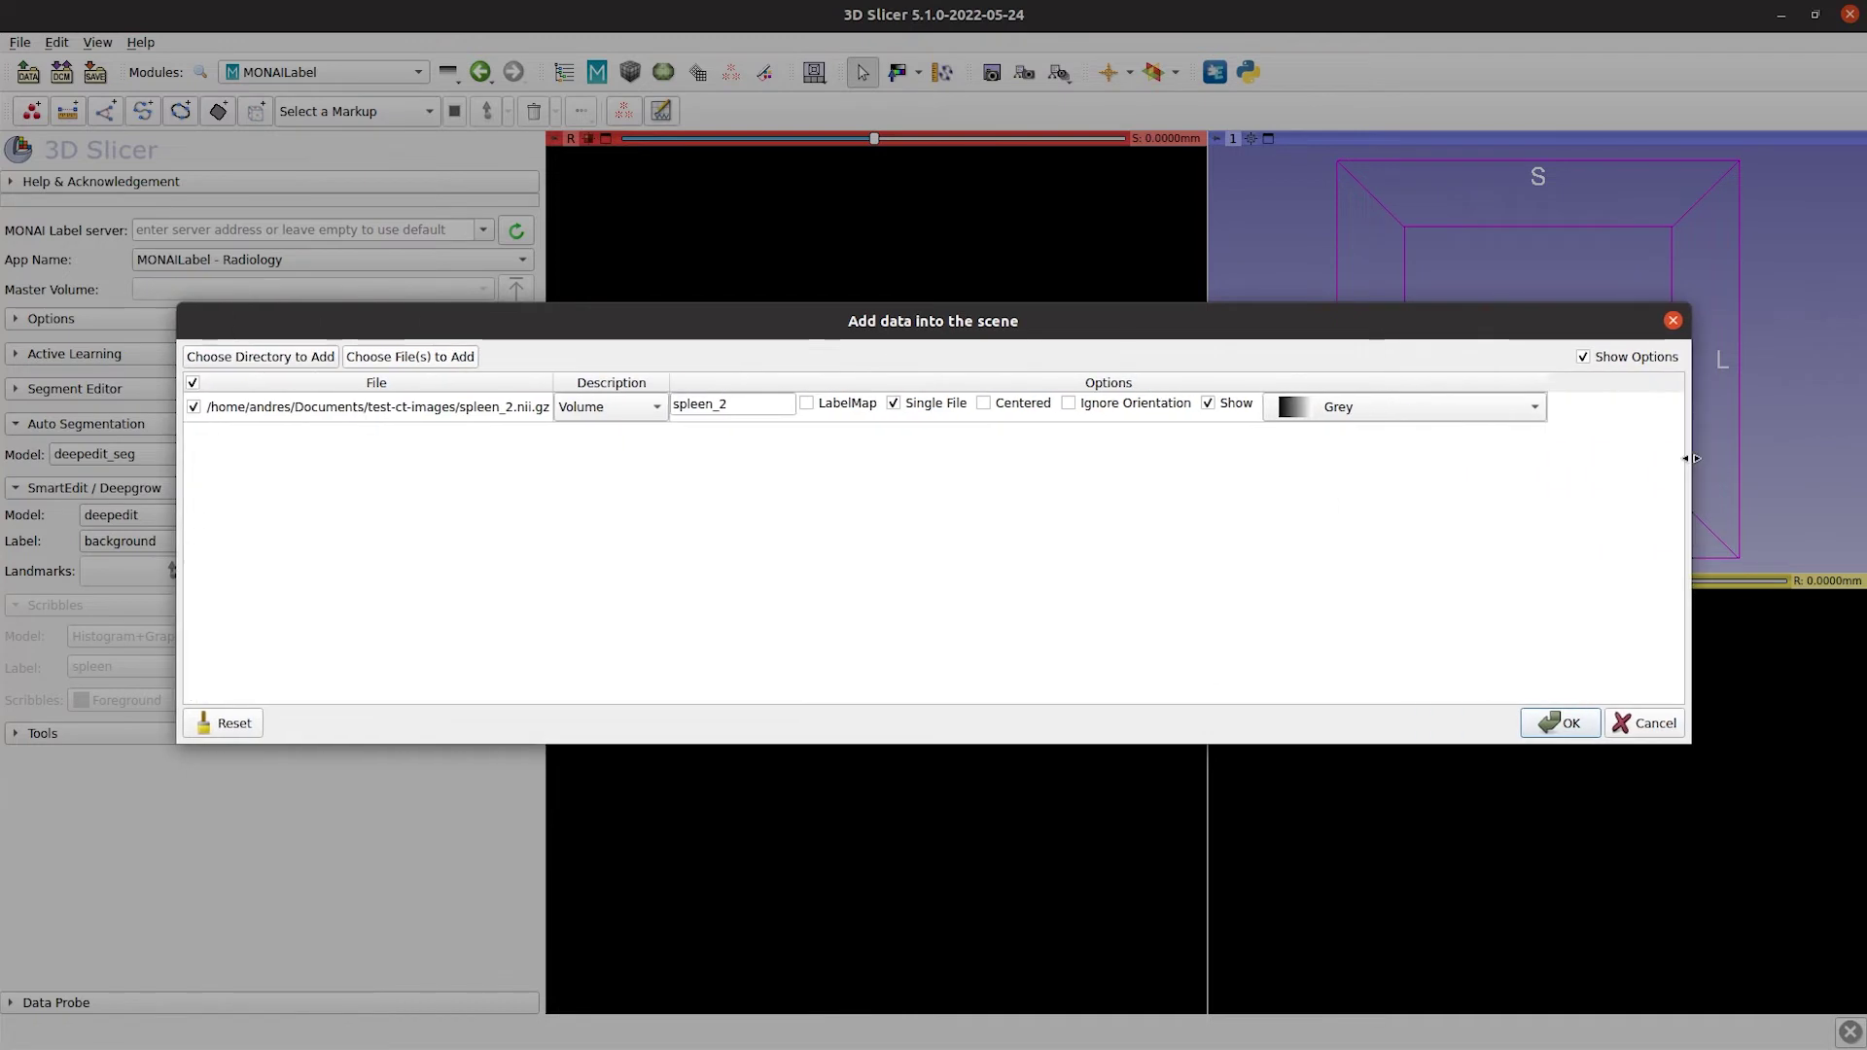
click(615, 407)
click(608, 433)
click(1557, 723)
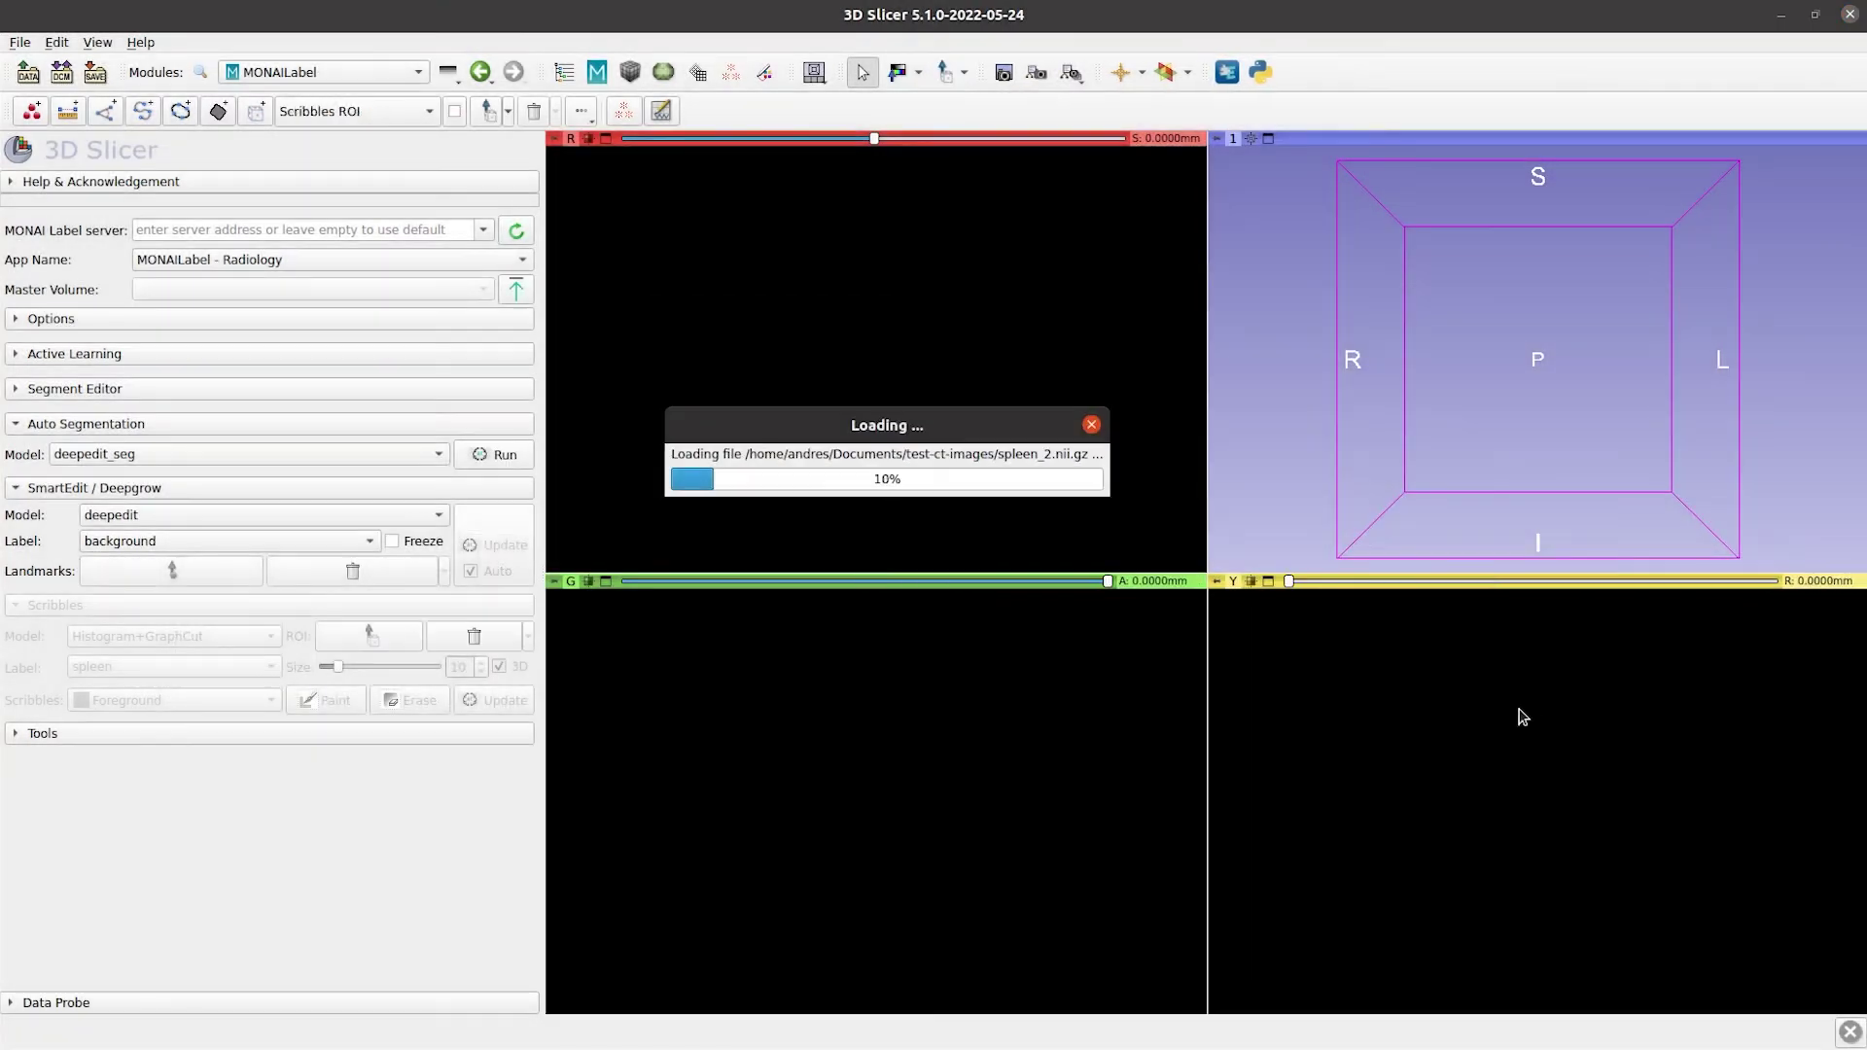
Upload the spleen_2 volume to the MONAI Label server and confirm.
scroll(943, 420, down, 5)
scroll(942, 425, up, 15)
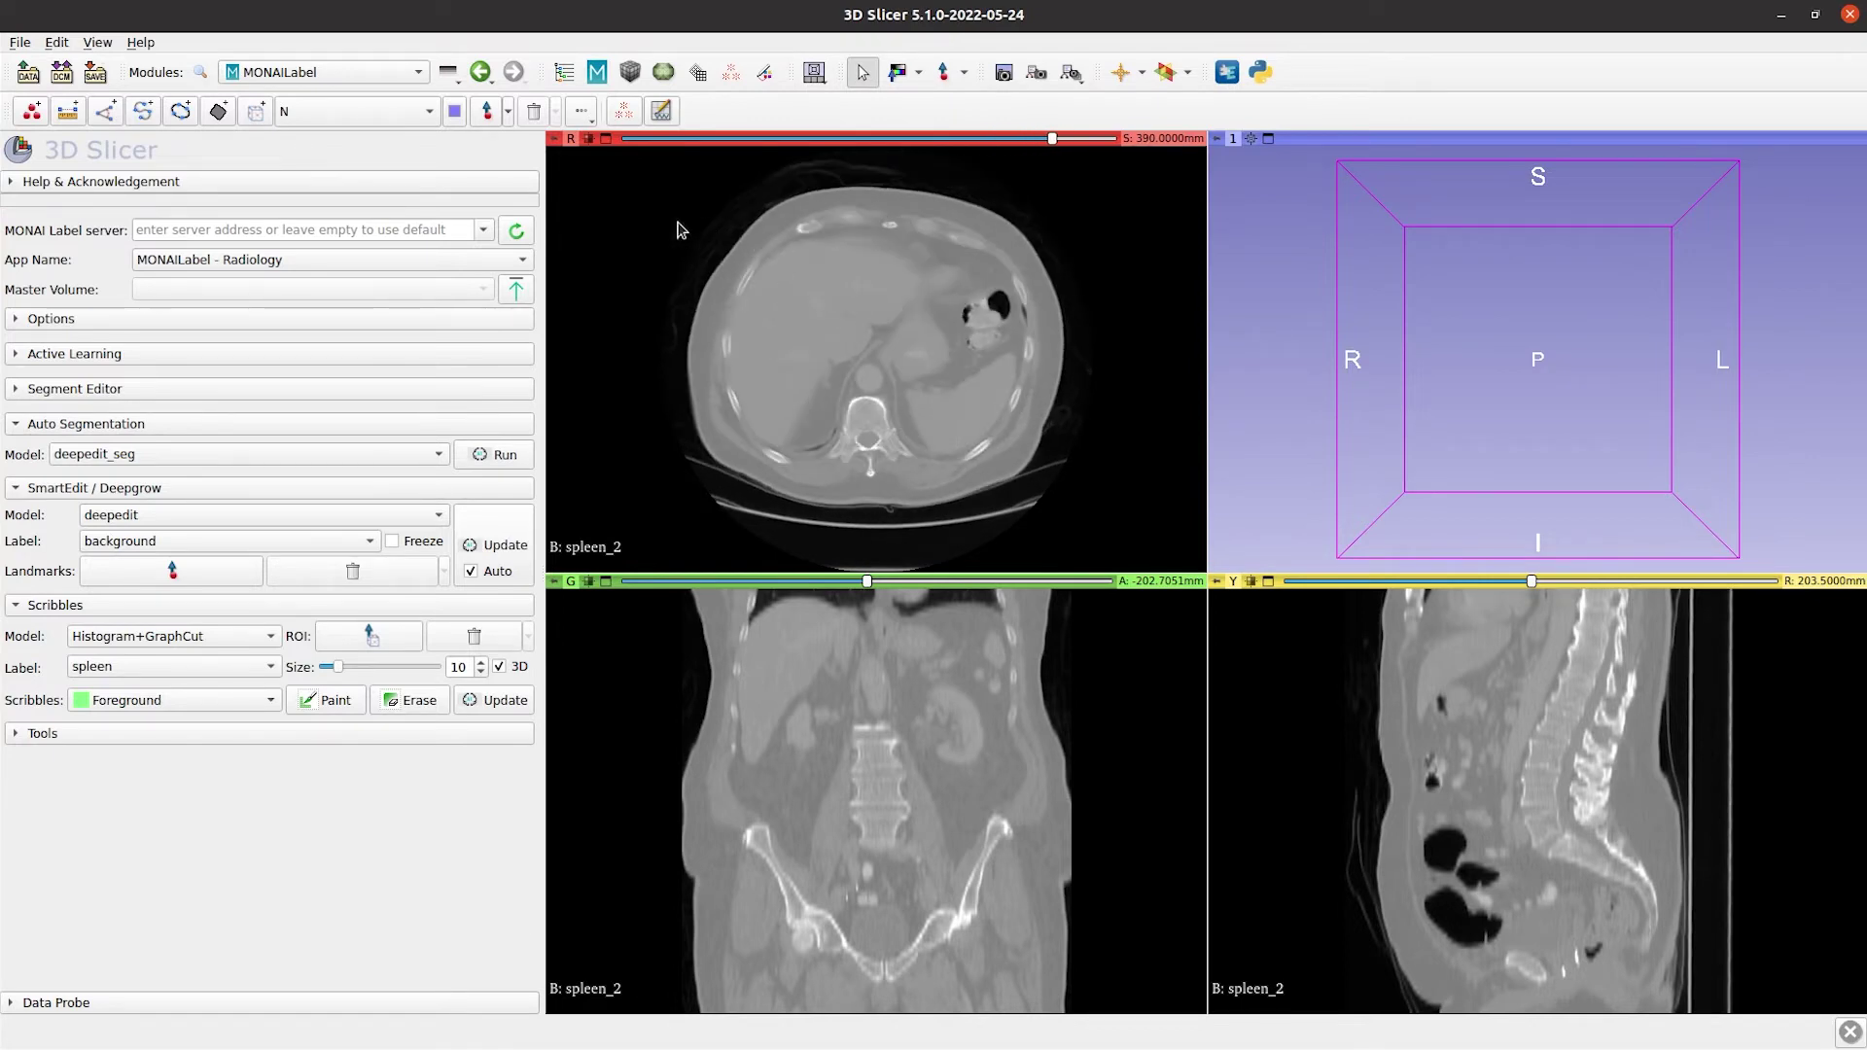
click(520, 298)
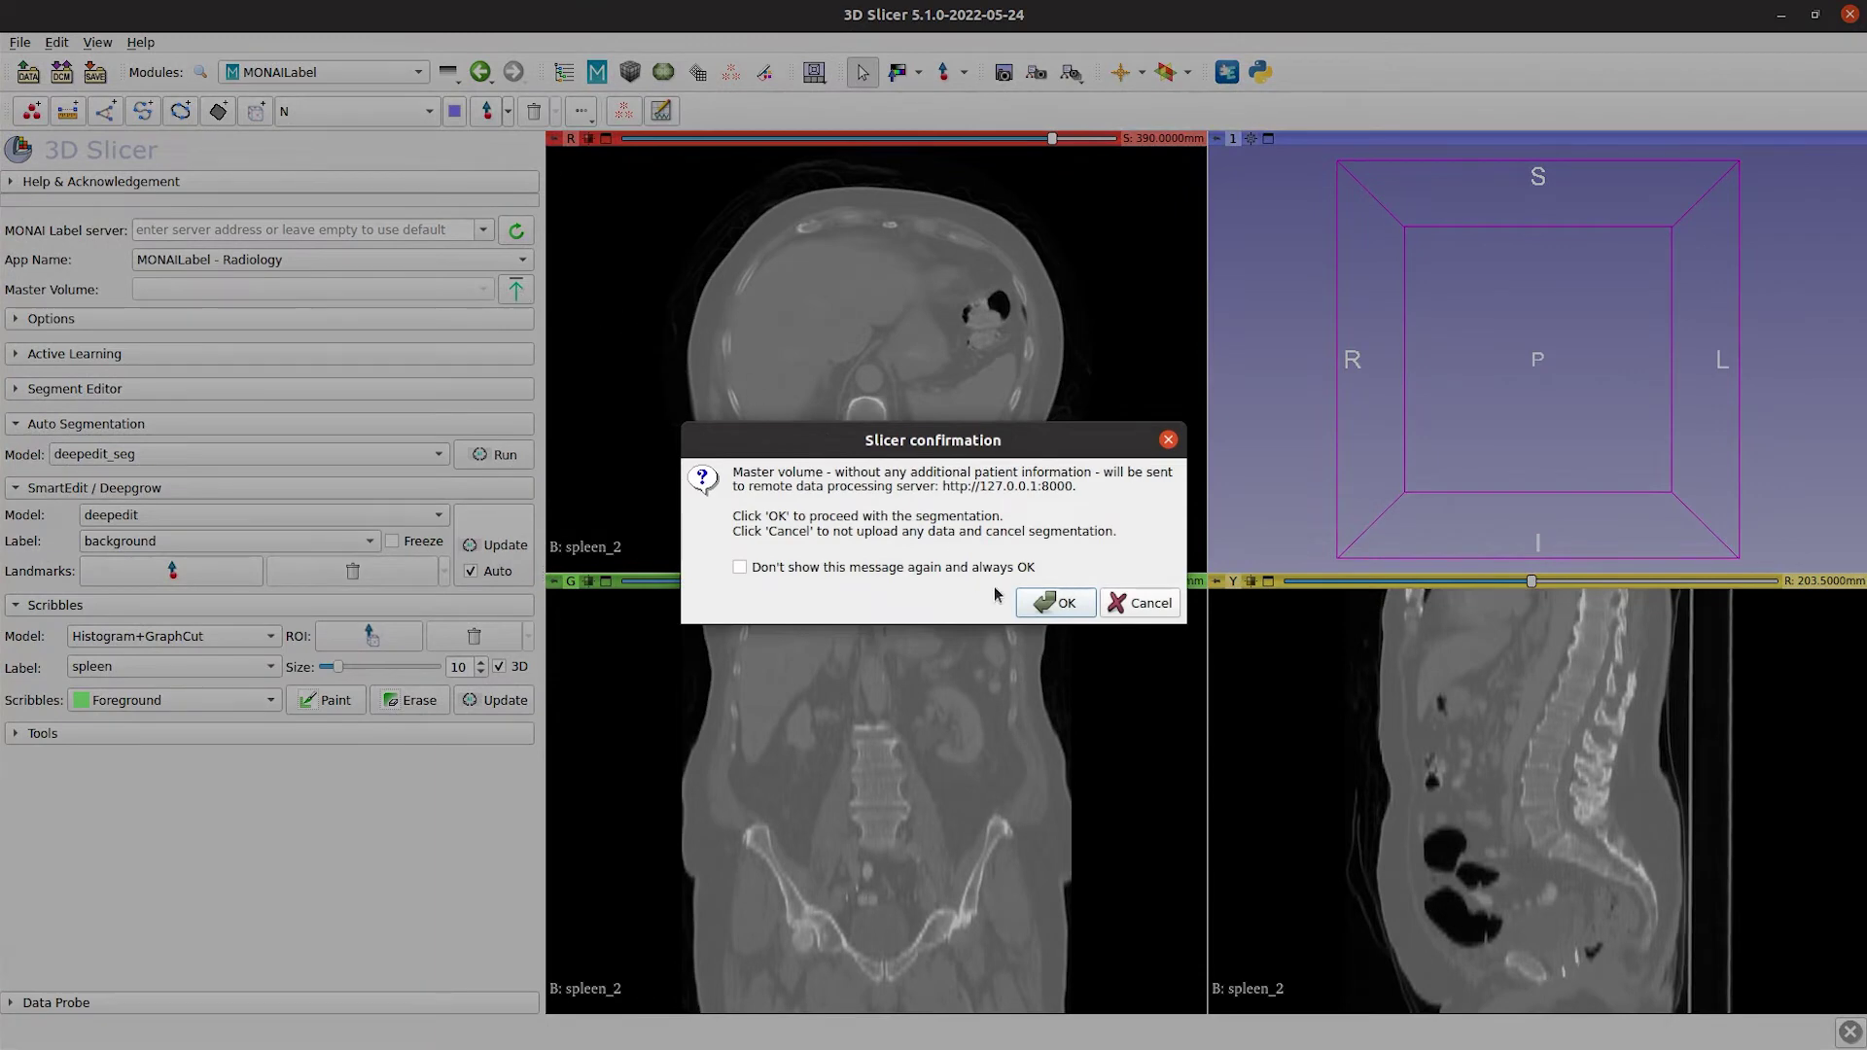
click(1064, 603)
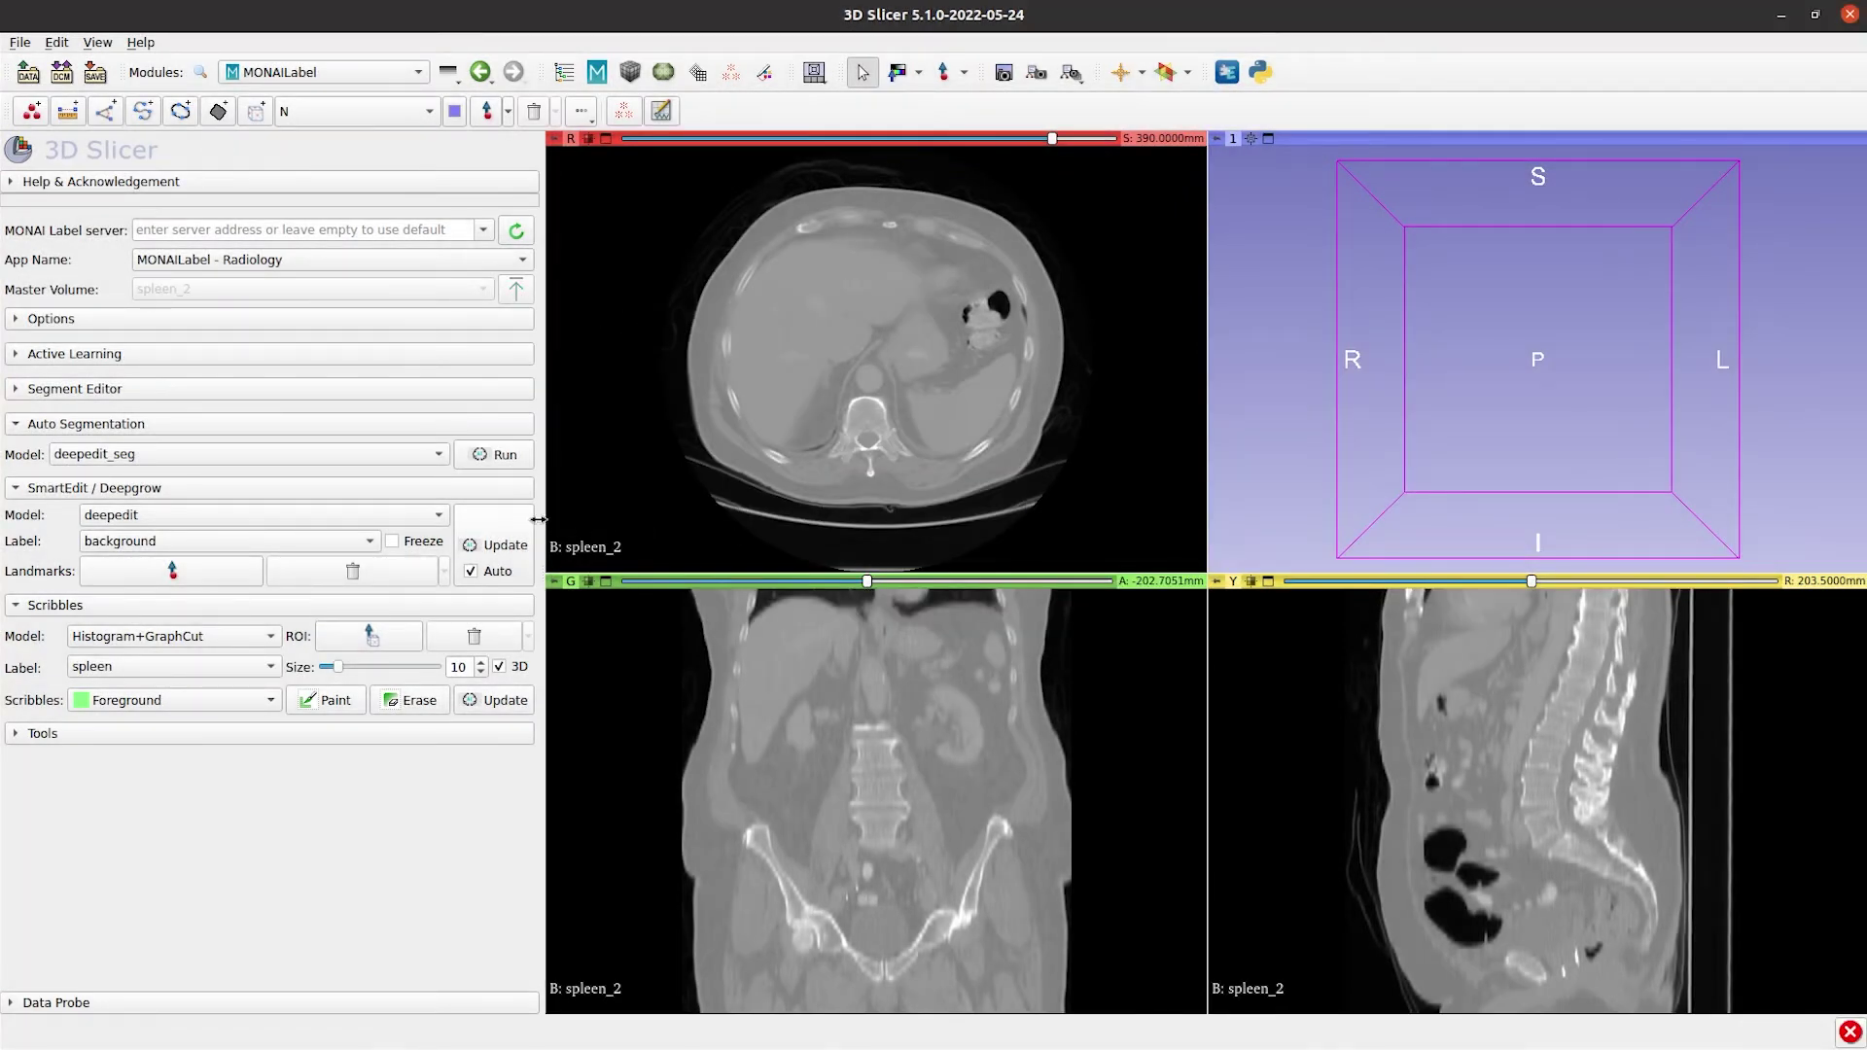
Collapse SmartEdit and Scribbles, then run Auto Segmentation on spleen_2.
click(133, 489)
click(58, 524)
click(515, 457)
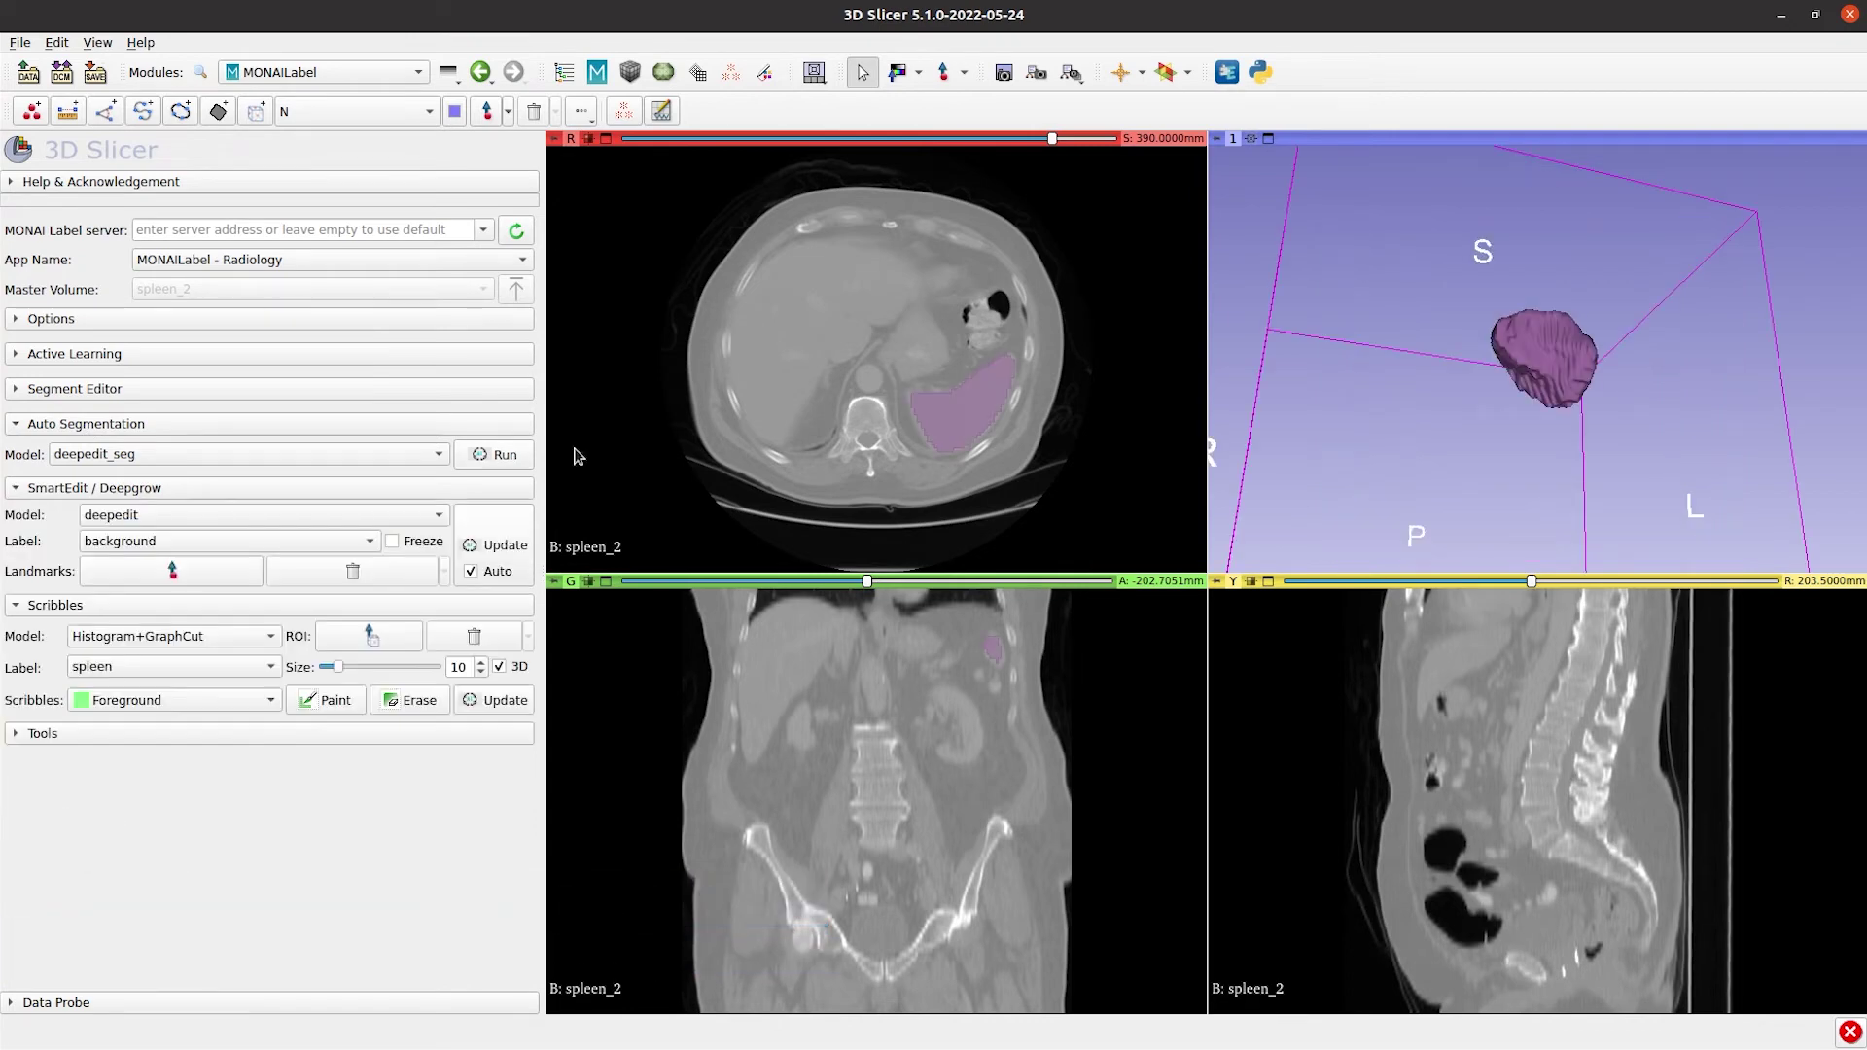
scroll(1027, 422, up, 4)
scroll(1027, 422, down, 5)
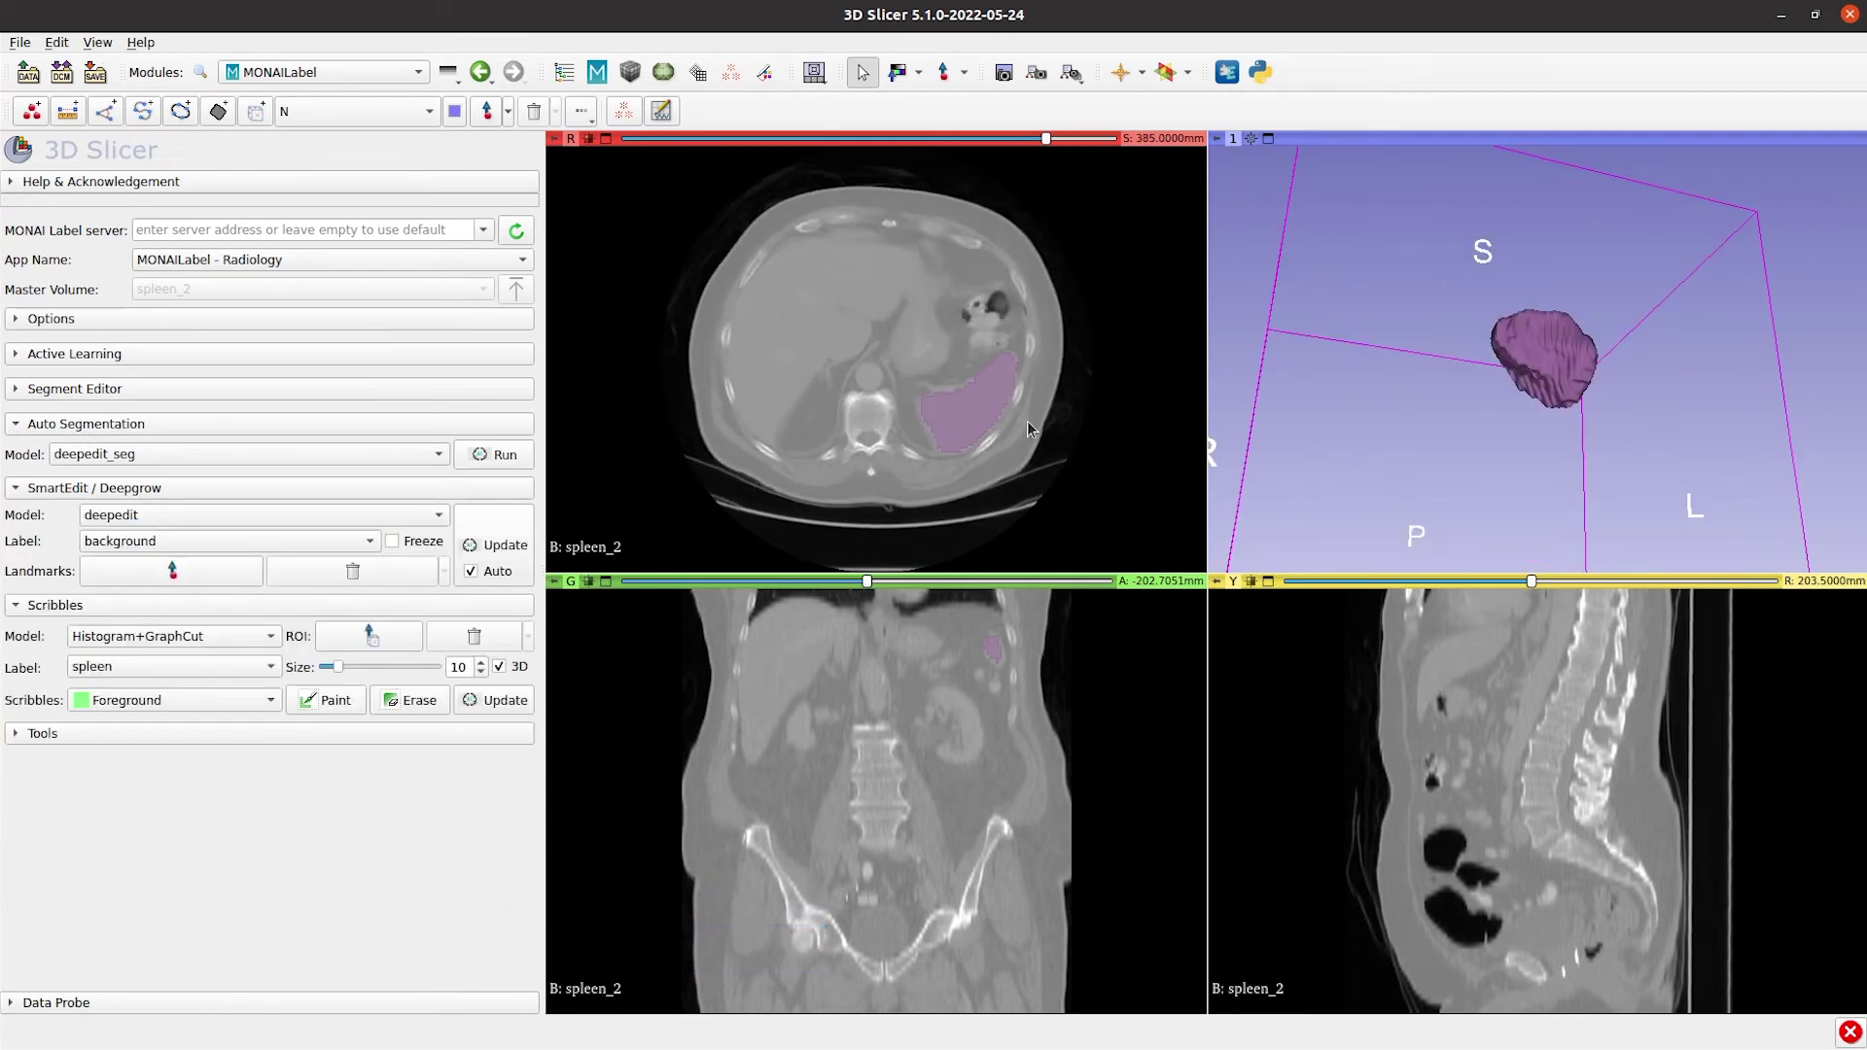
Place two Deepgrow foreground landmark points on the spleen in the axial view.
click(133, 426)
ctrl+scroll(950, 395, up, 8)
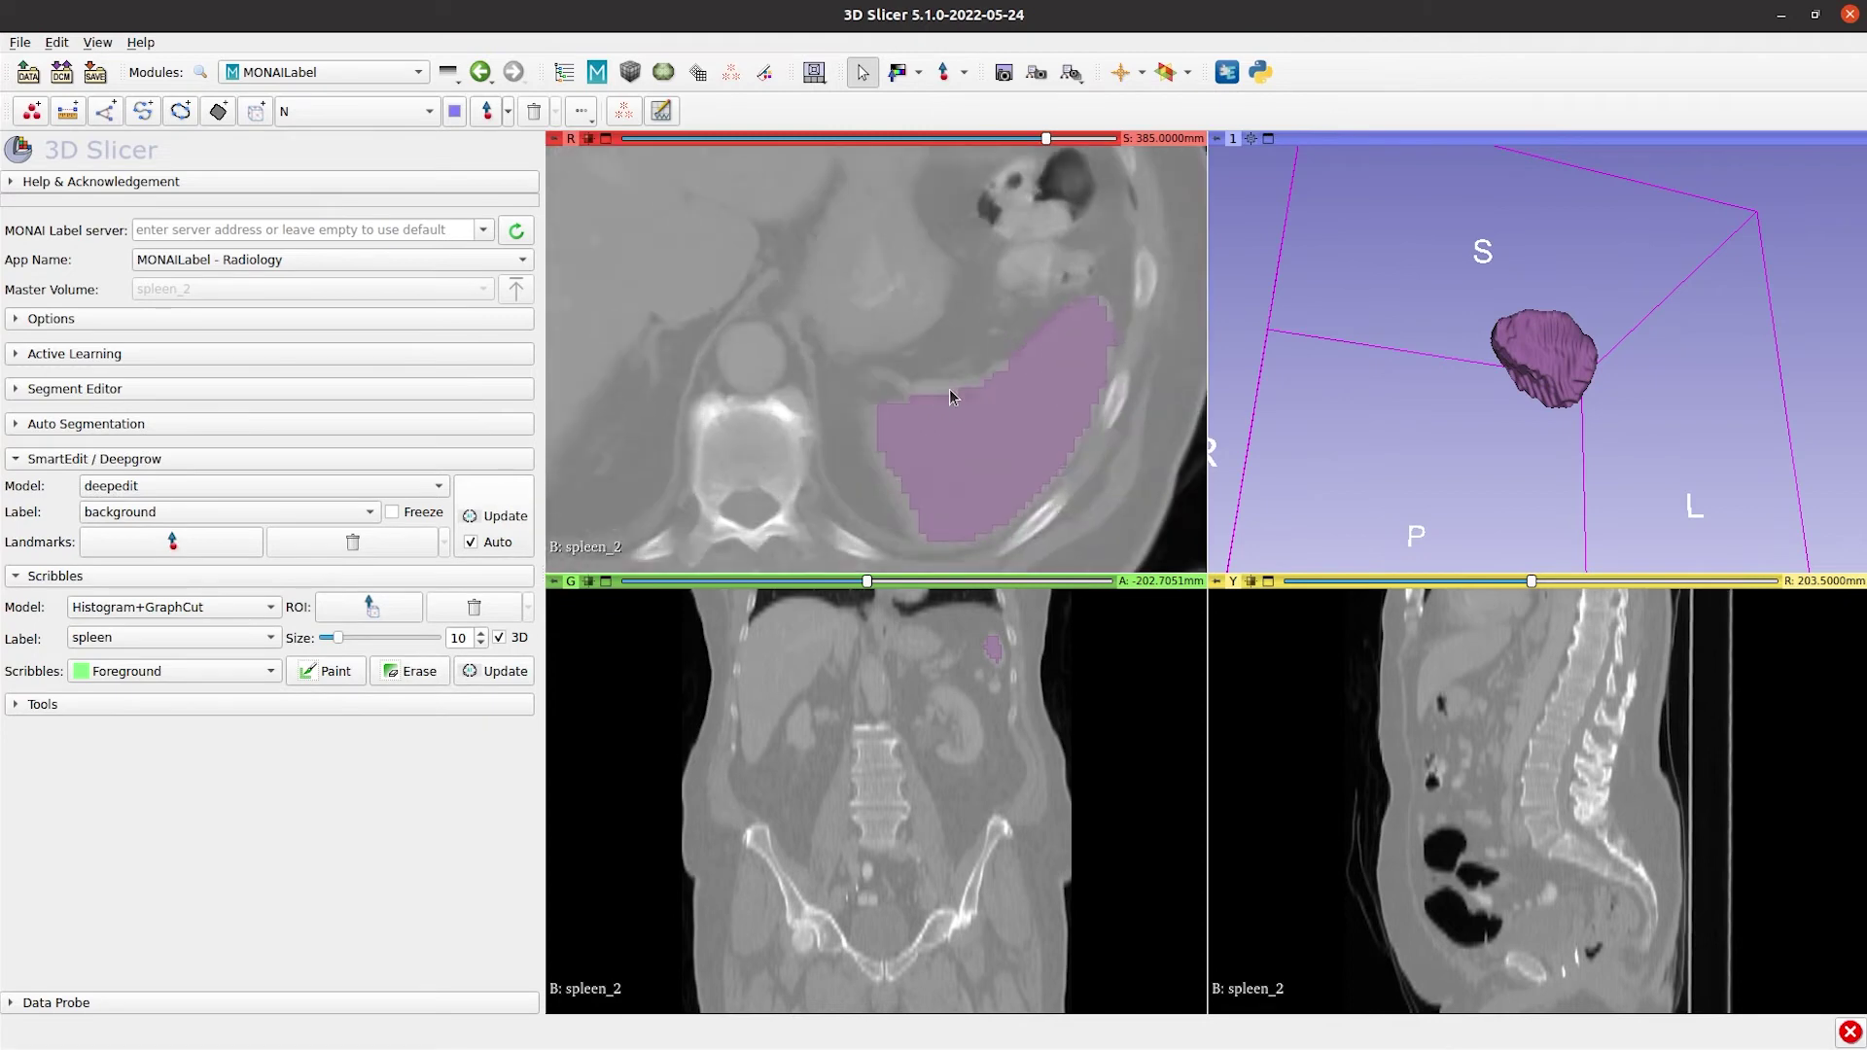
click(172, 571)
click(994, 348)
click(1042, 383)
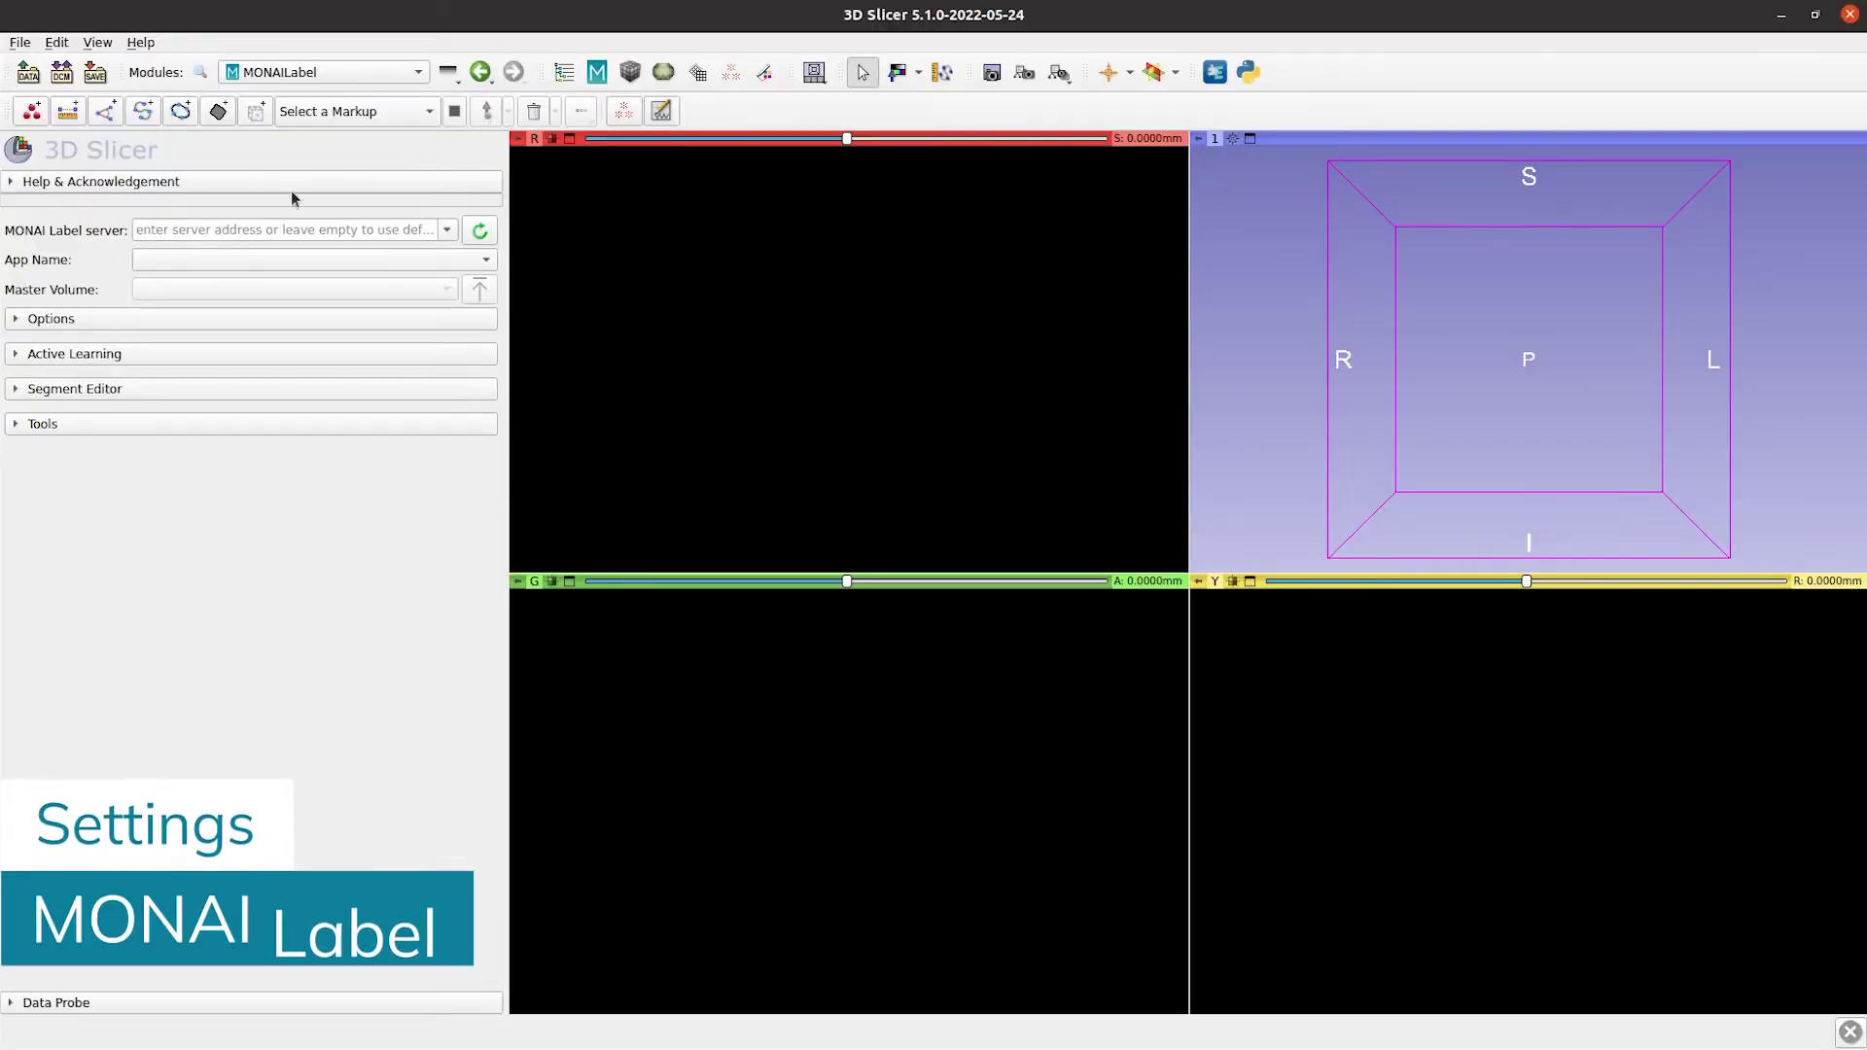
In Application Settings, enable then disable MONAI Label's auto-run, auto-fetch and auto-update options.
click(56, 42)
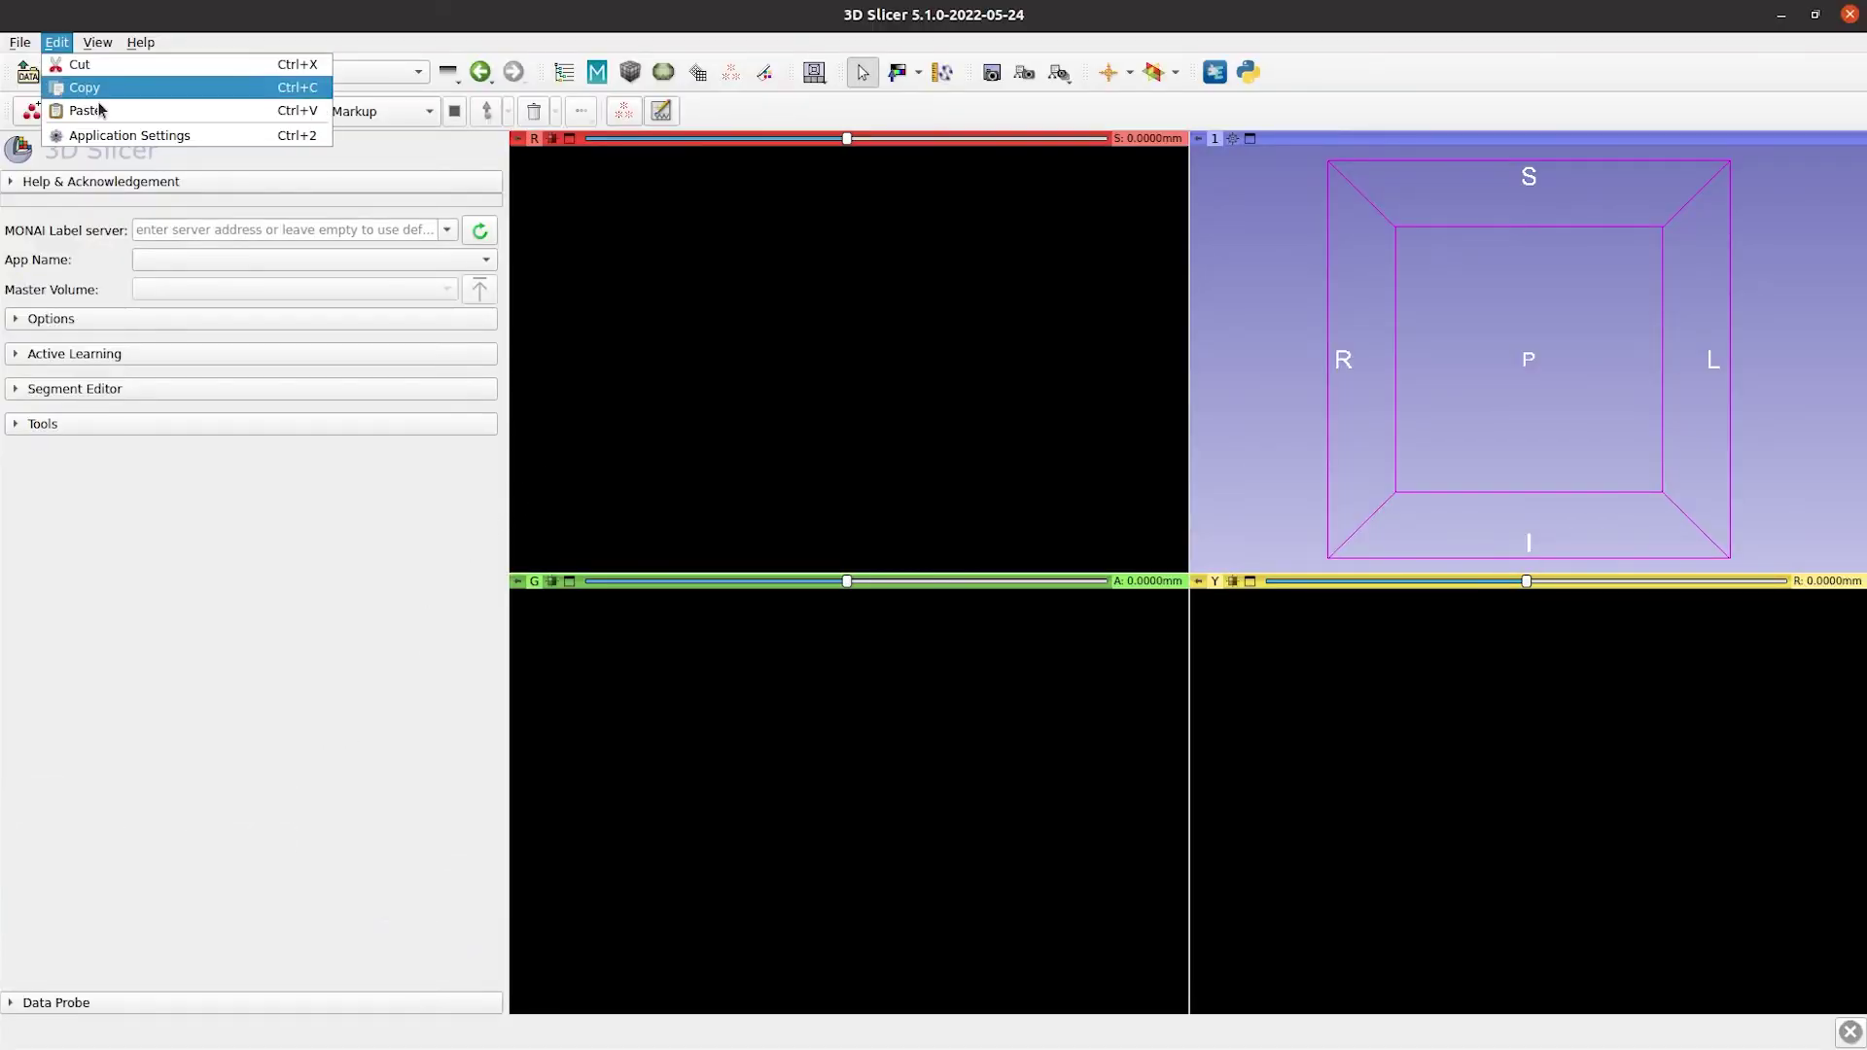
click(135, 137)
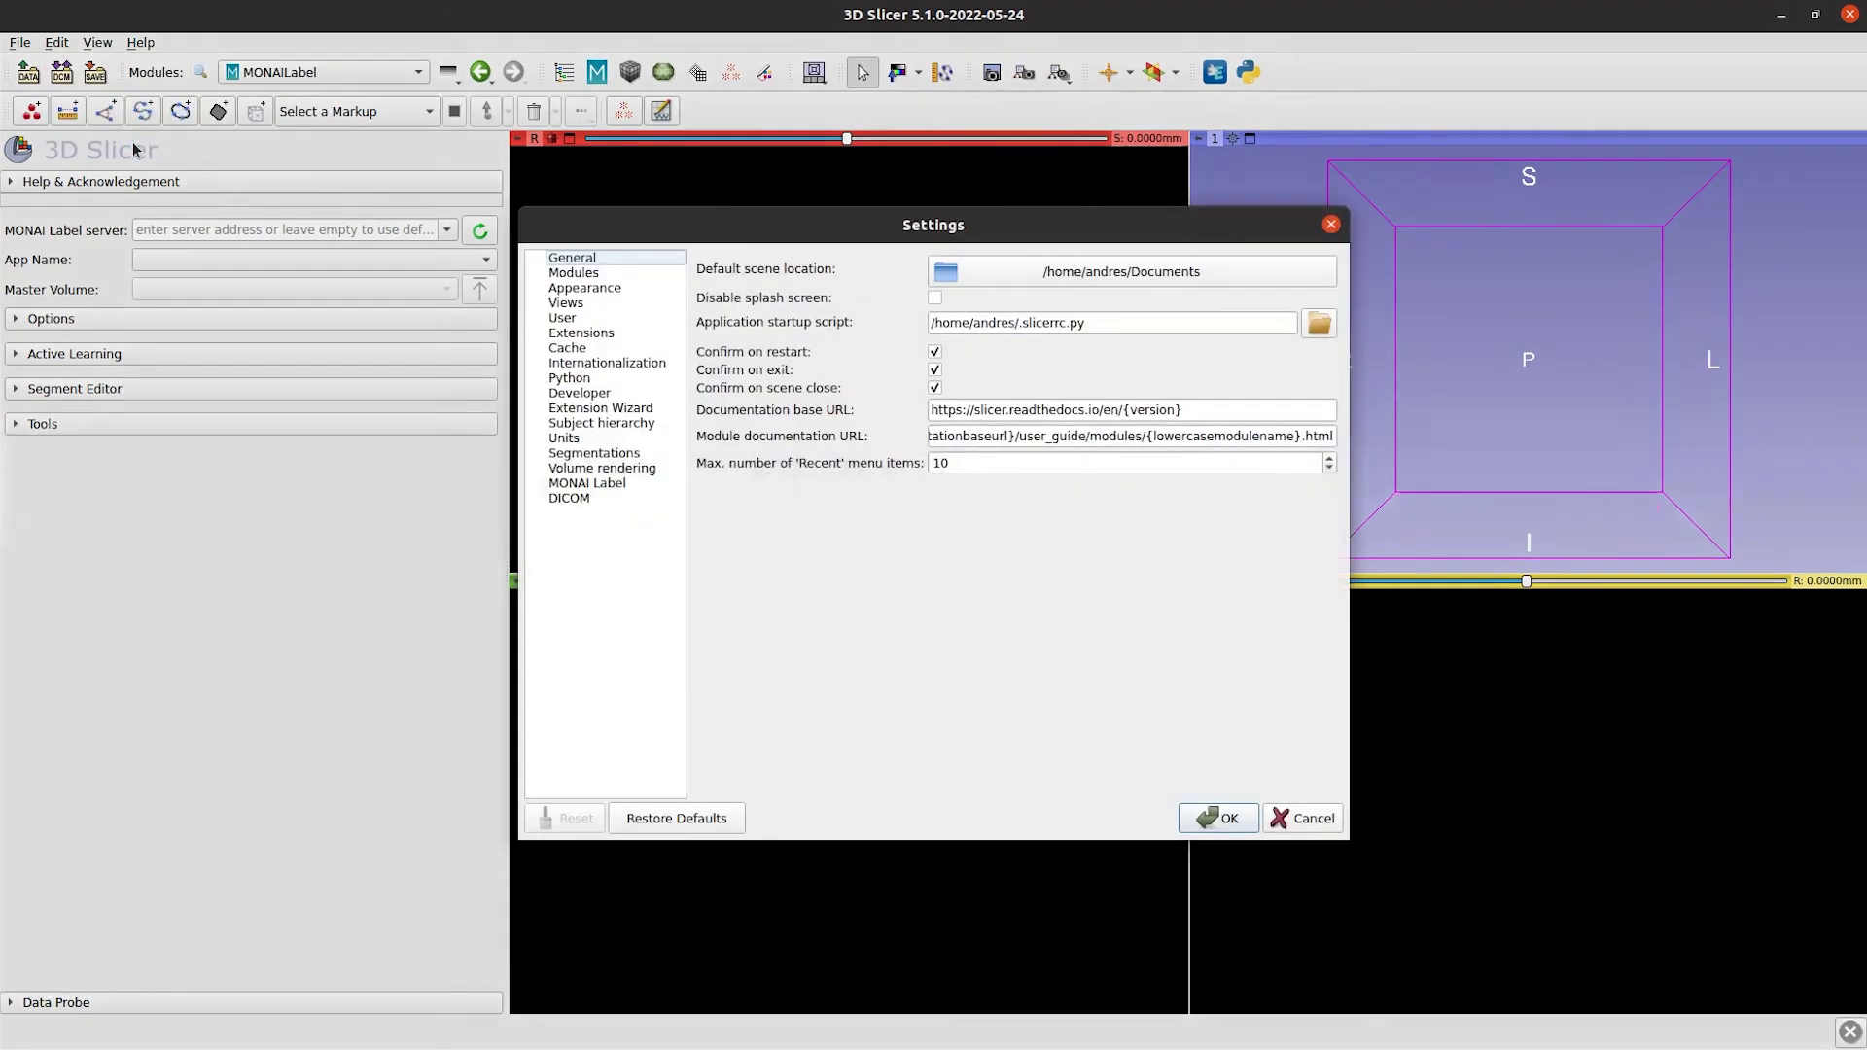
click(587, 484)
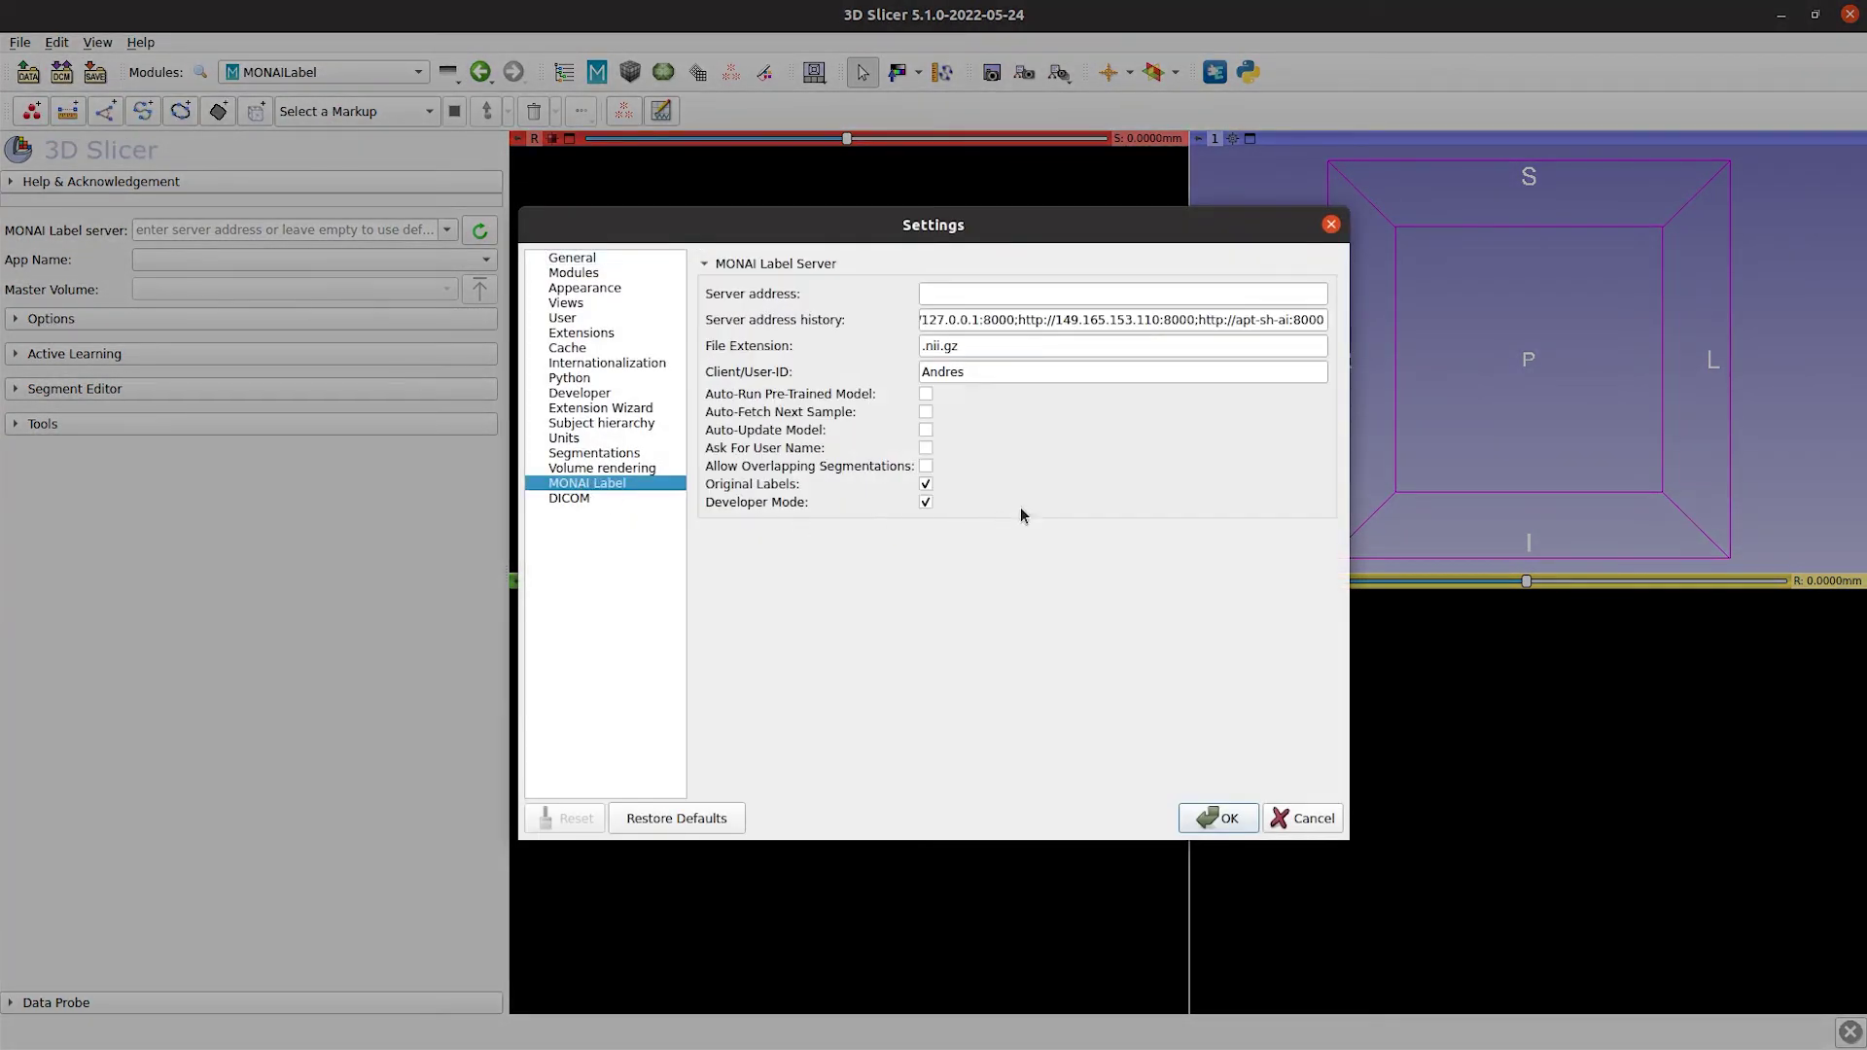
click(926, 394)
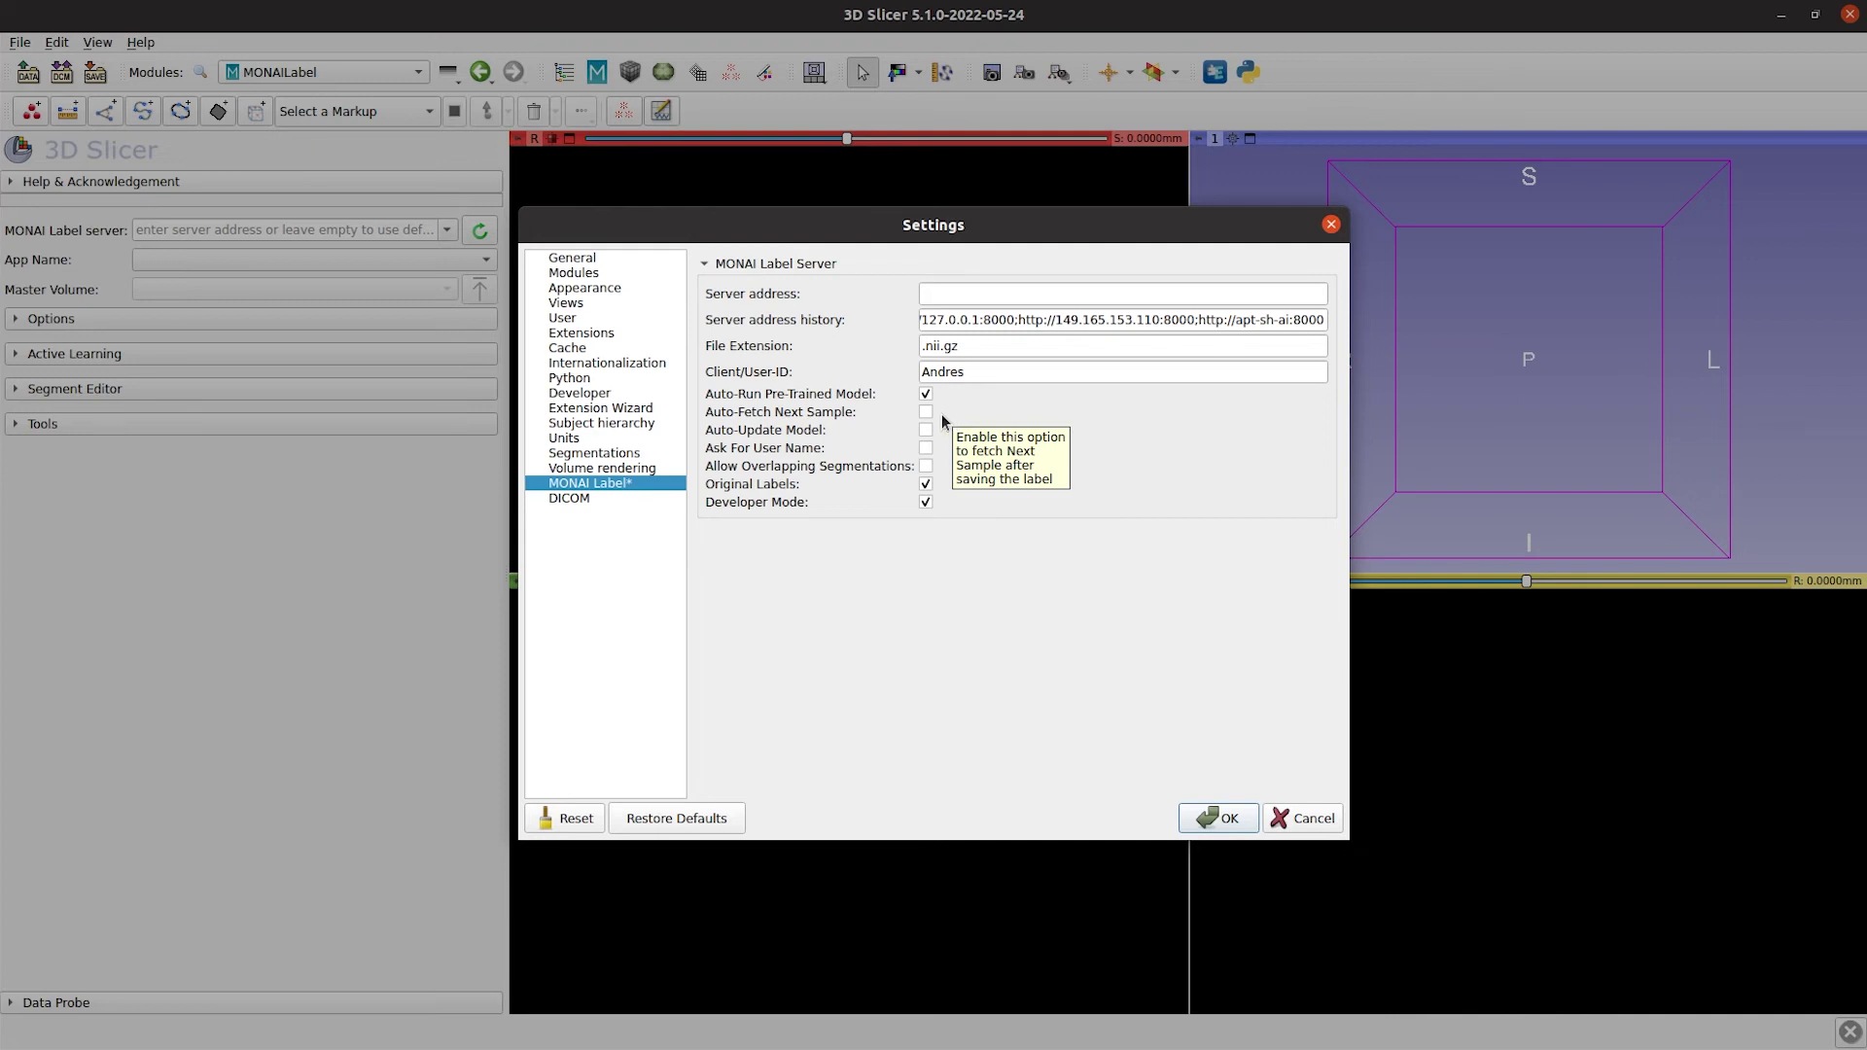
click(943, 414)
click(946, 430)
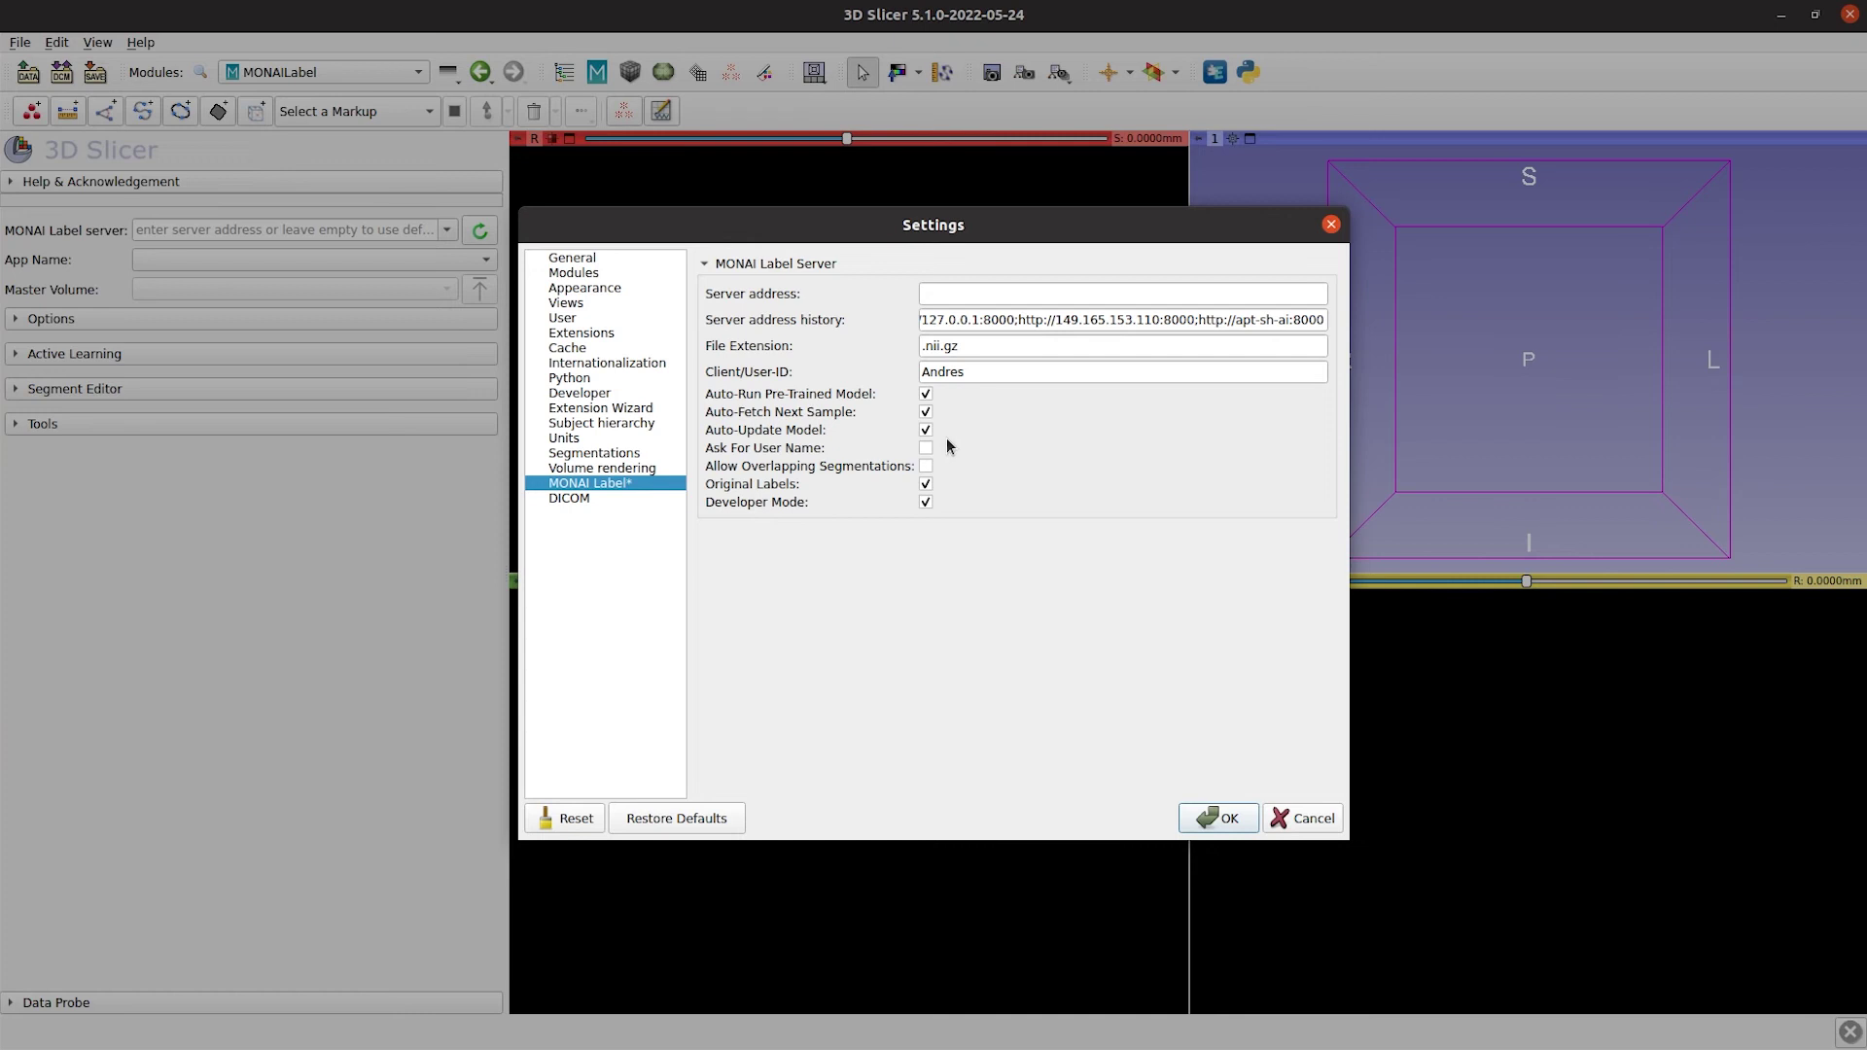
click(926, 429)
click(926, 412)
click(926, 394)
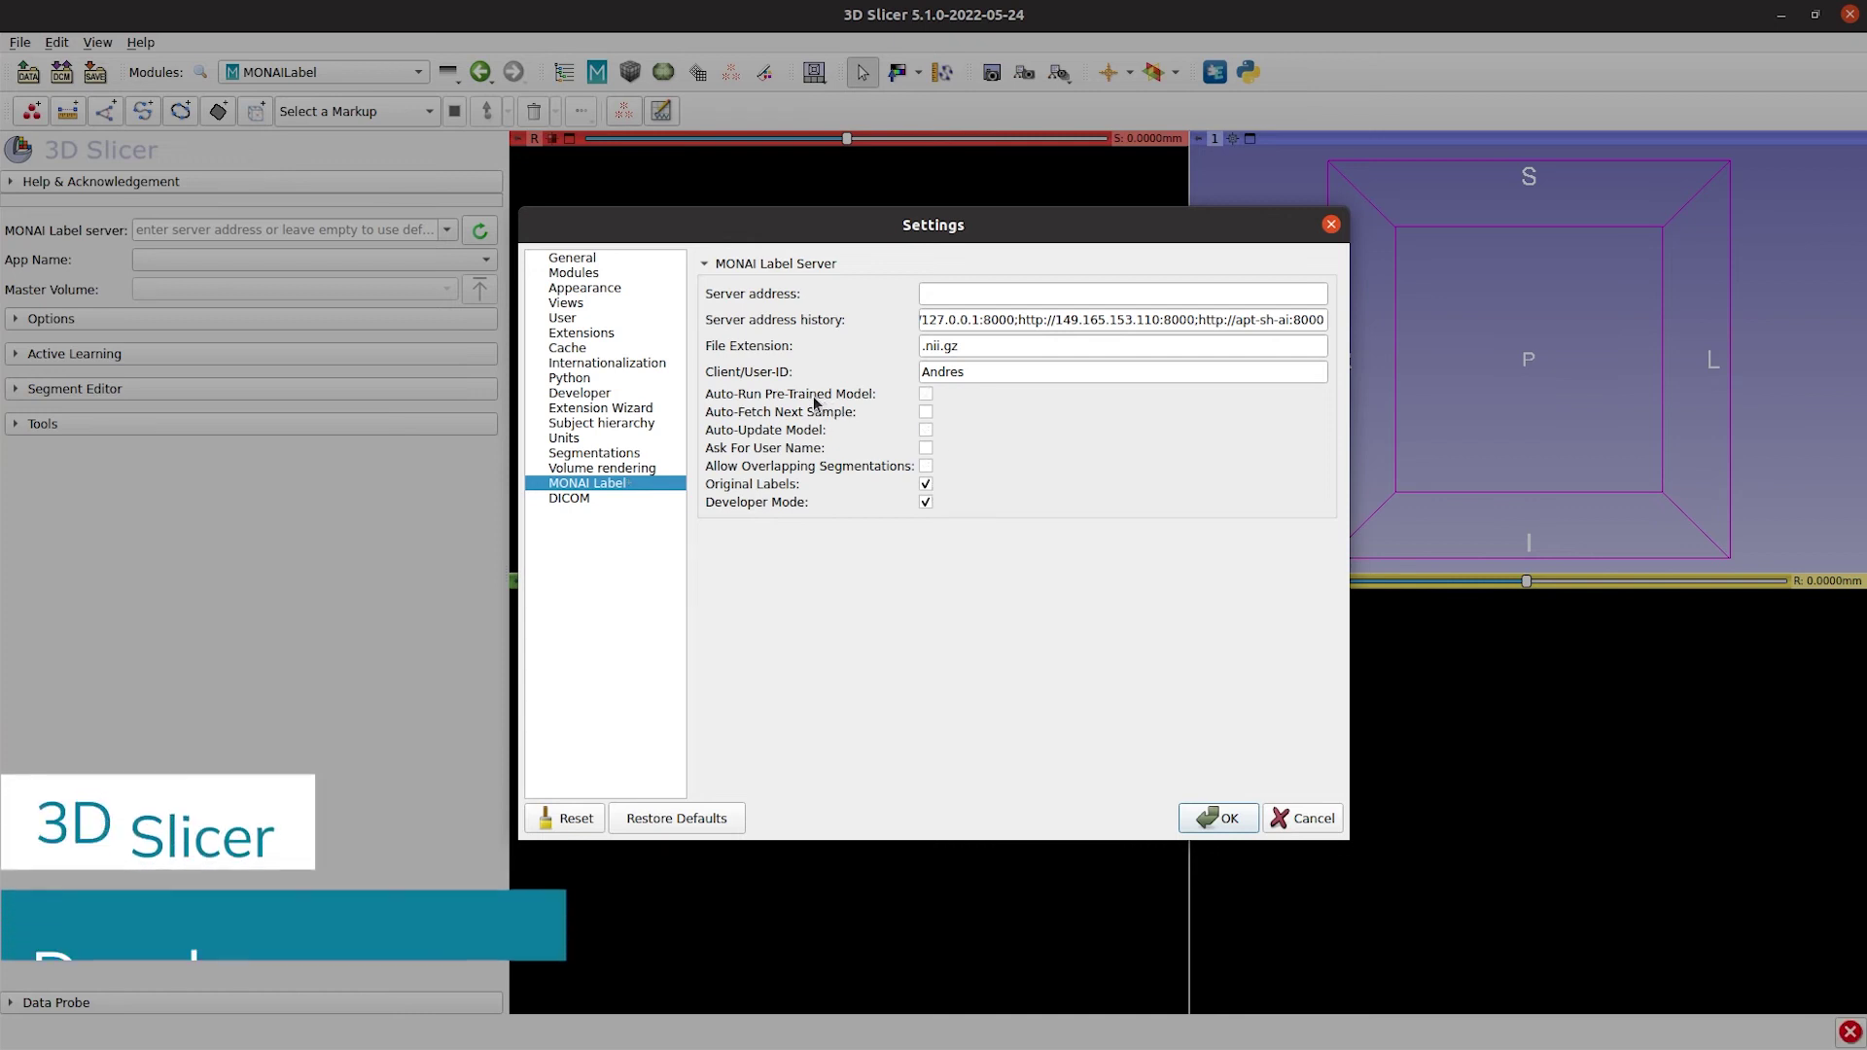
Enable developer mode, CLI data-file preservation and QtTesting, then restart Slicer.
click(604, 394)
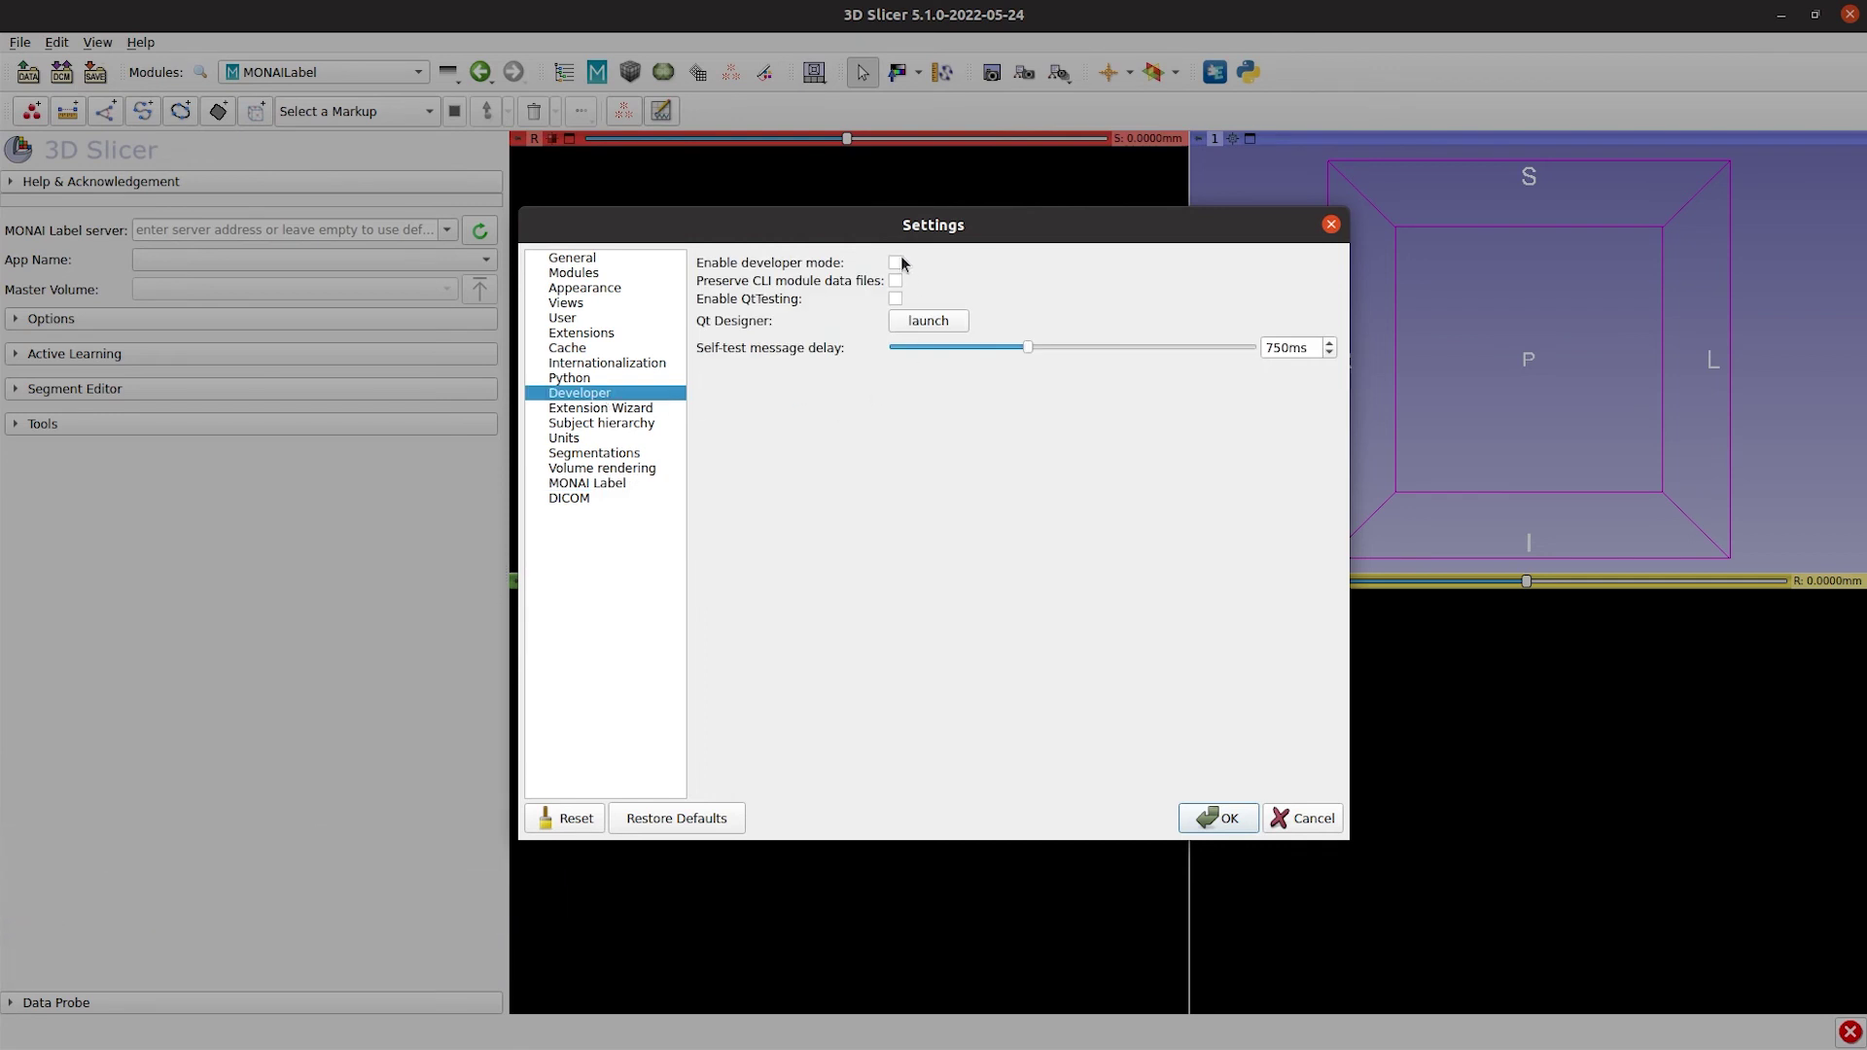
click(894, 262)
click(895, 253)
click(894, 266)
click(1217, 855)
click(919, 566)
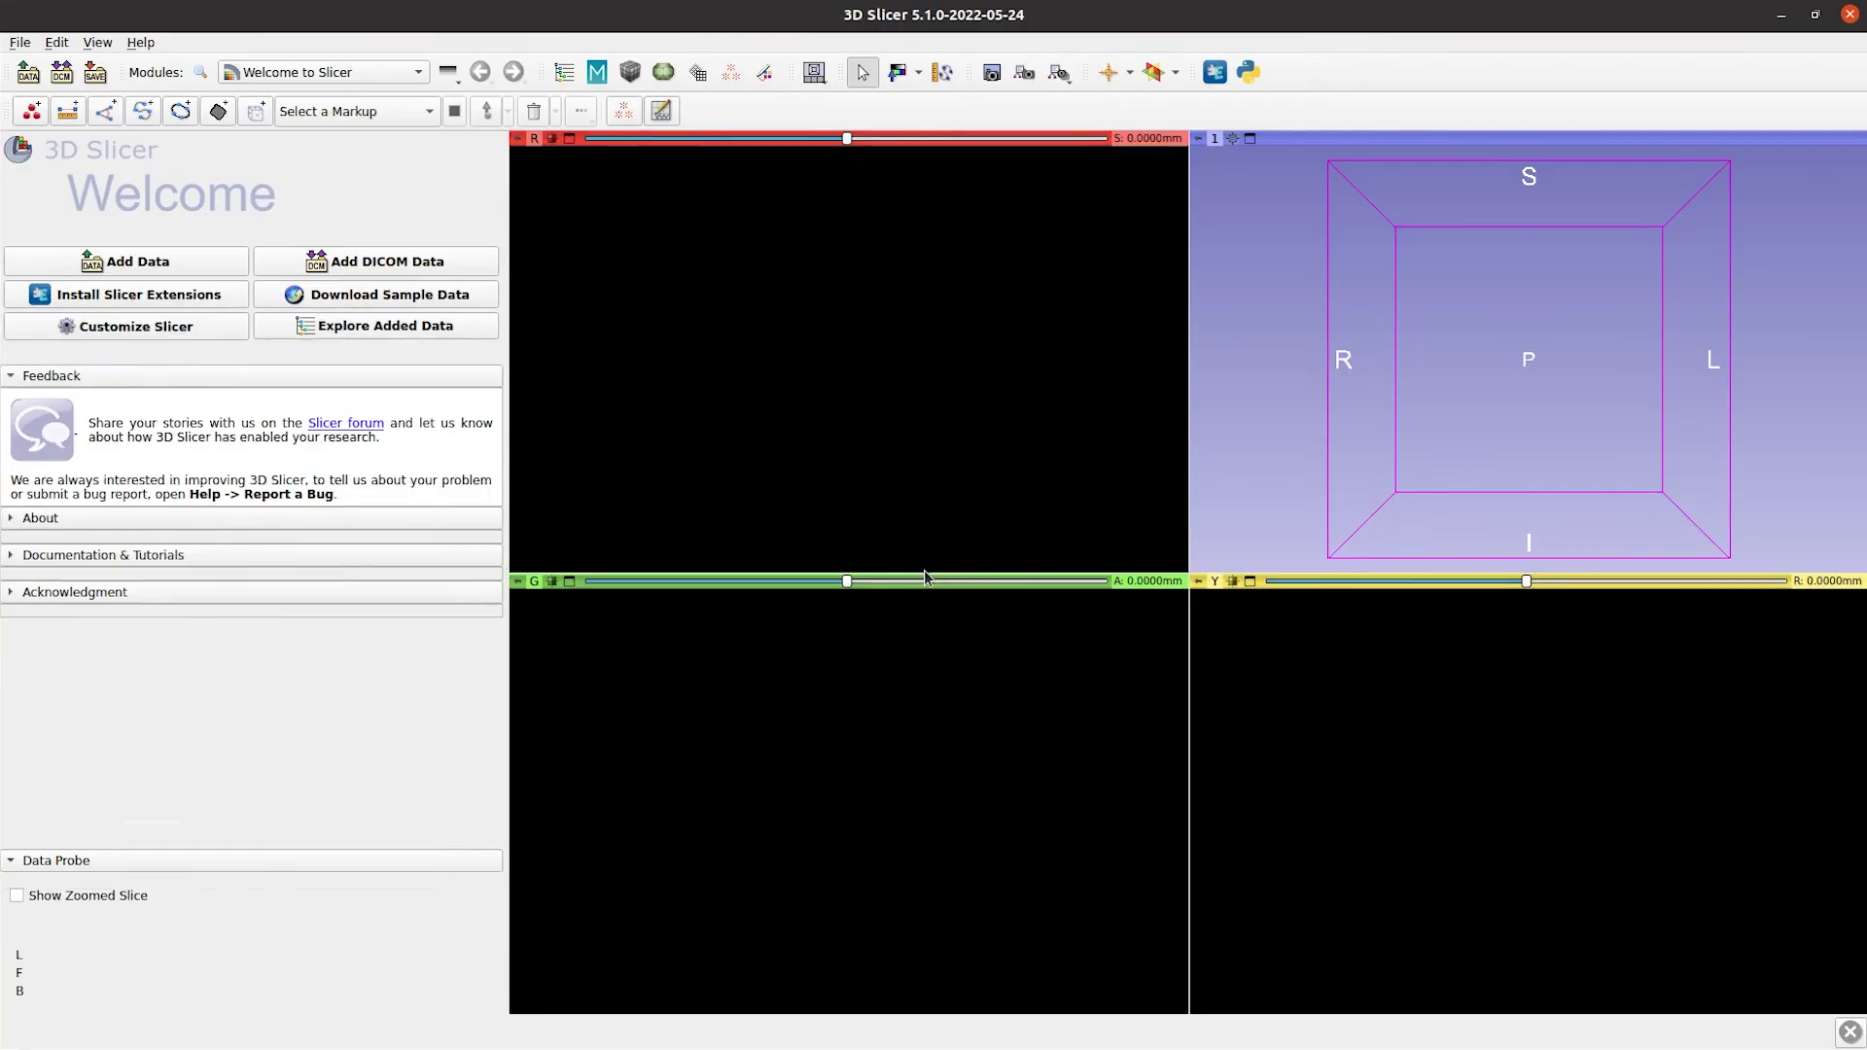
Return to the MONAILabel module using the Ctrl+F module finder with 'monai'.
key(ctrl+f)
text(monai)
key(Return)
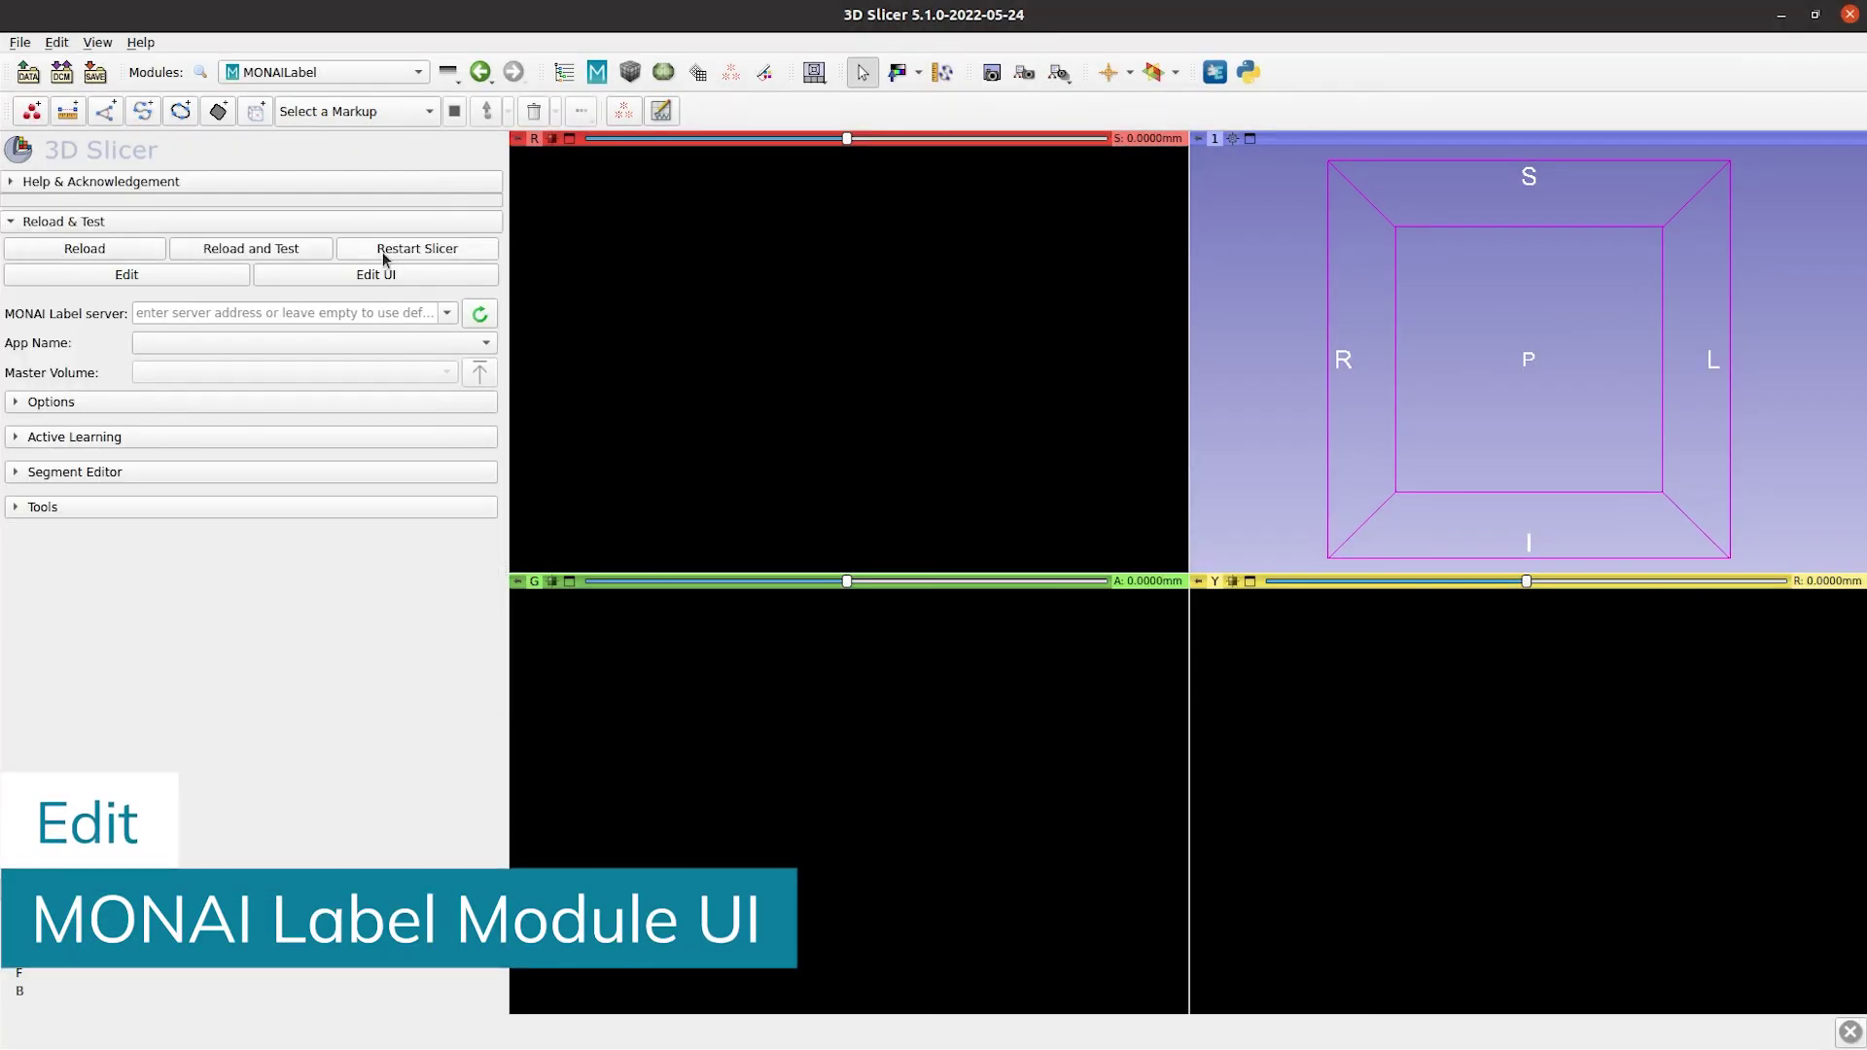
Open MONAILabel.ui in Qt Designer, select Options, and collapse gridLayout_2 in the Object Inspector.
click(286, 274)
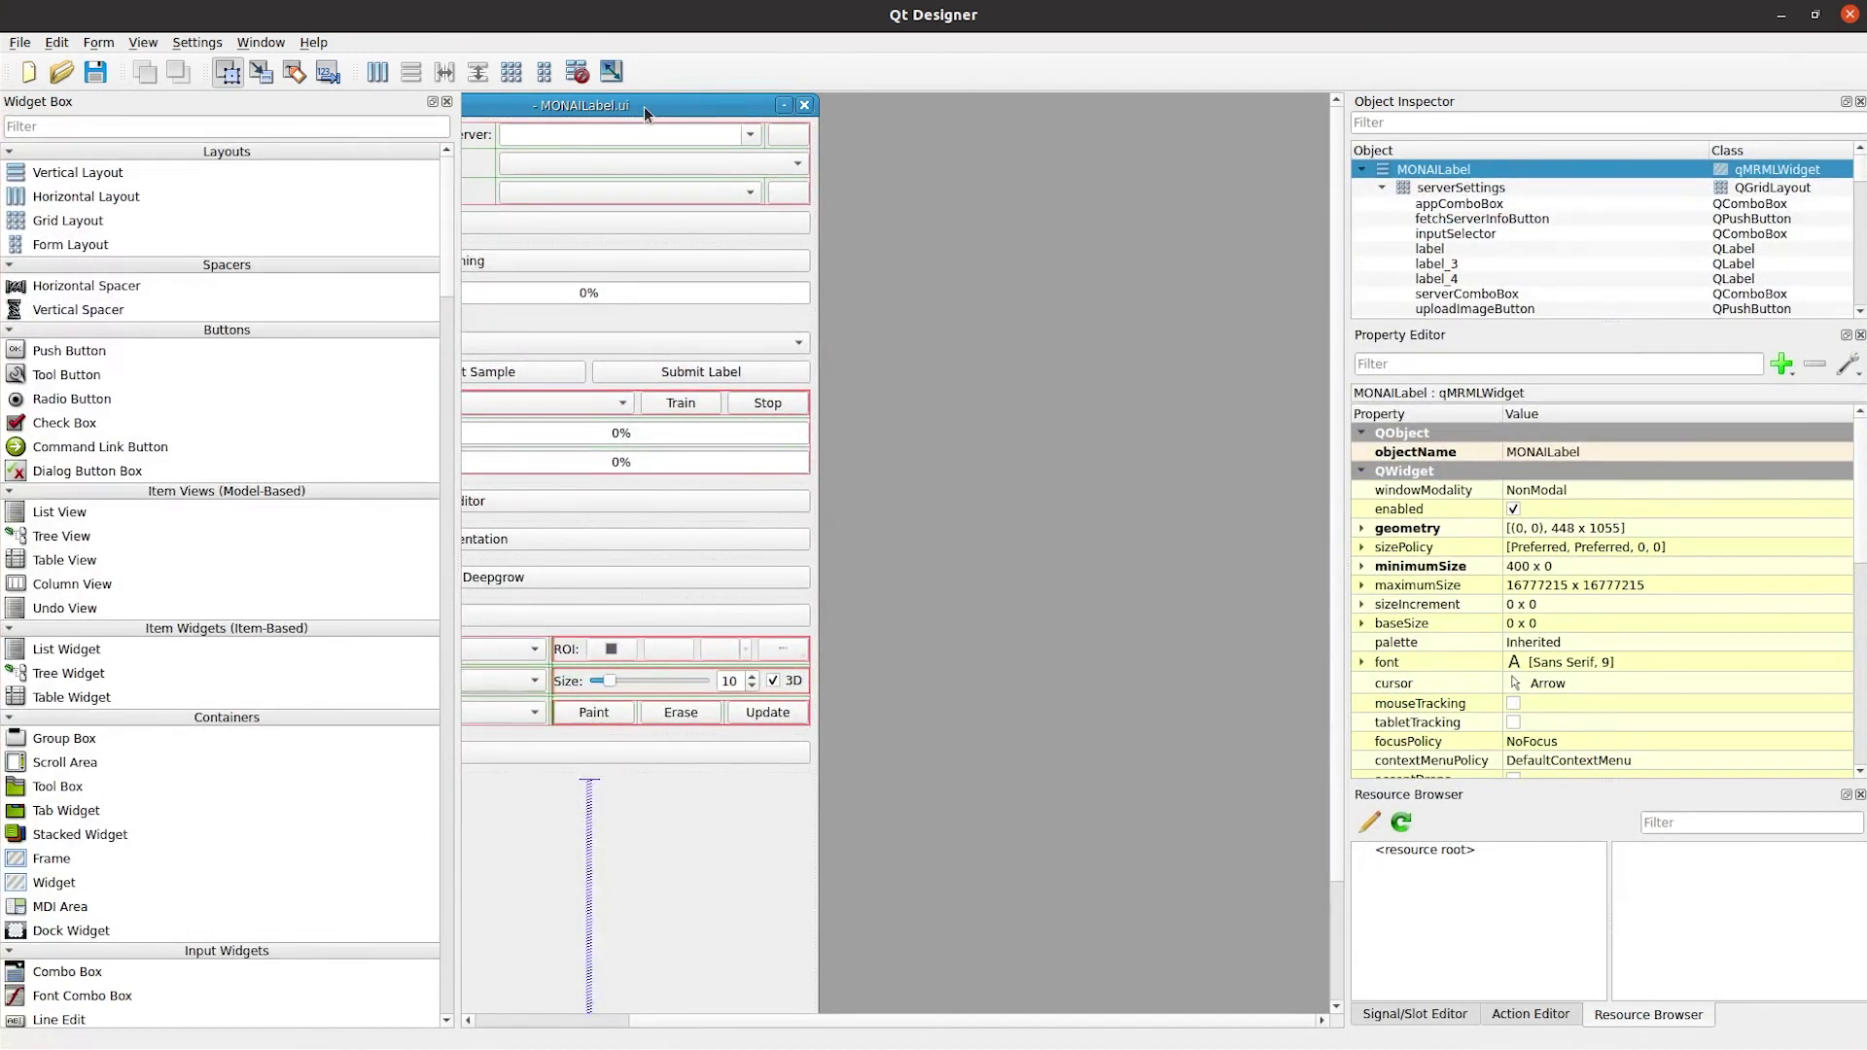
drag(644, 107, 866, 107)
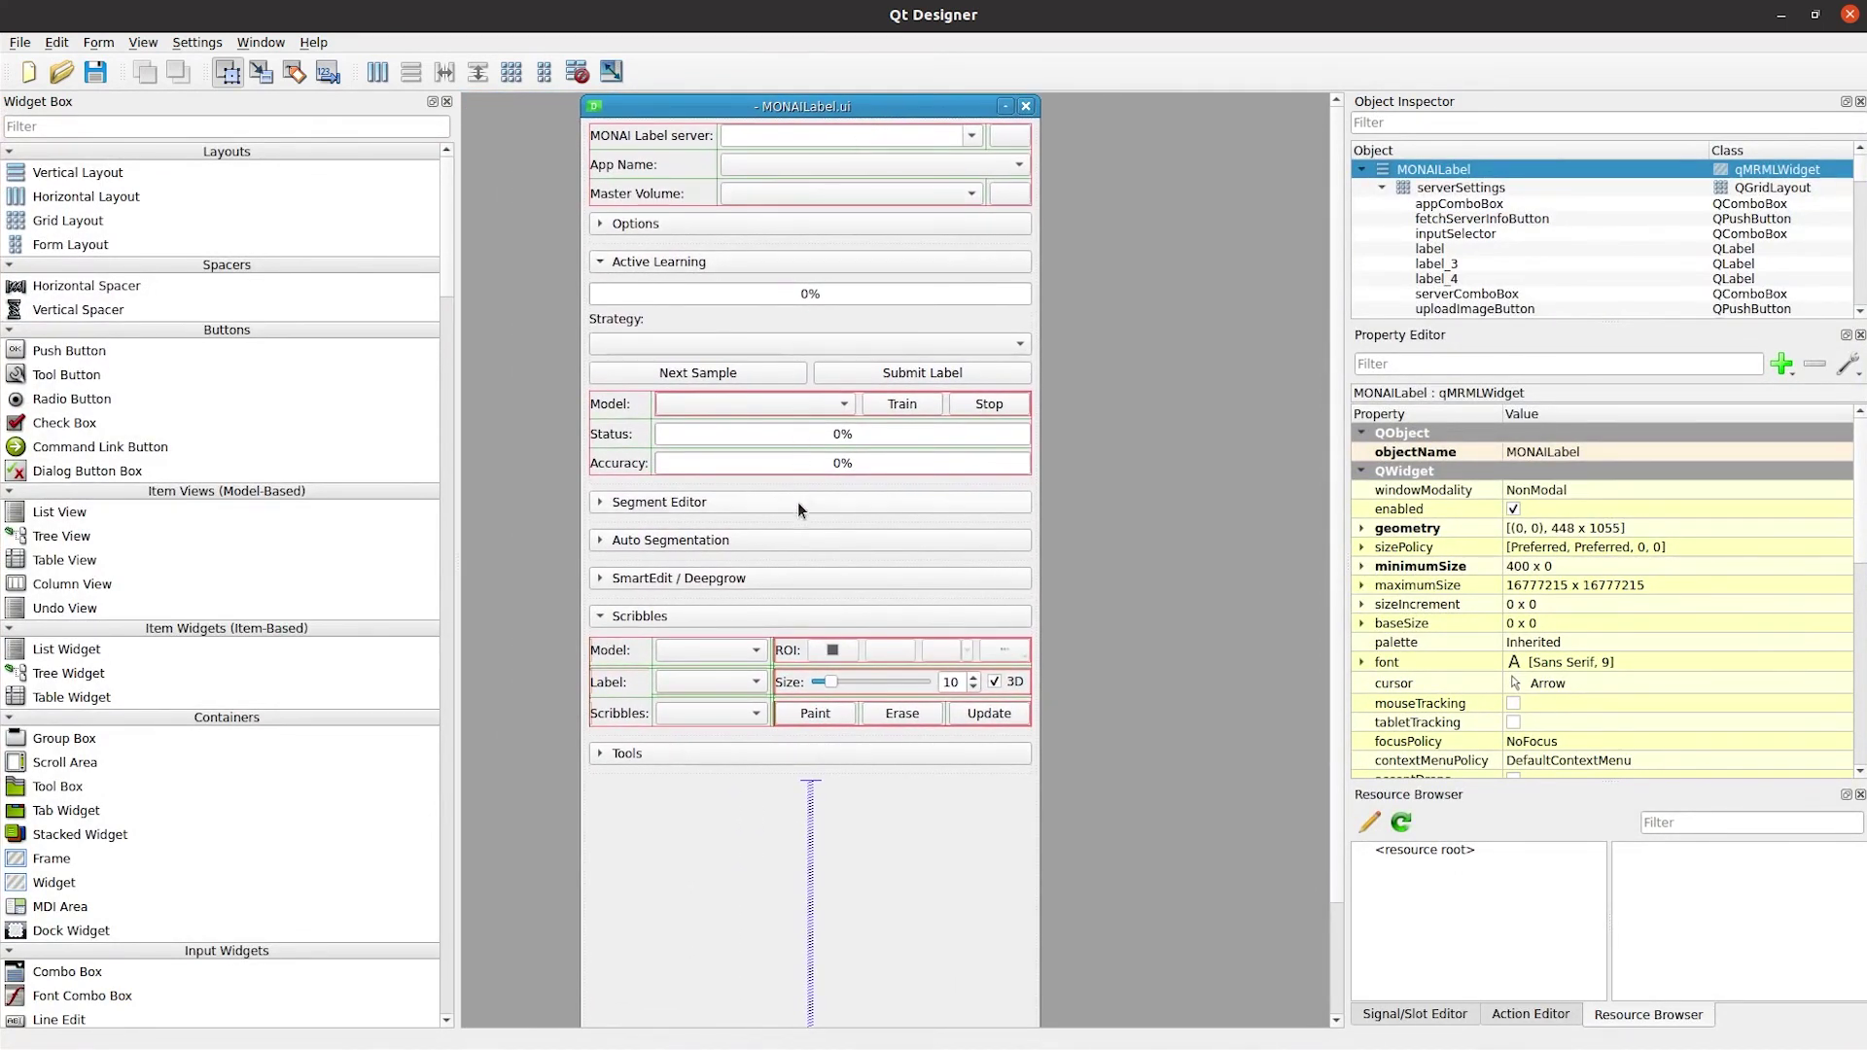
click(691, 225)
scroll(1525, 250, up, 1)
scroll(1525, 250, up, 3)
click(1400, 232)
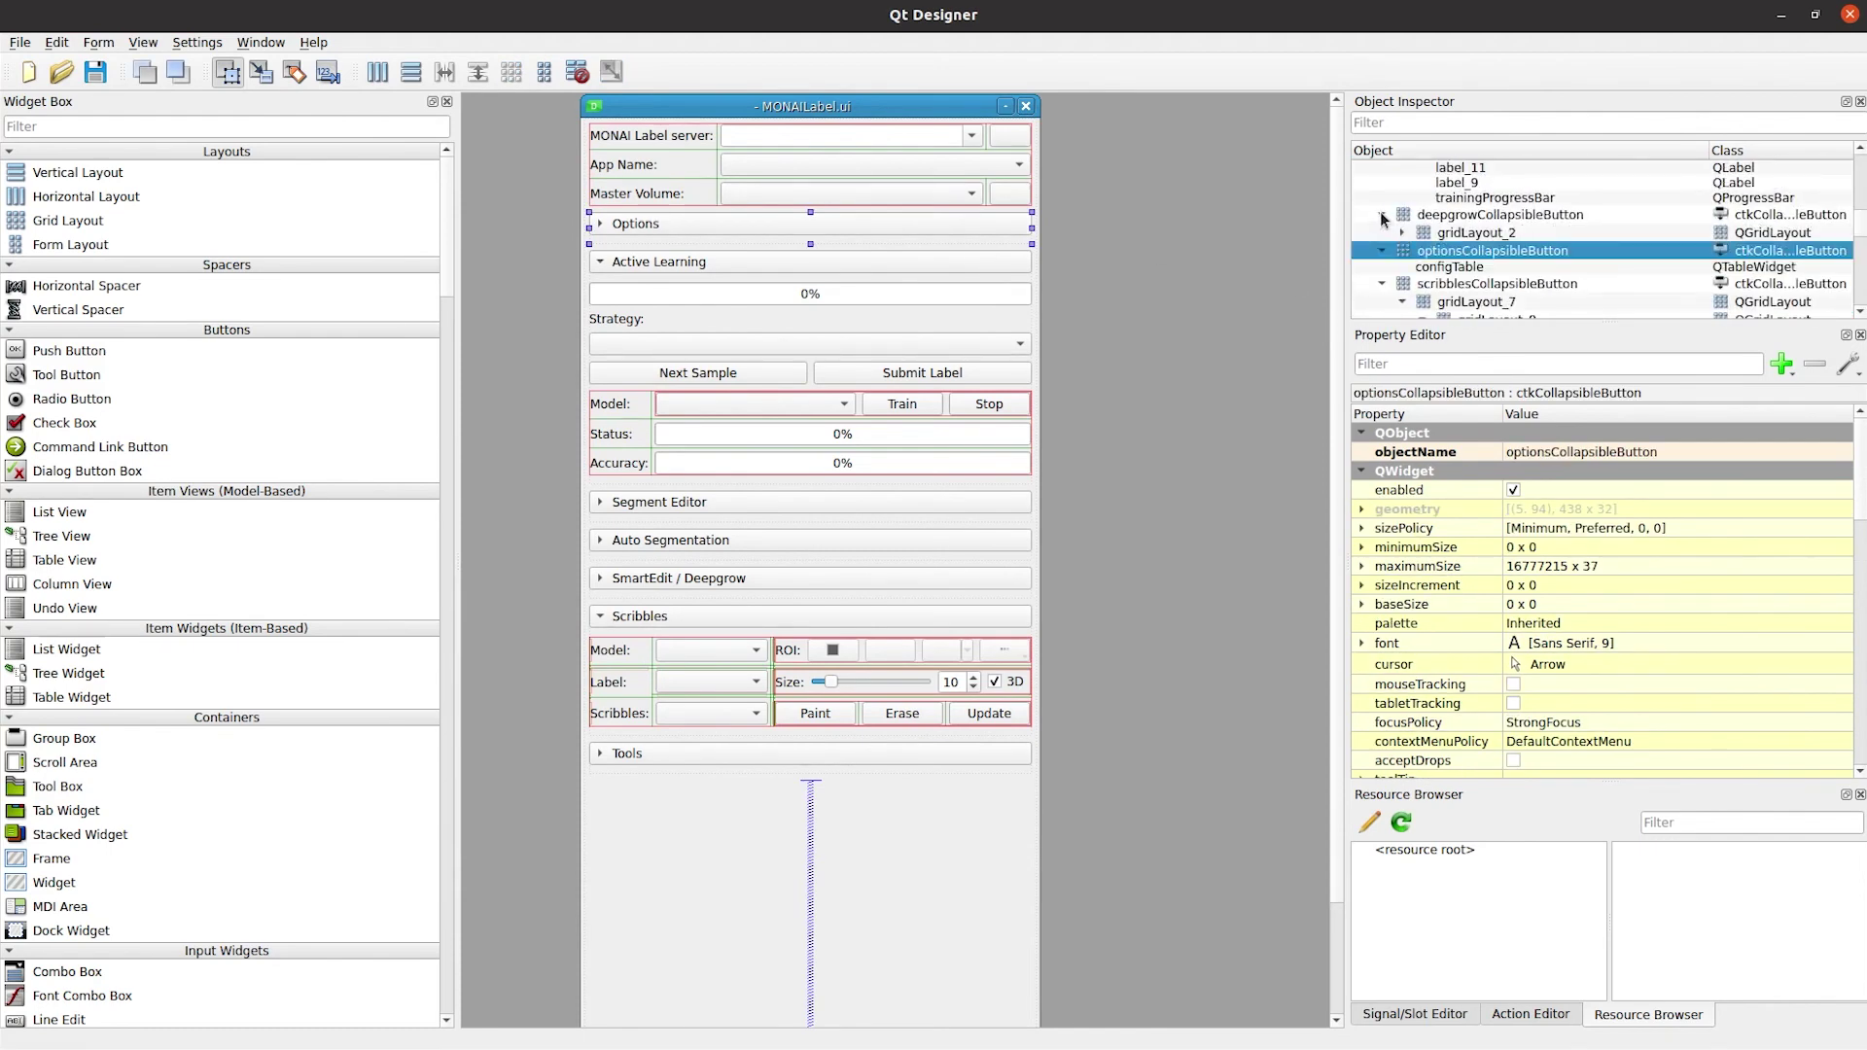
scroll(1400, 233, up, 3)
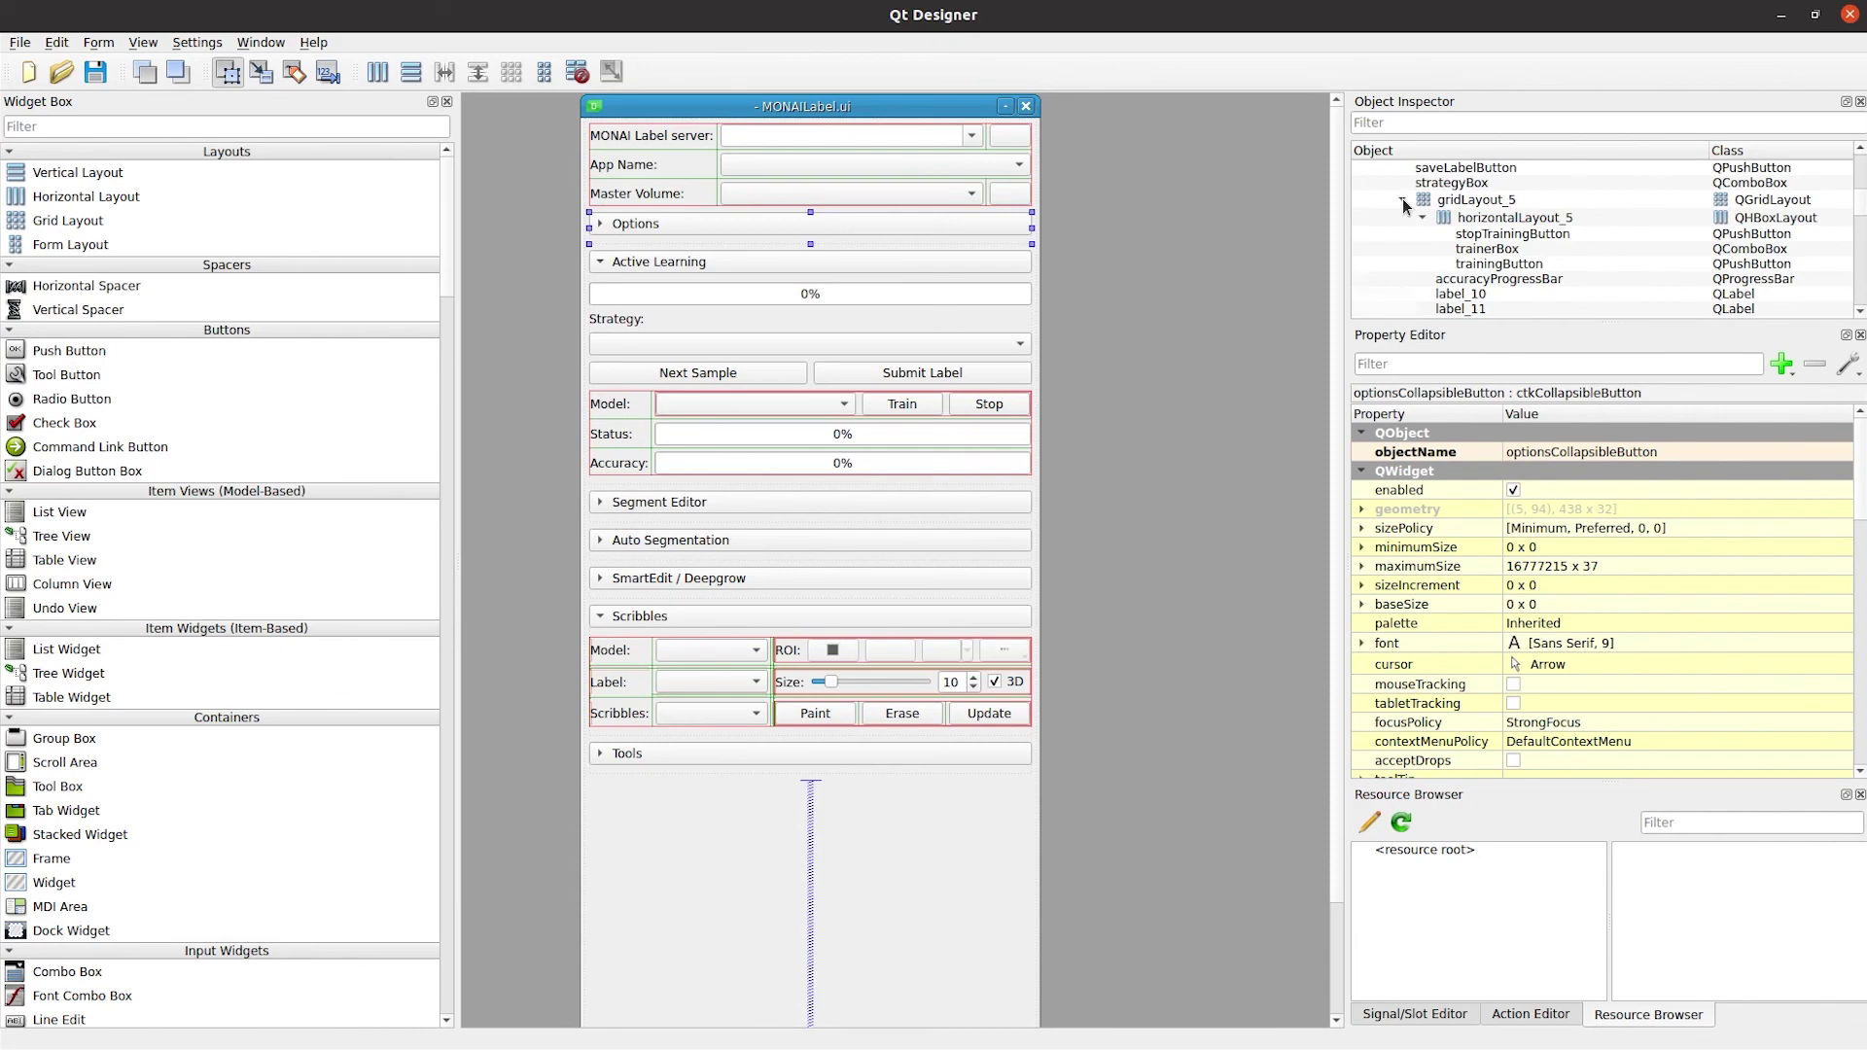